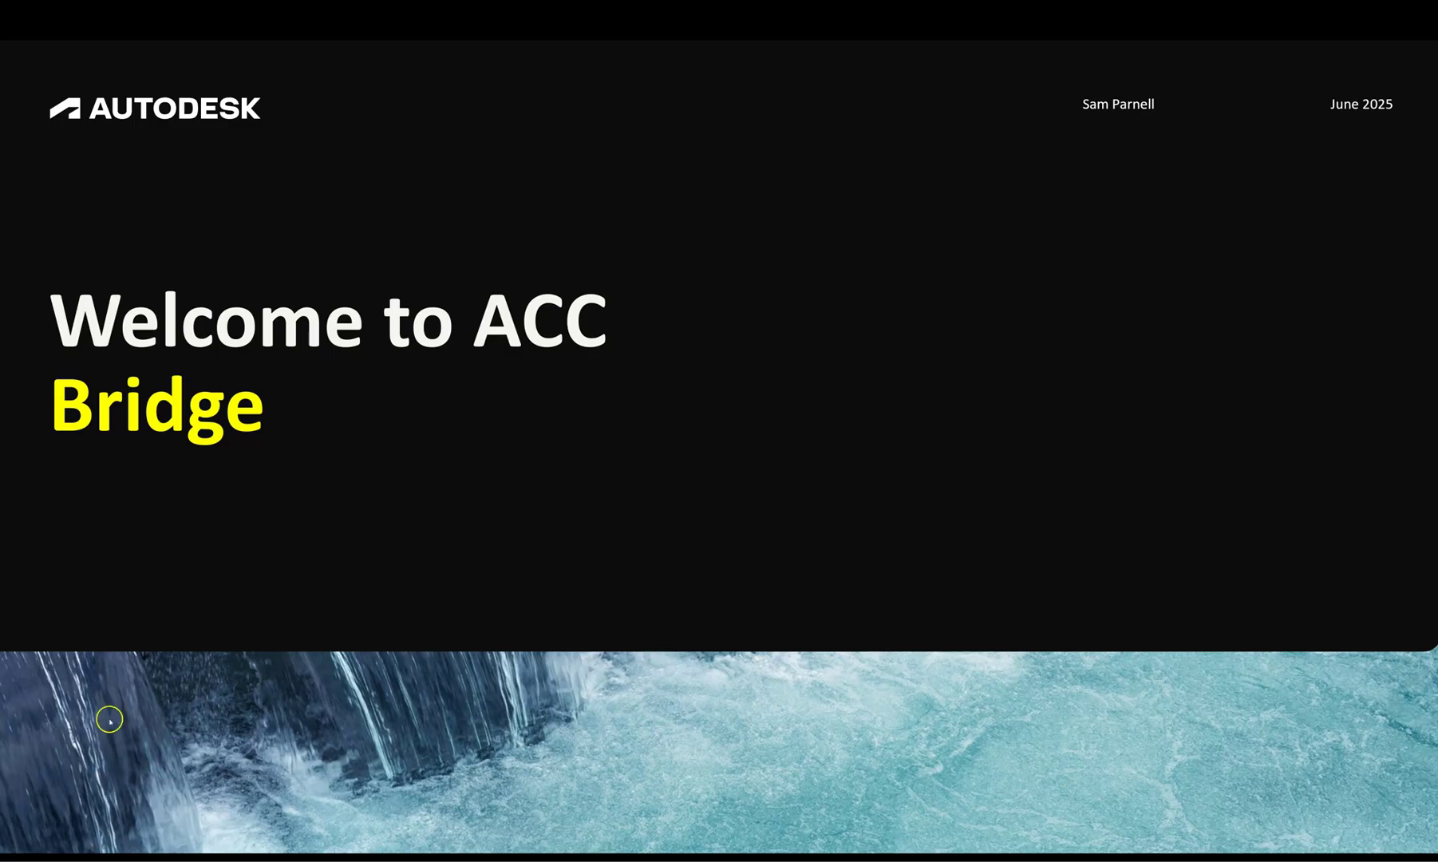
# - Set up sharing of the To Test Project folder in 00_External Submission with another project, with automatic syncing of updates enabled
pyautogui.click(246, 365)
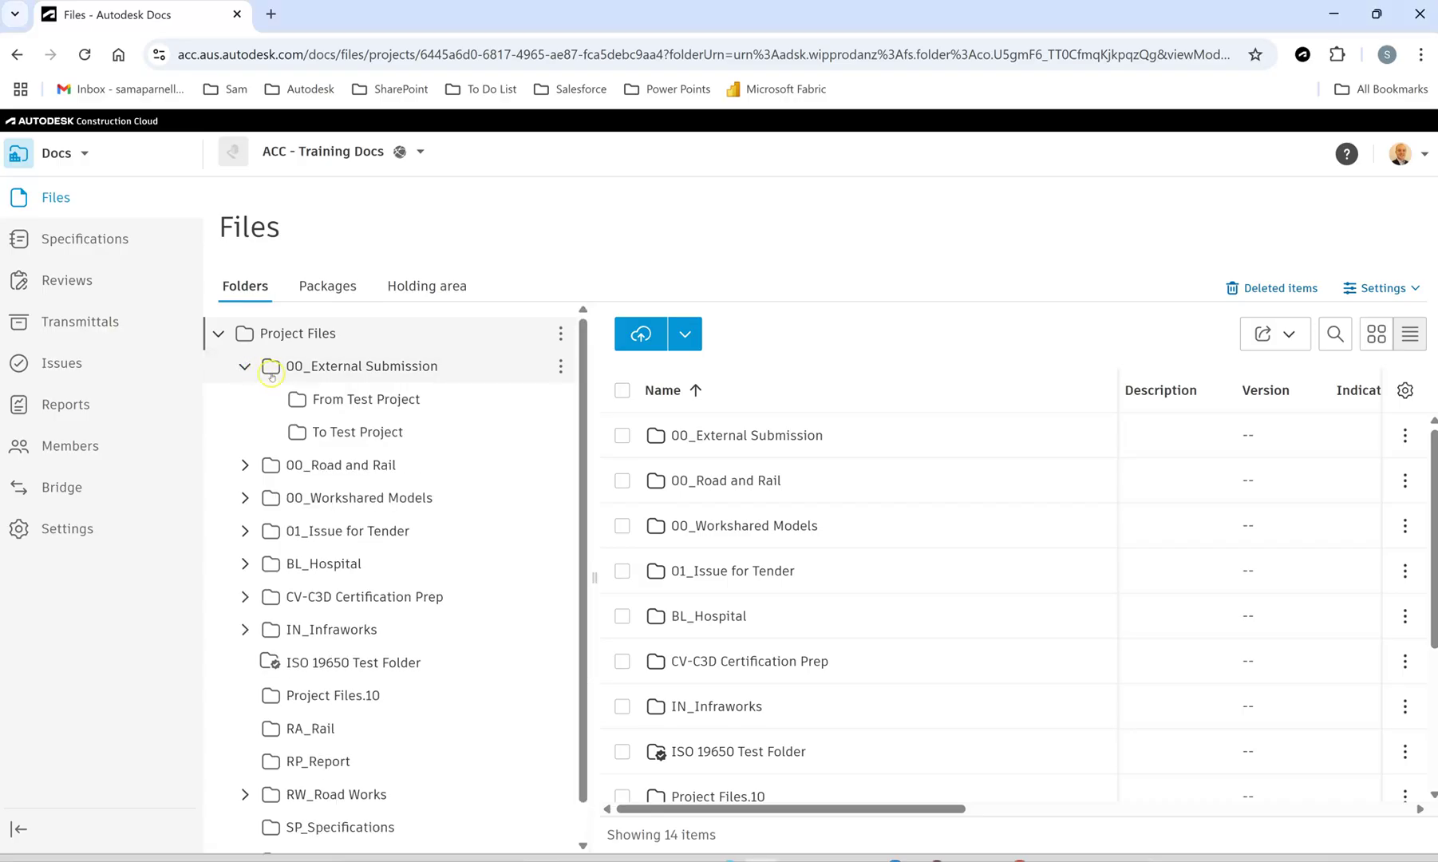
pyautogui.moveTo(426, 409)
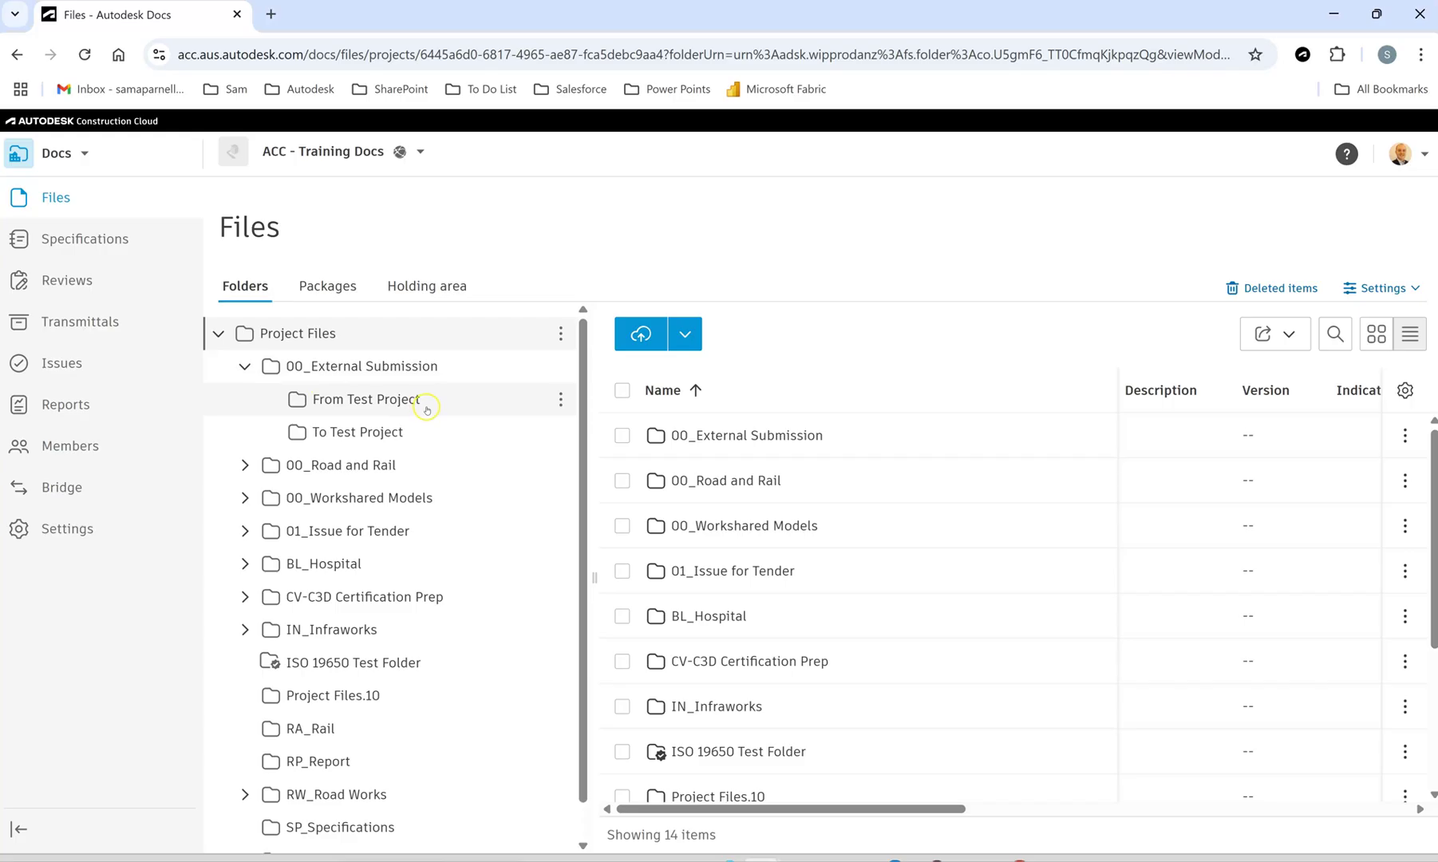
pyautogui.click(560, 432)
pyautogui.moveTo(536, 312)
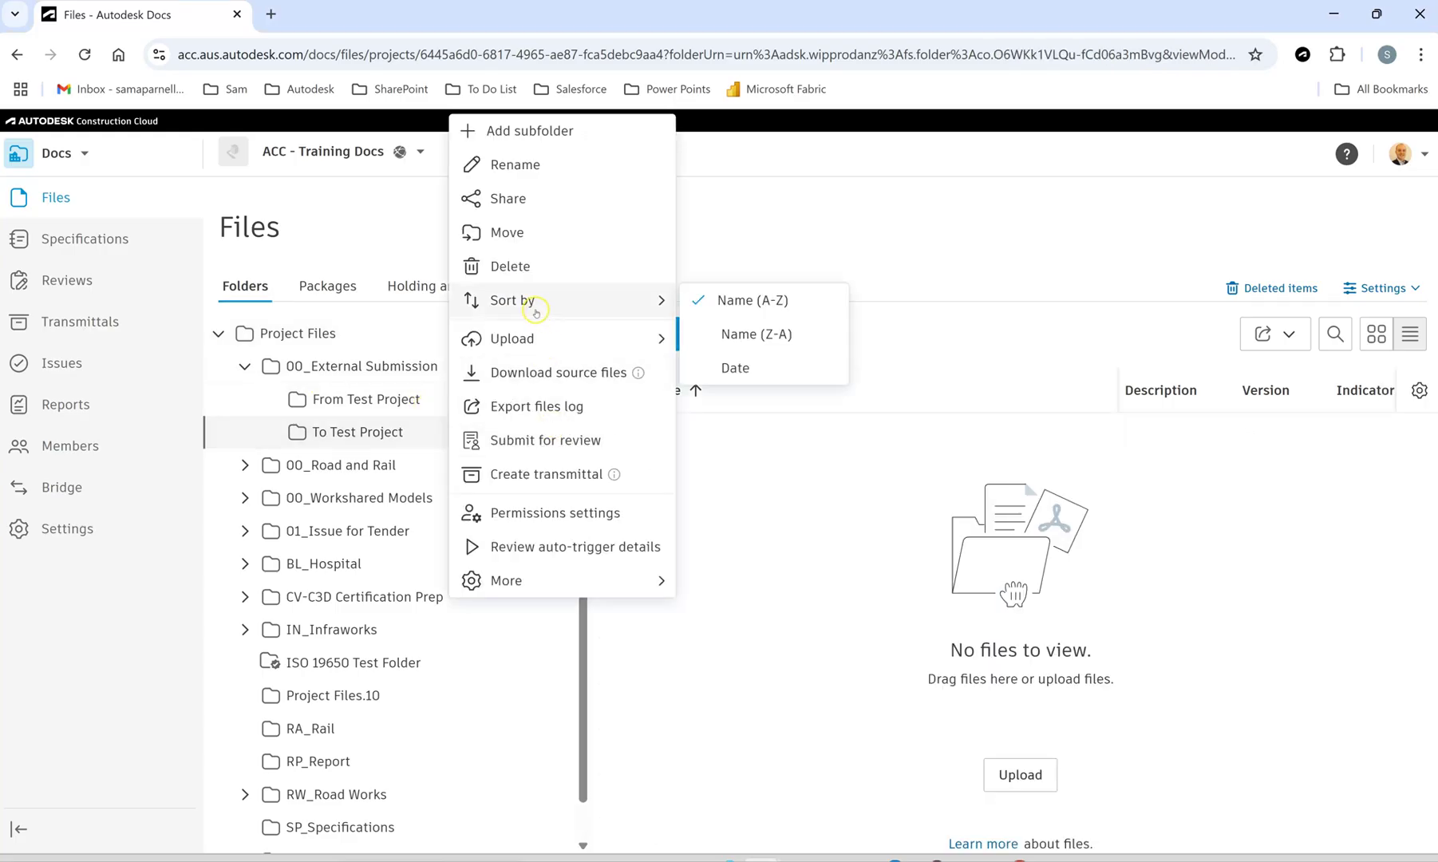
pyautogui.click(515, 205)
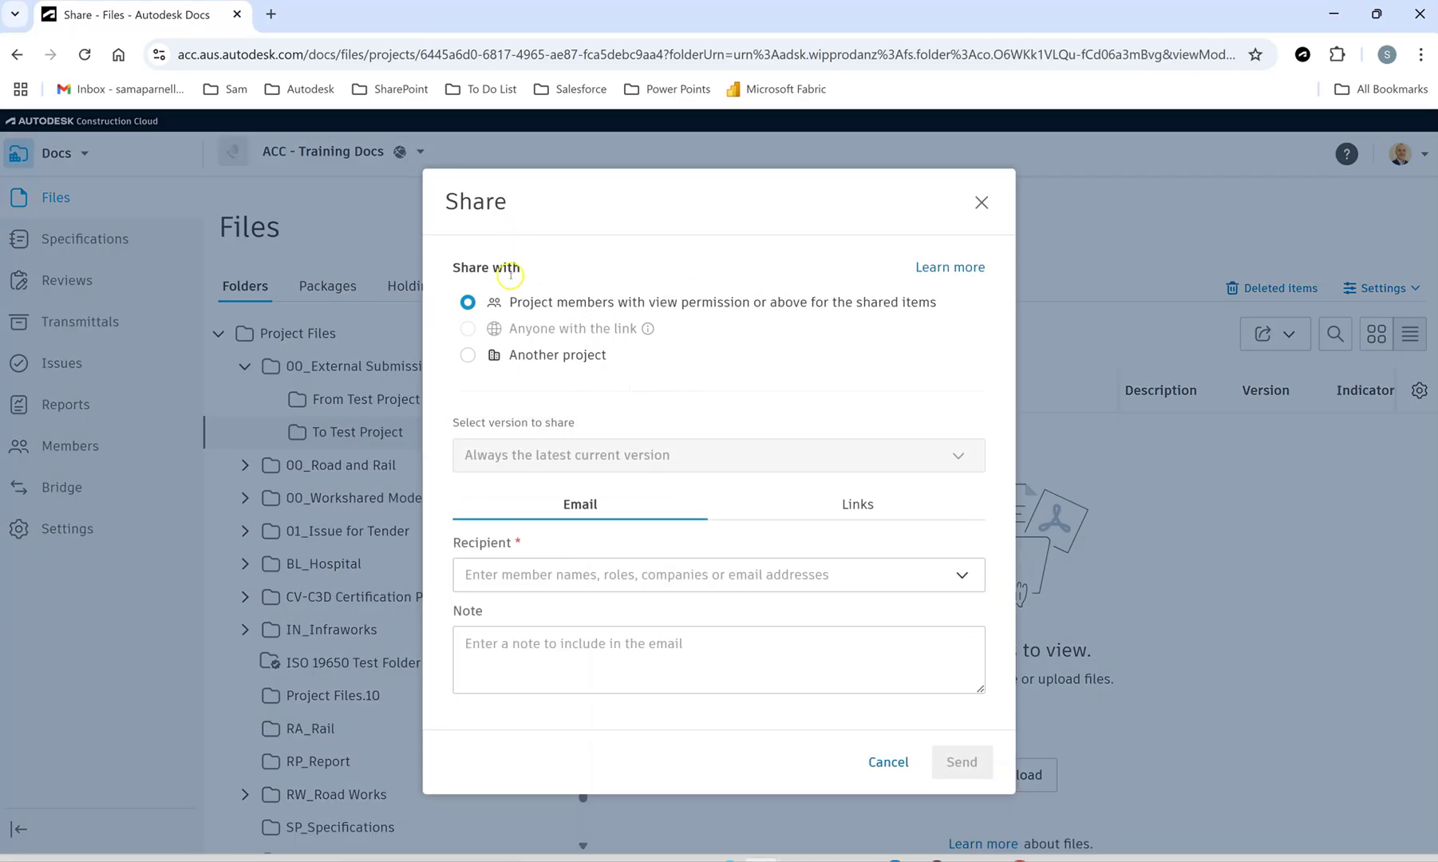
pyautogui.click(471, 355)
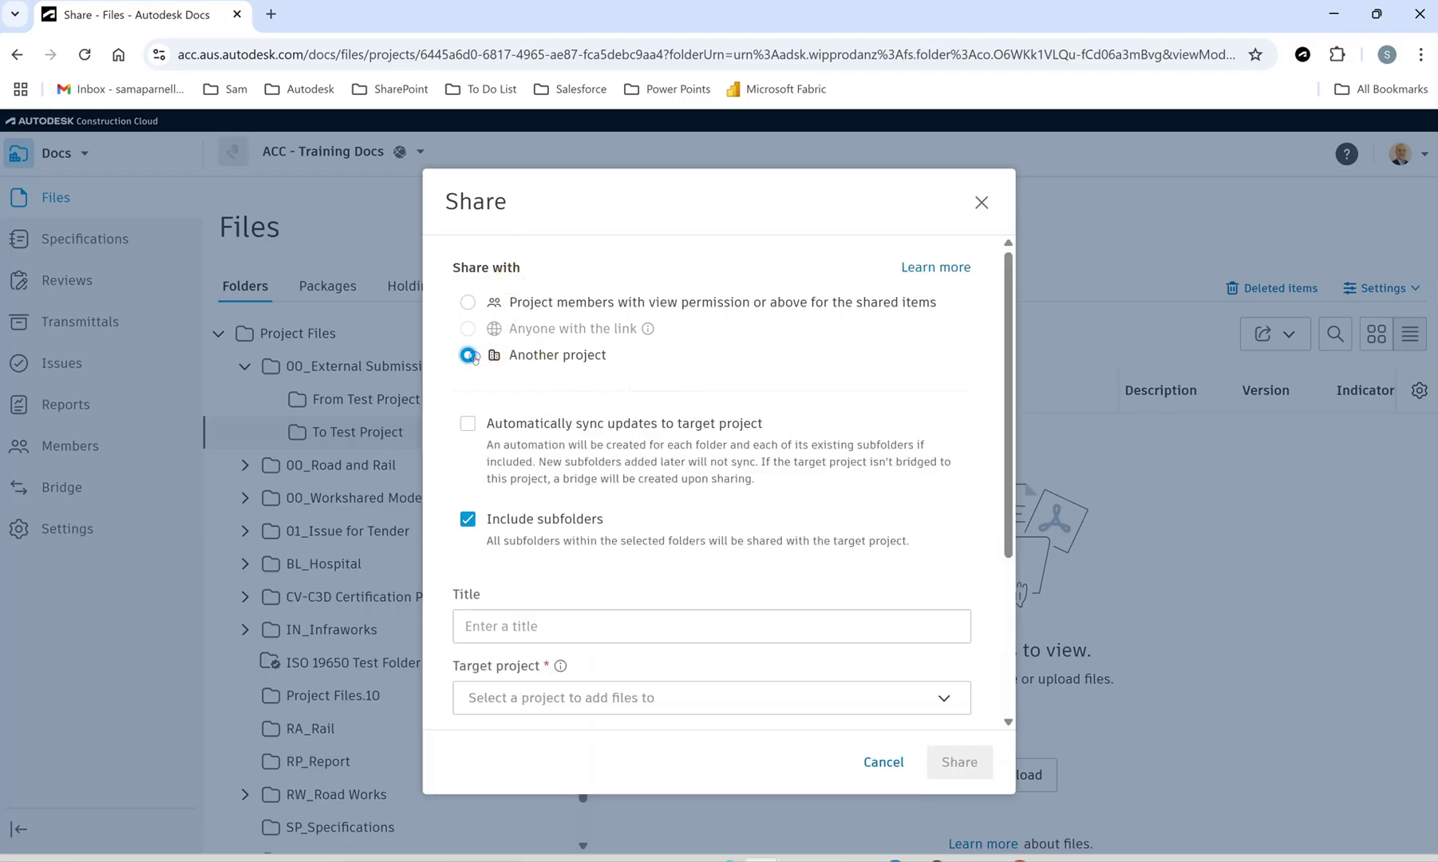
pyautogui.click(469, 426)
# - Title the share "Sync to Test Project" and choose Test Project as the target project
pyautogui.scroll(-2, 656, 433)
pyautogui.click(549, 446)
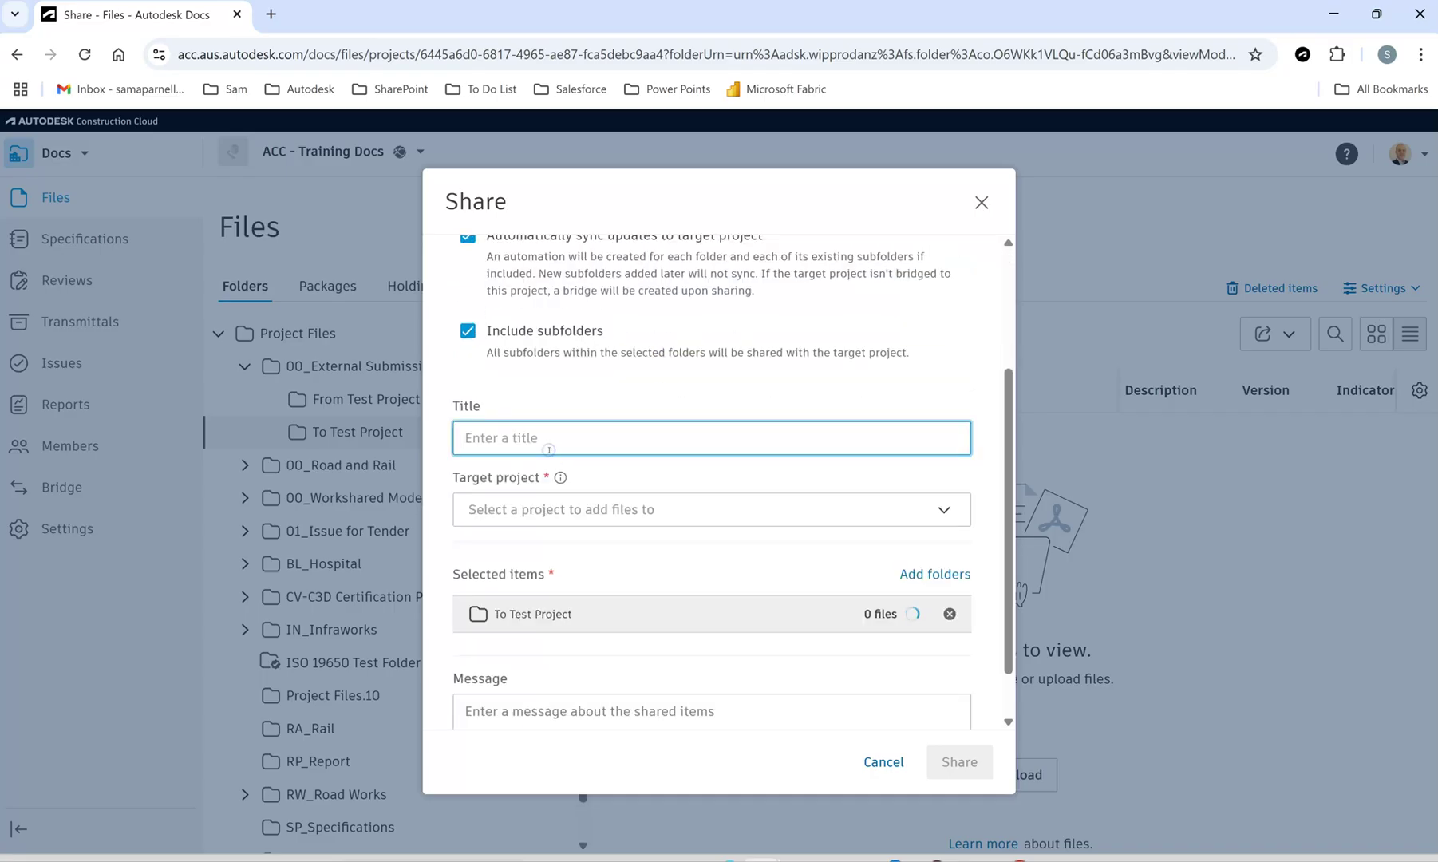
pyautogui.write('Su')
pyautogui.write('nc to Test Project')
pyautogui.click(523, 511)
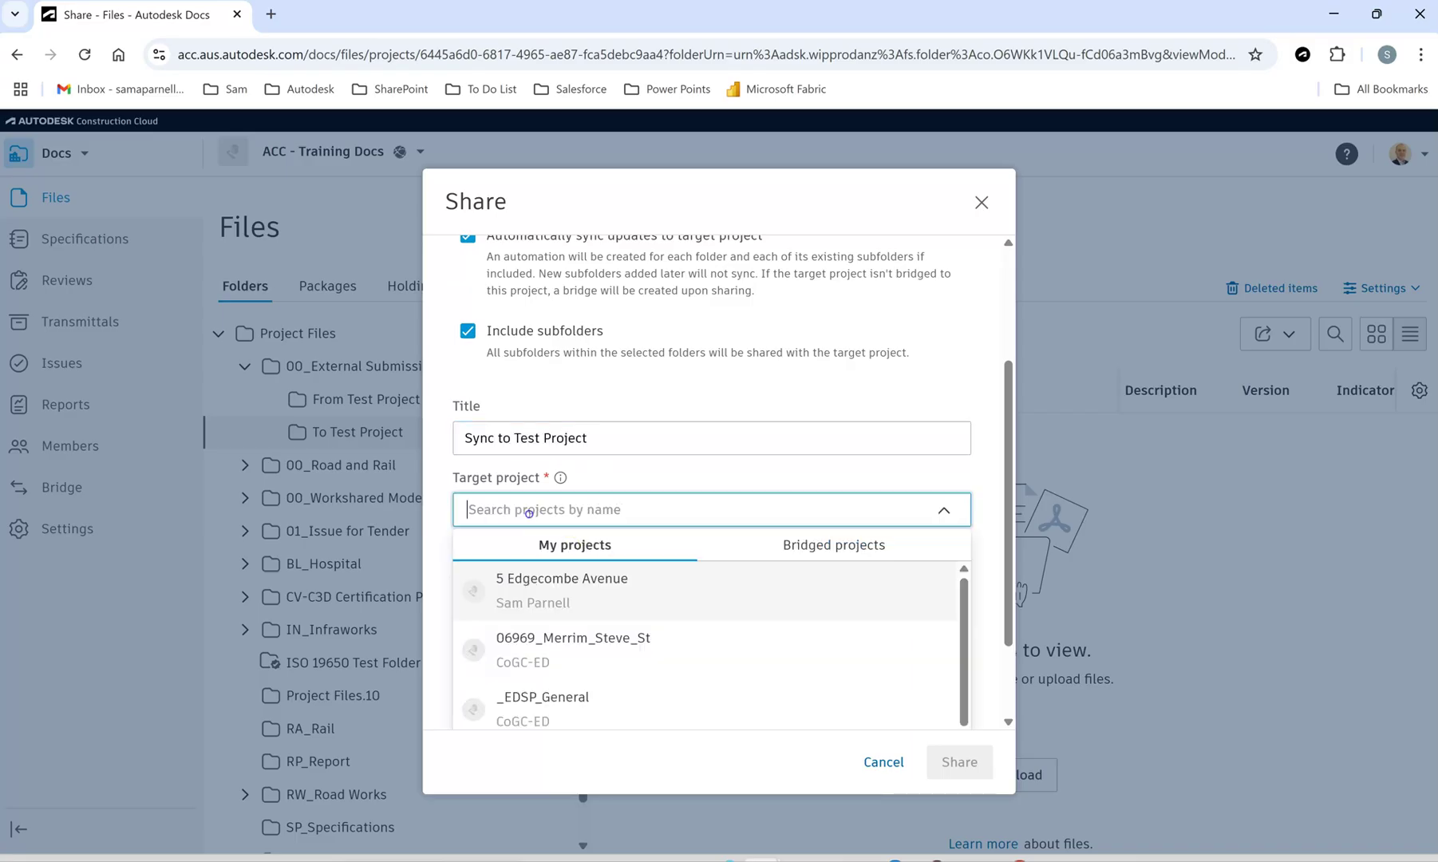
pyautogui.scroll(-1, 527, 511)
pyautogui.scroll(-3, 559, 630)
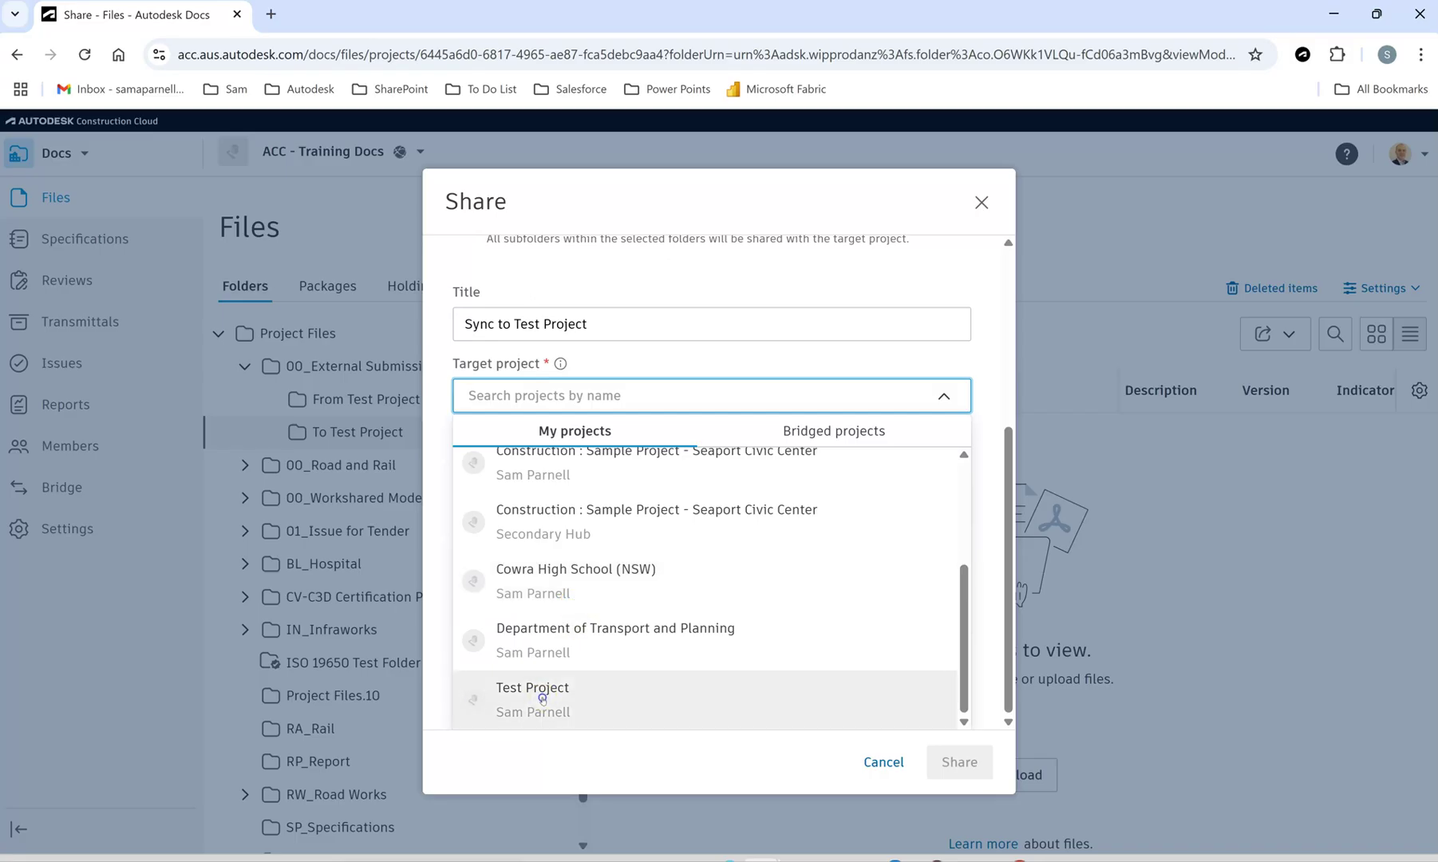
pyautogui.click(549, 689)
# - Set the target folder to From ACC - Training in 00_External Submissions and share the folder
pyautogui.click(526, 526)
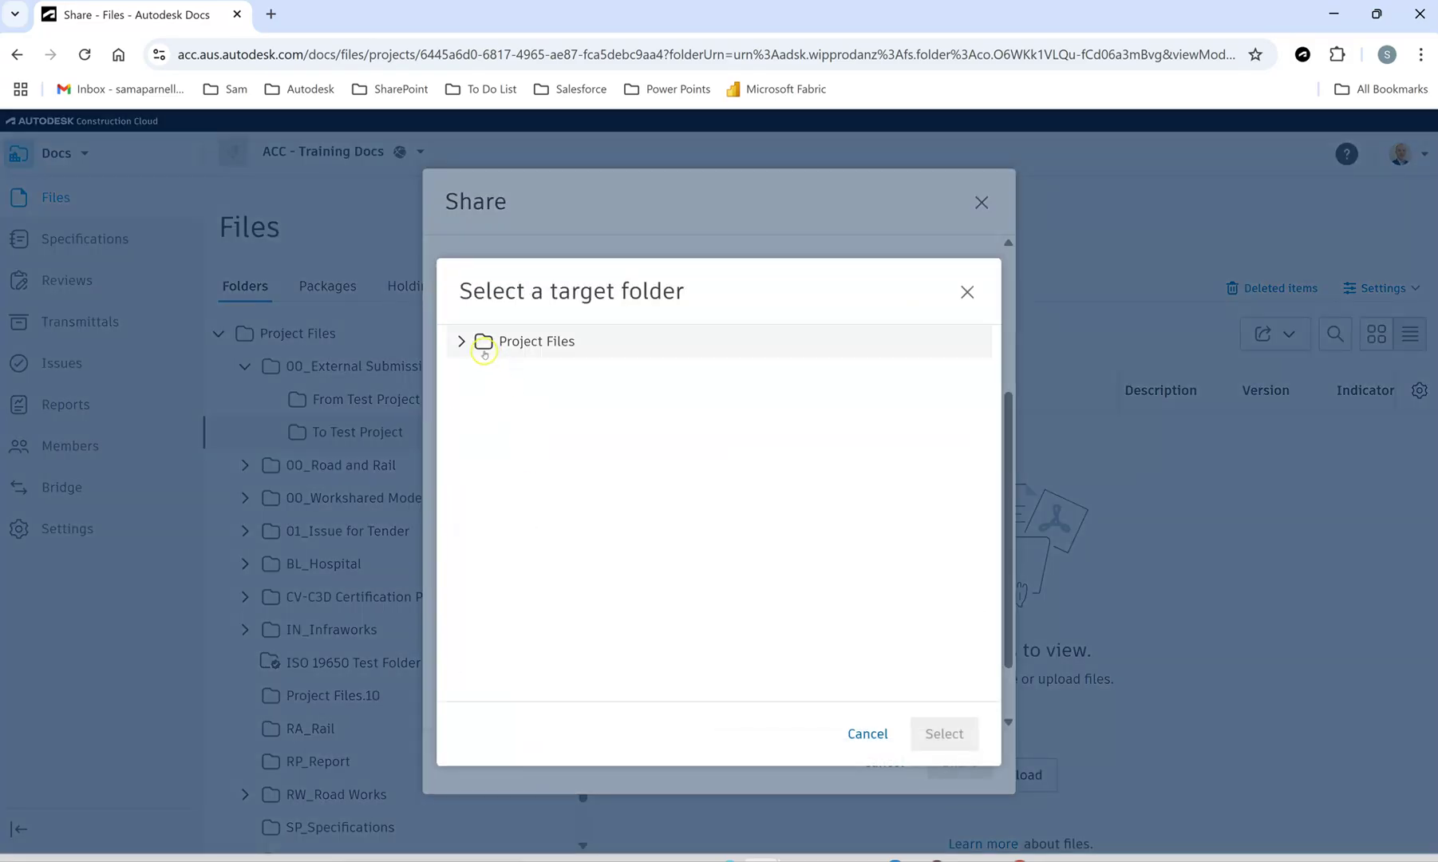
pyautogui.click(462, 342)
pyautogui.click(483, 377)
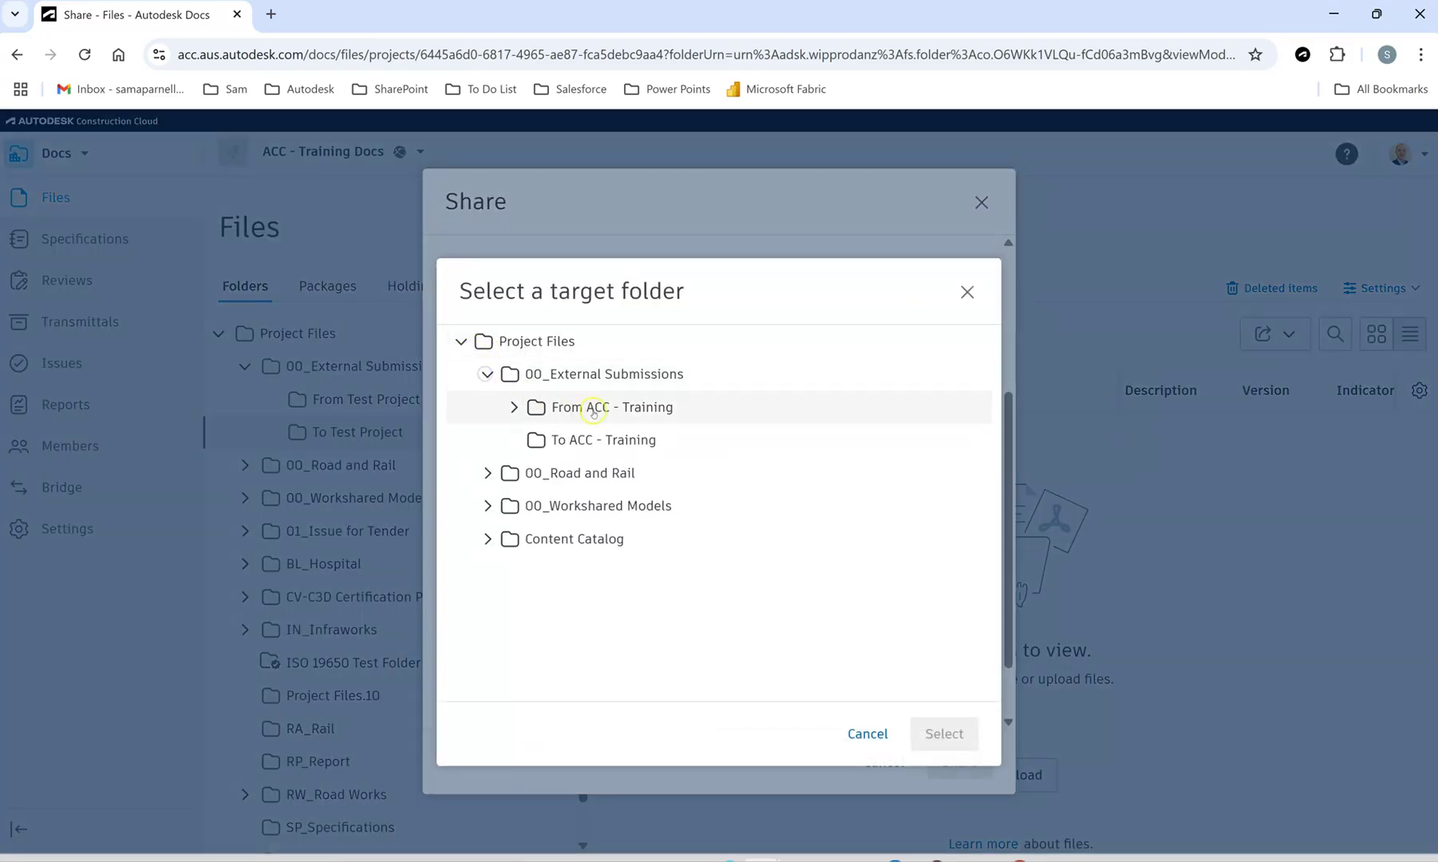
pyautogui.click(627, 409)
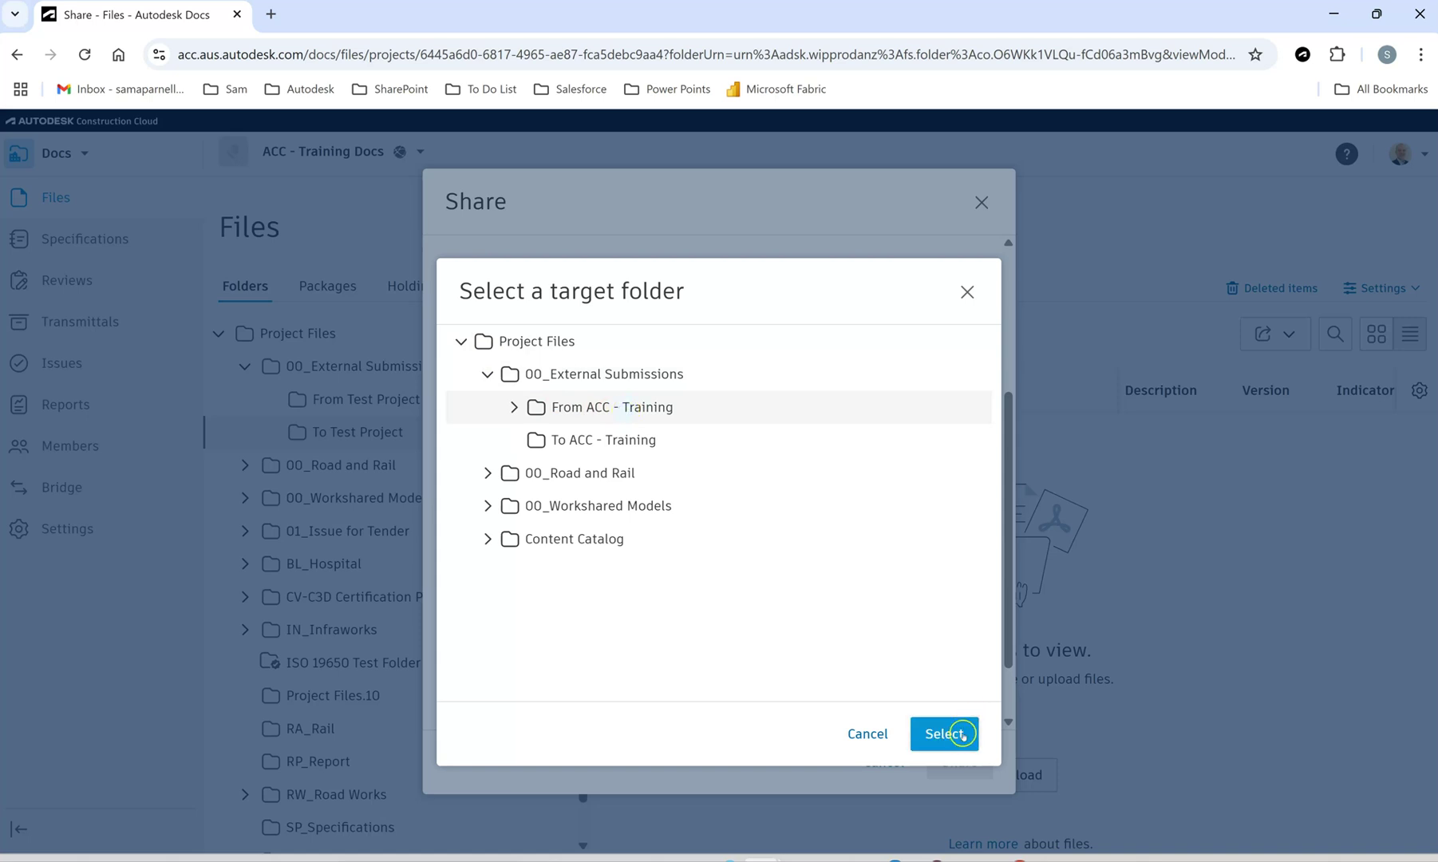
pyautogui.click(956, 736)
pyautogui.scroll(-1, 519, 517)
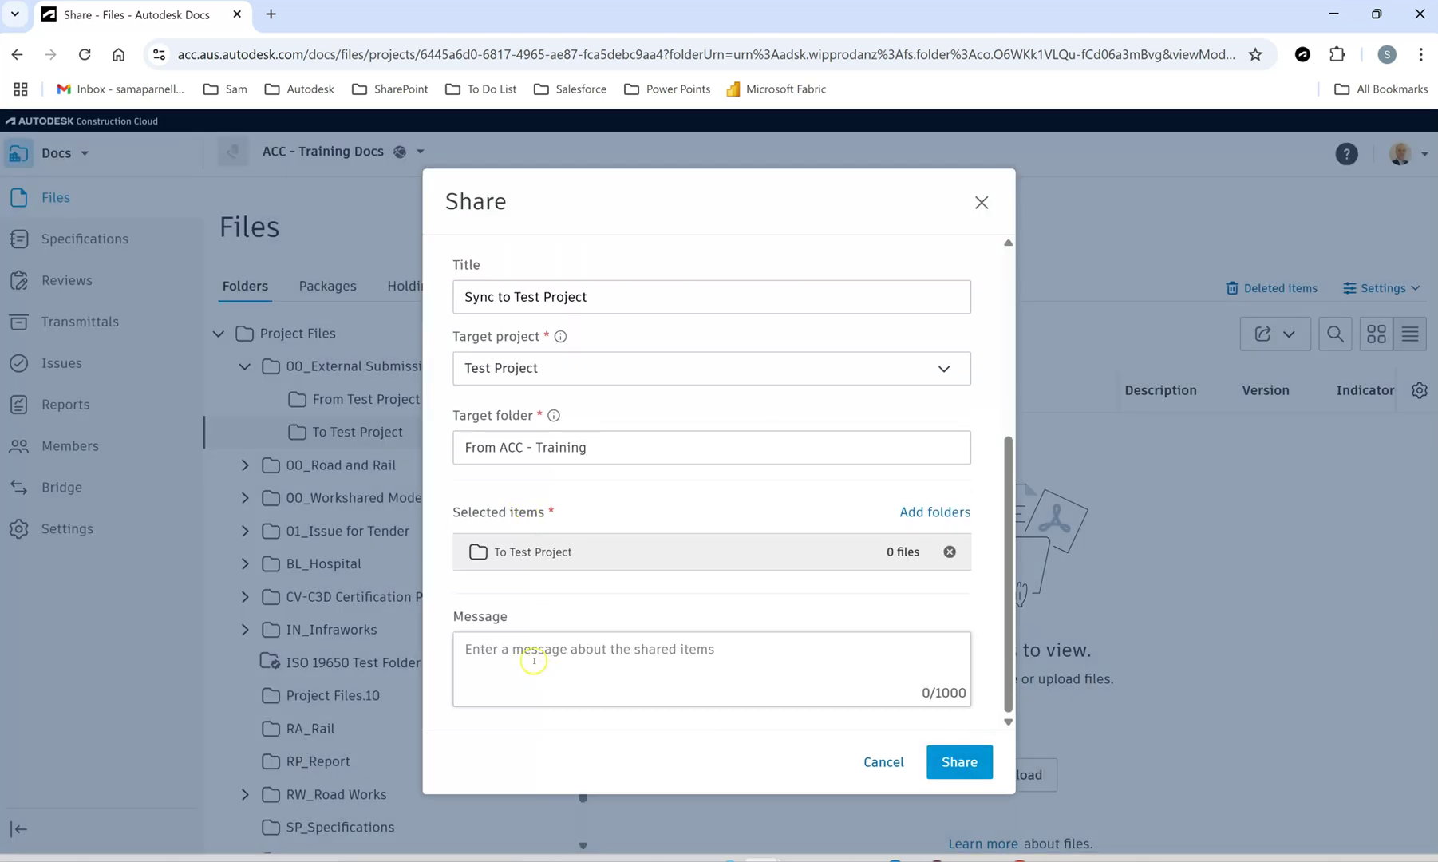
pyautogui.click(969, 760)
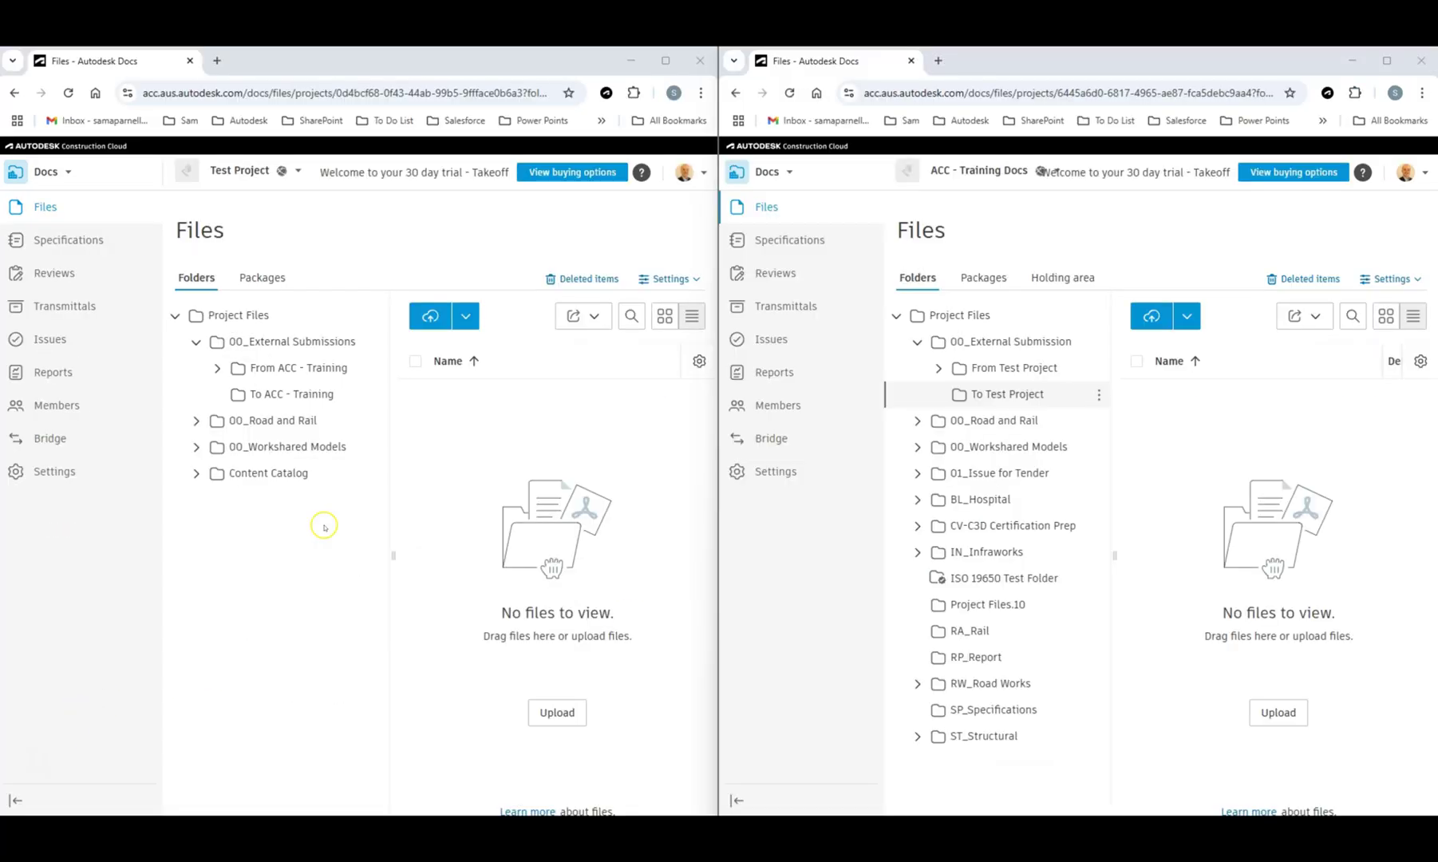
# - Copy all files from the Approved Drawing folder in 01_Issue for Tender to To Test Project in 00_External Submission
pyautogui.click(918, 472)
pyautogui.click(1004, 500)
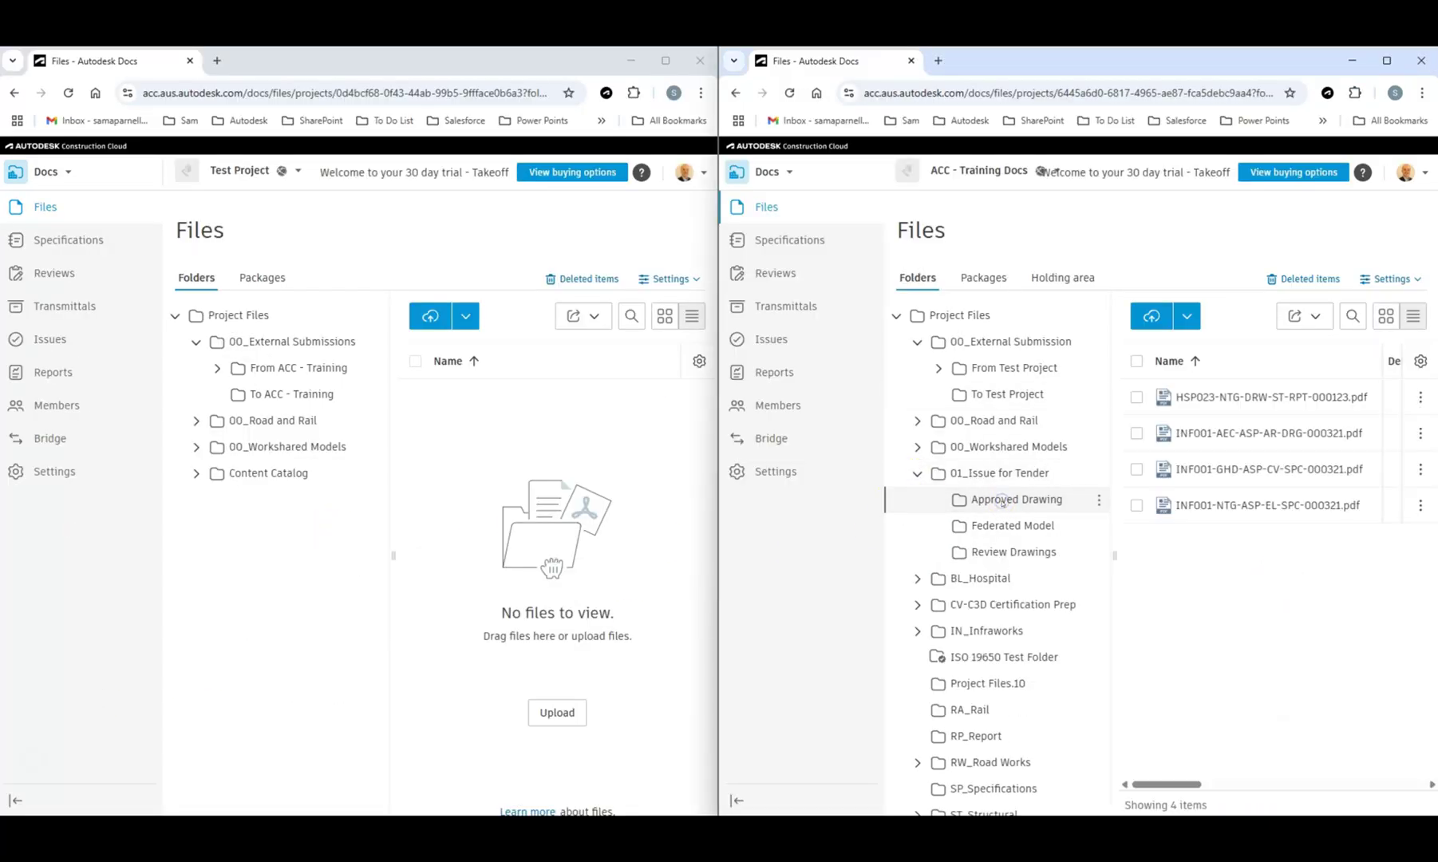
pyautogui.click(1137, 361)
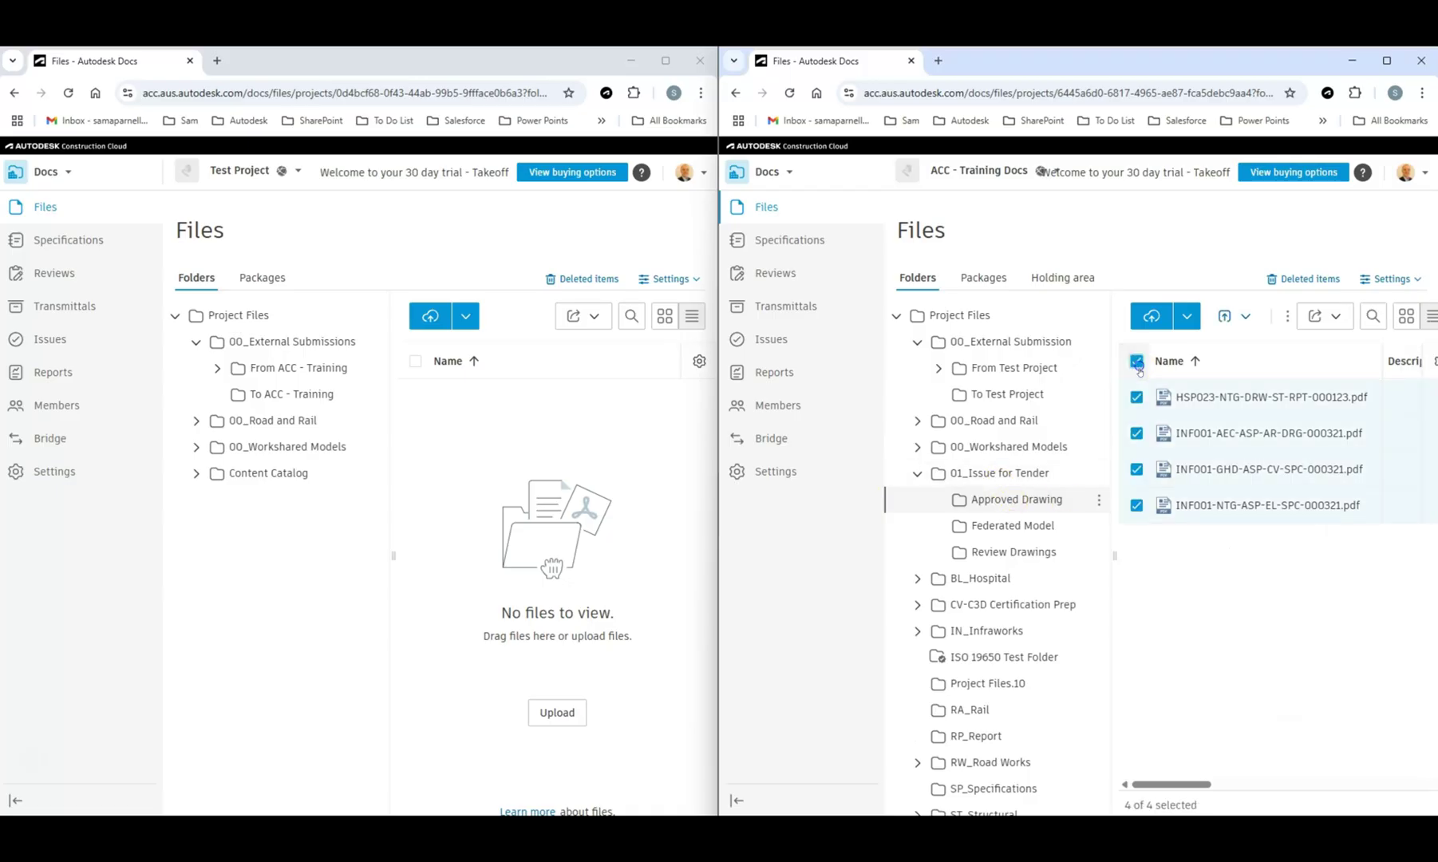
pyautogui.click(1286, 318)
pyautogui.click(1293, 368)
pyautogui.click(890, 367)
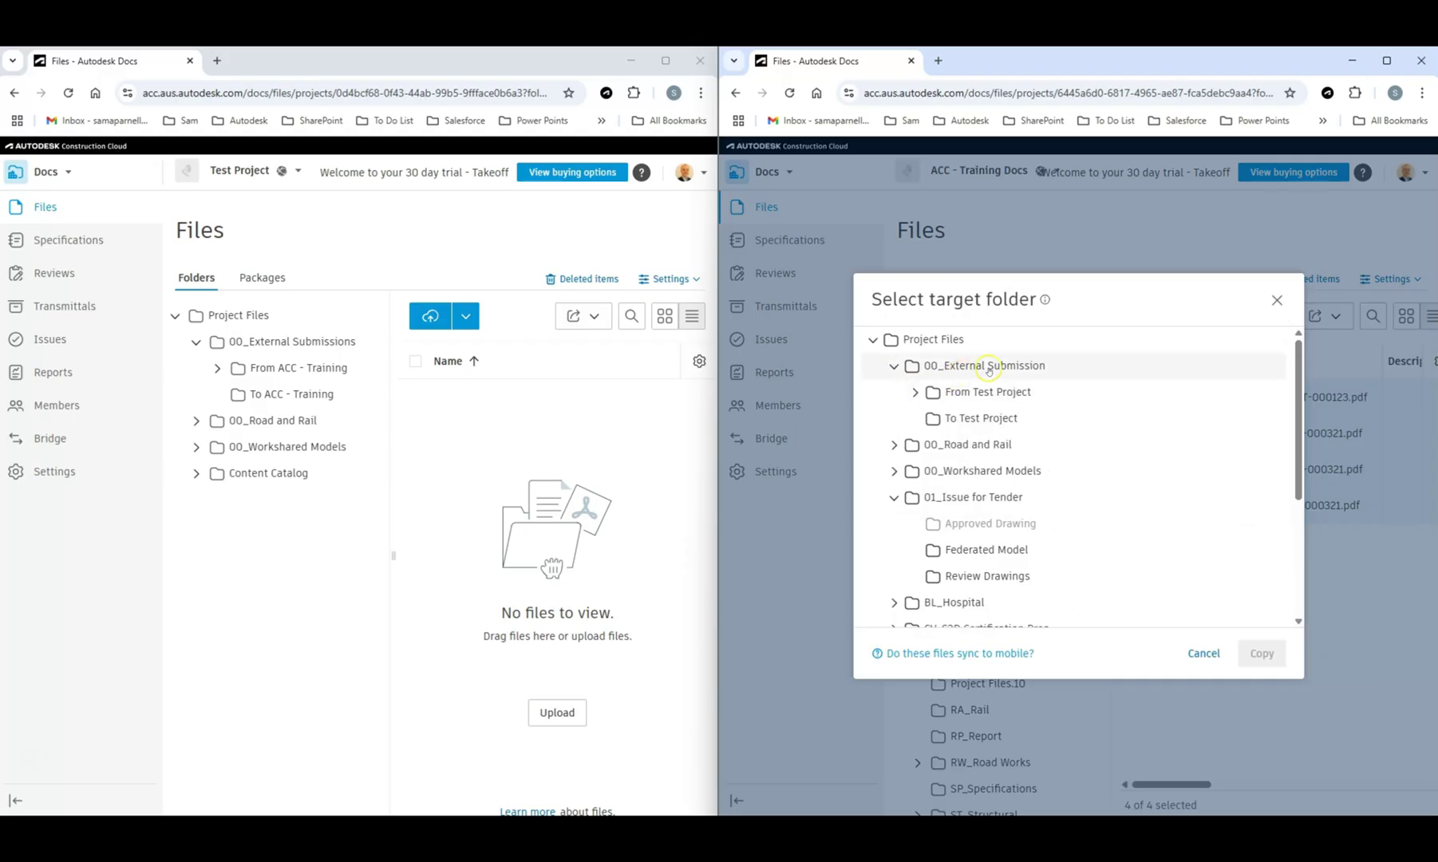
pyautogui.click(955, 419)
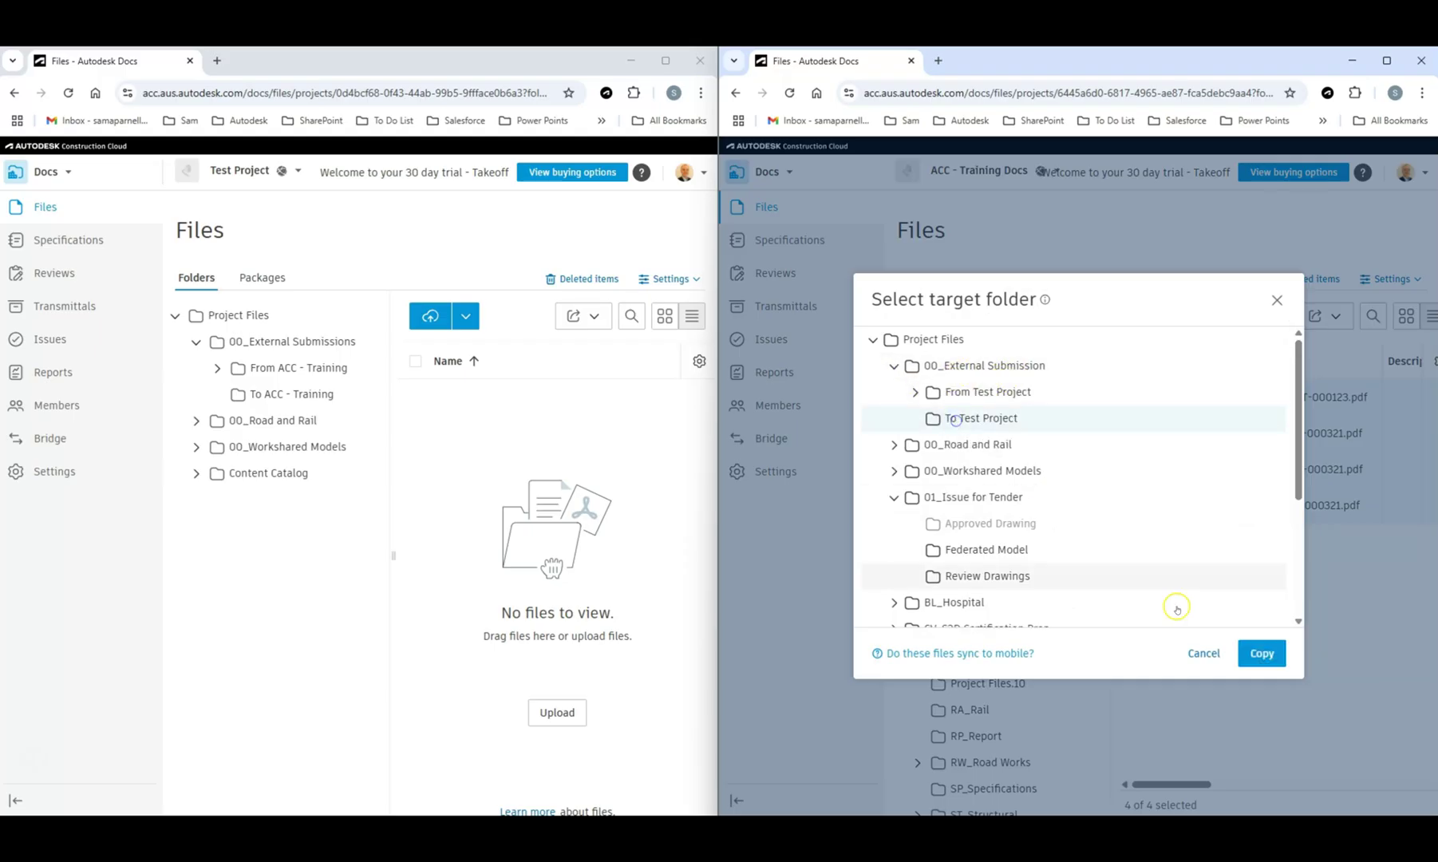
pyautogui.click(1262, 654)
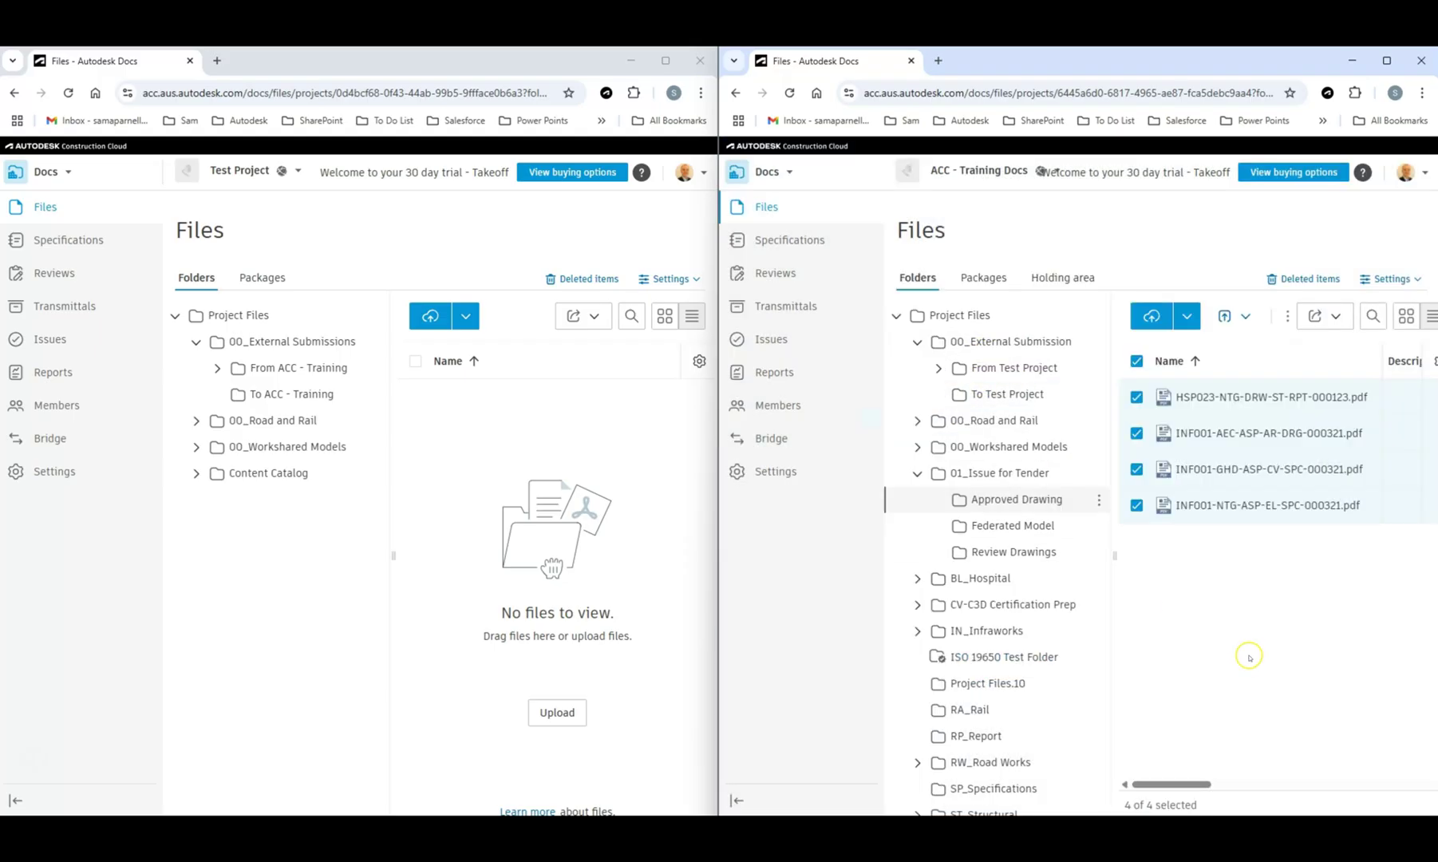
# - Check the To Test Project folder in both projects, reloading the Test Project page to see the synced files
pyautogui.click(1014, 394)
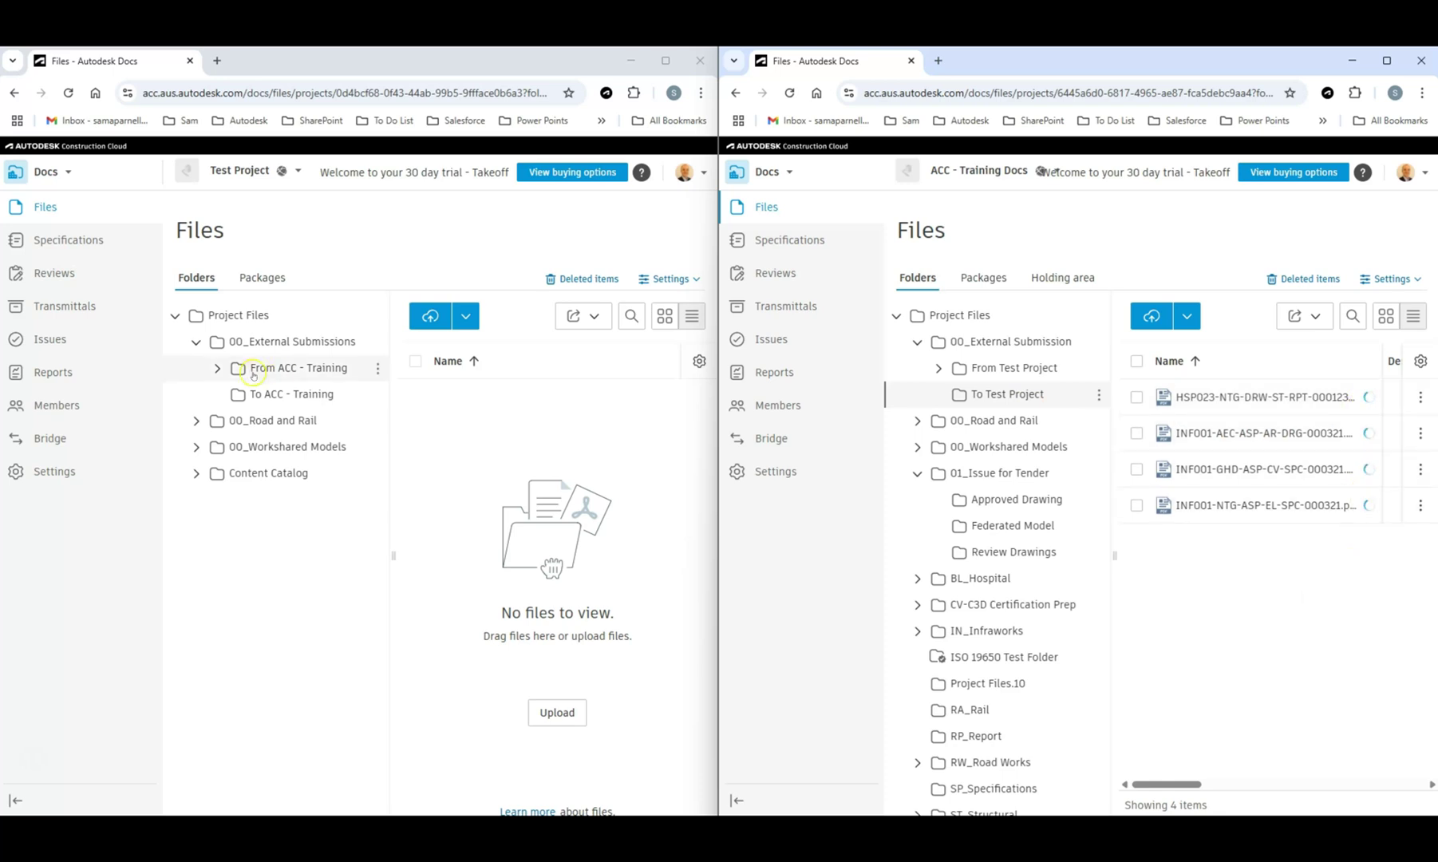
pyautogui.click(217, 368)
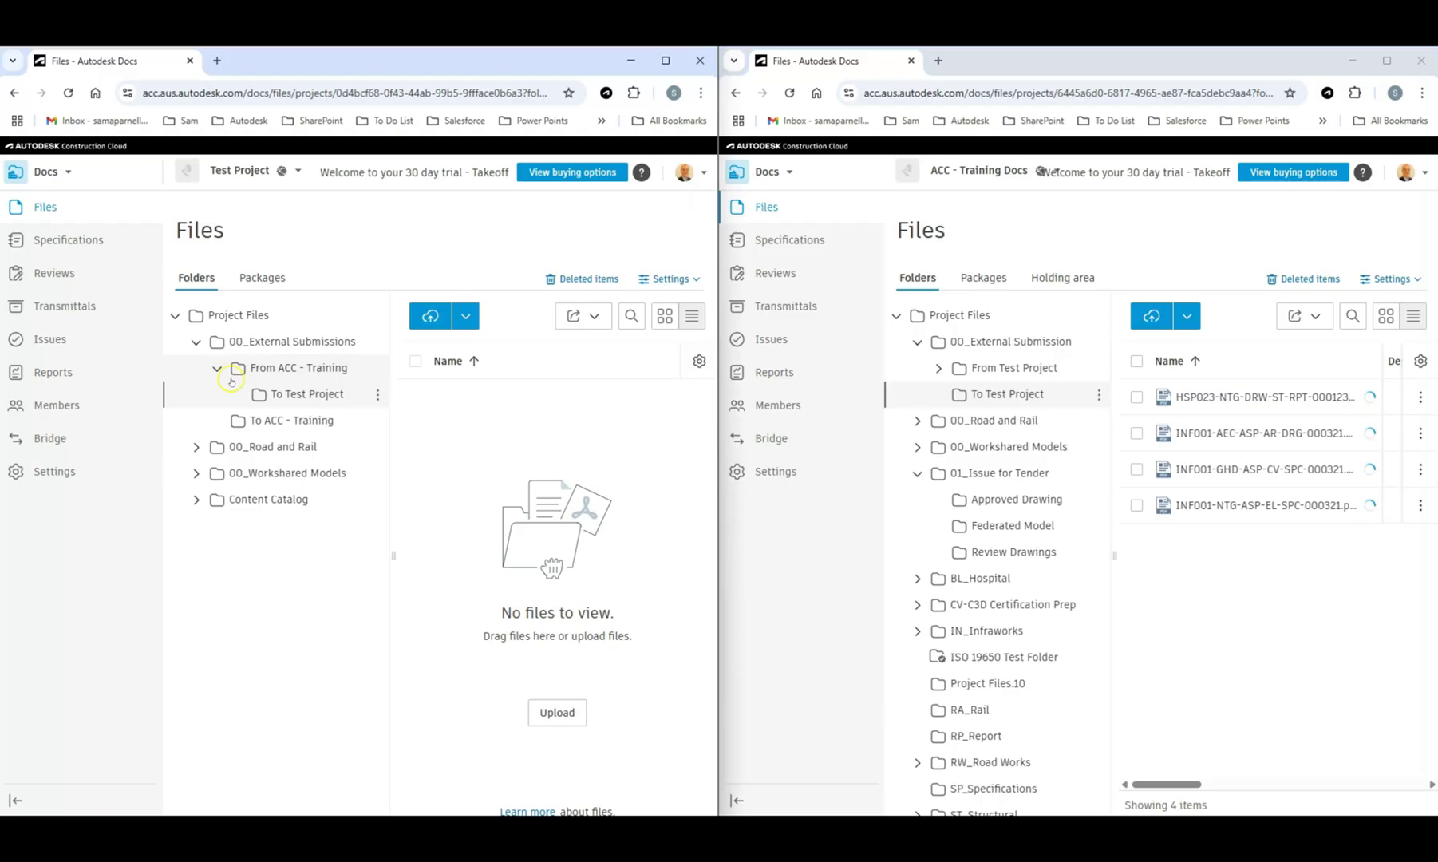
pyautogui.click(68, 92)
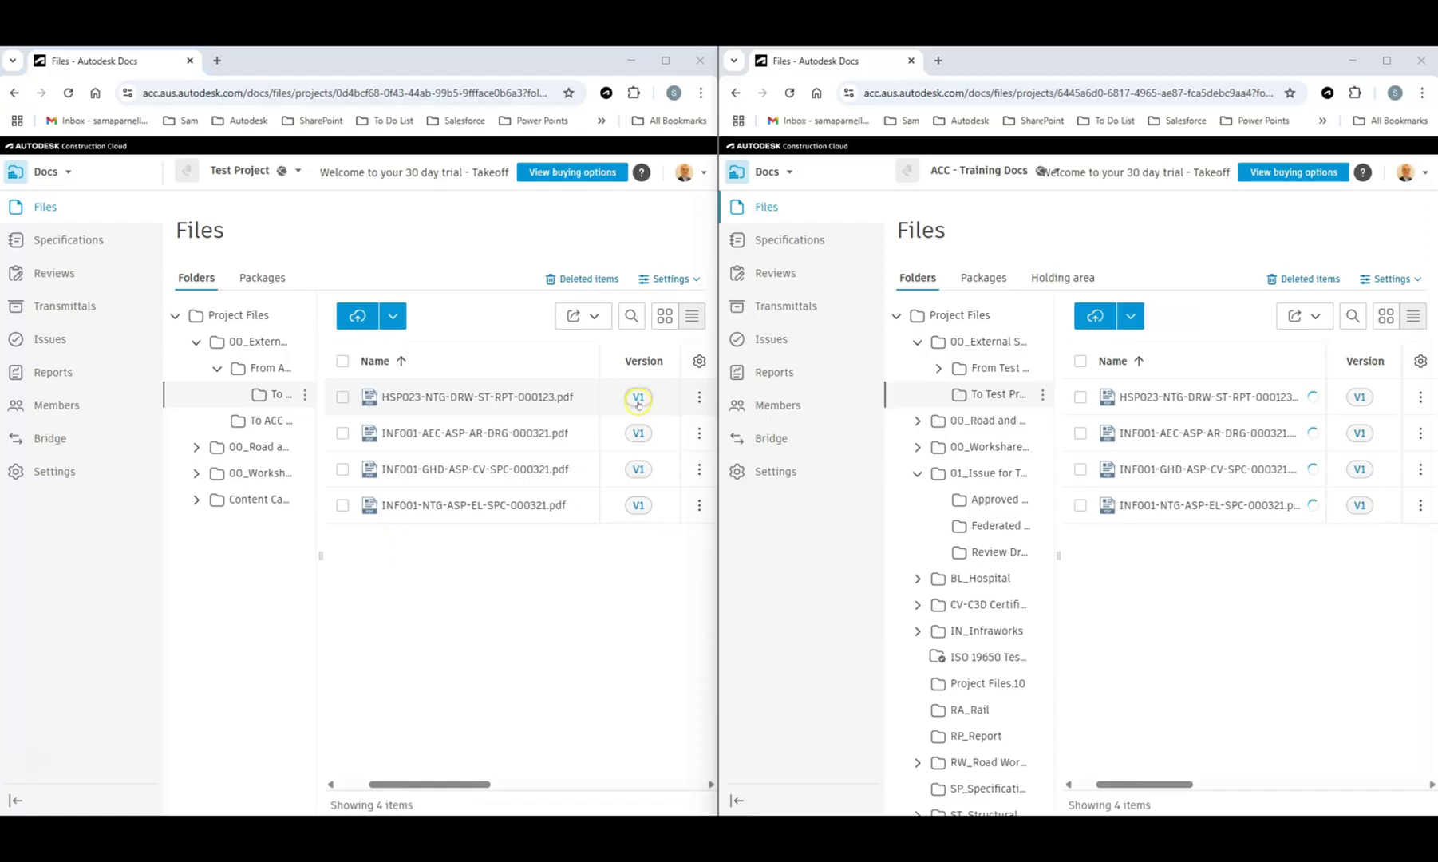
# - Copy HSP023-NTG-DRW-ST-RPT-000123.pdf and INF001-AEC-ASP-AR-DRG-000321.pdf from Approved Drawing to the To Test Project folder again
pyautogui.click(997, 500)
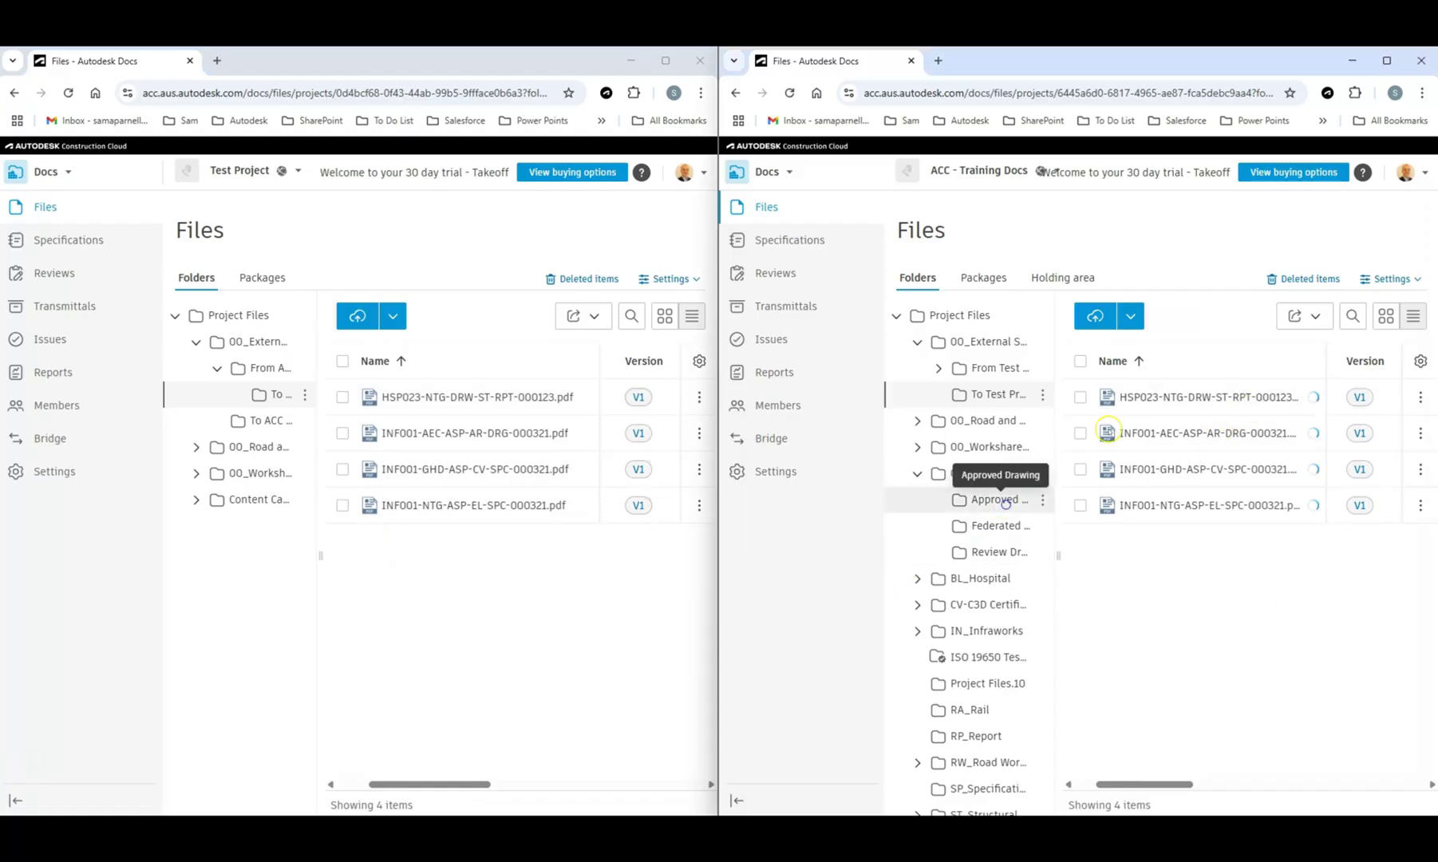
pyautogui.click(1081, 396)
pyautogui.click(1081, 432)
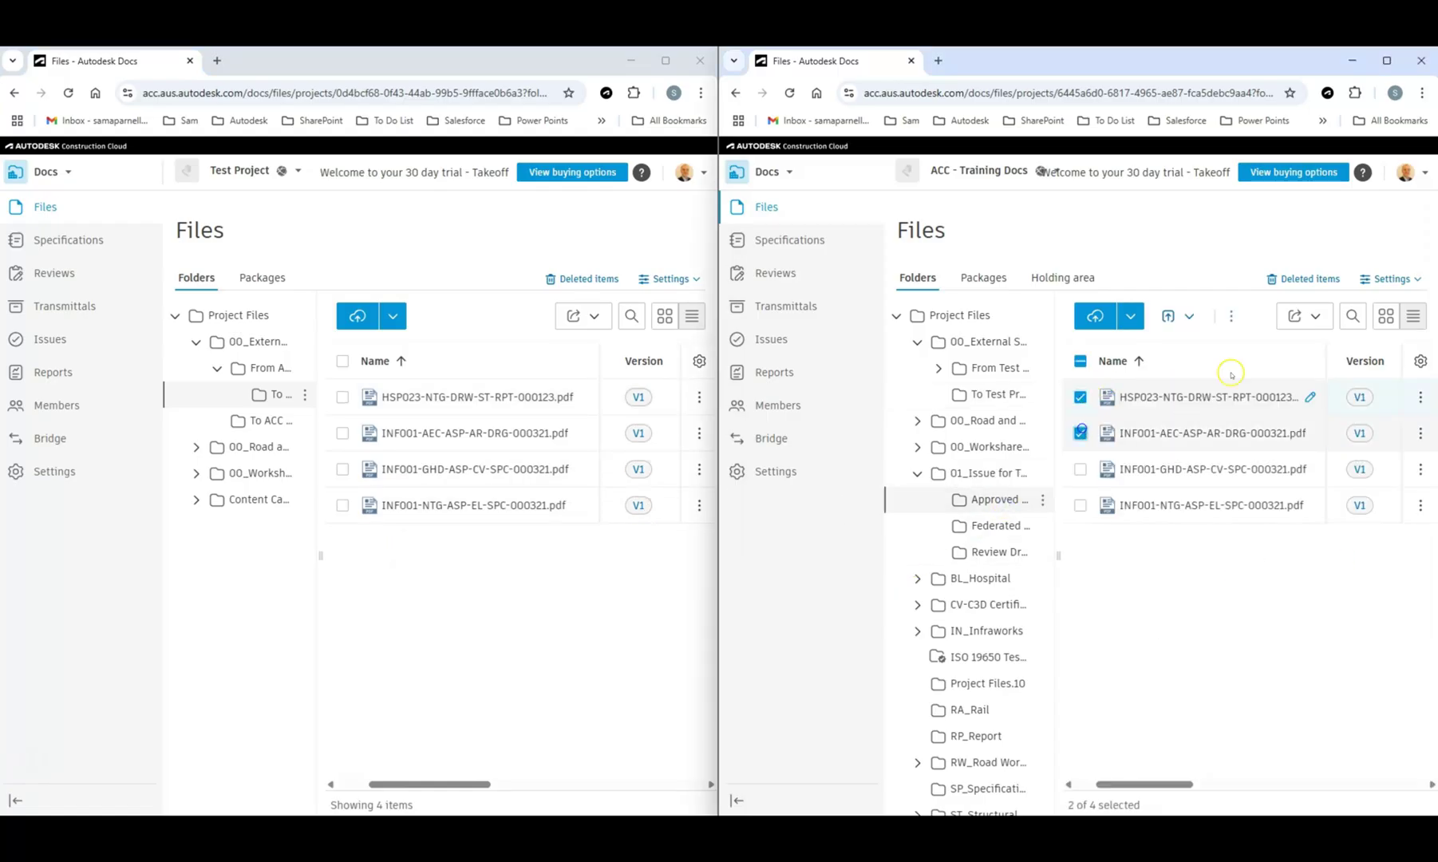
pyautogui.click(1231, 316)
pyautogui.click(1260, 367)
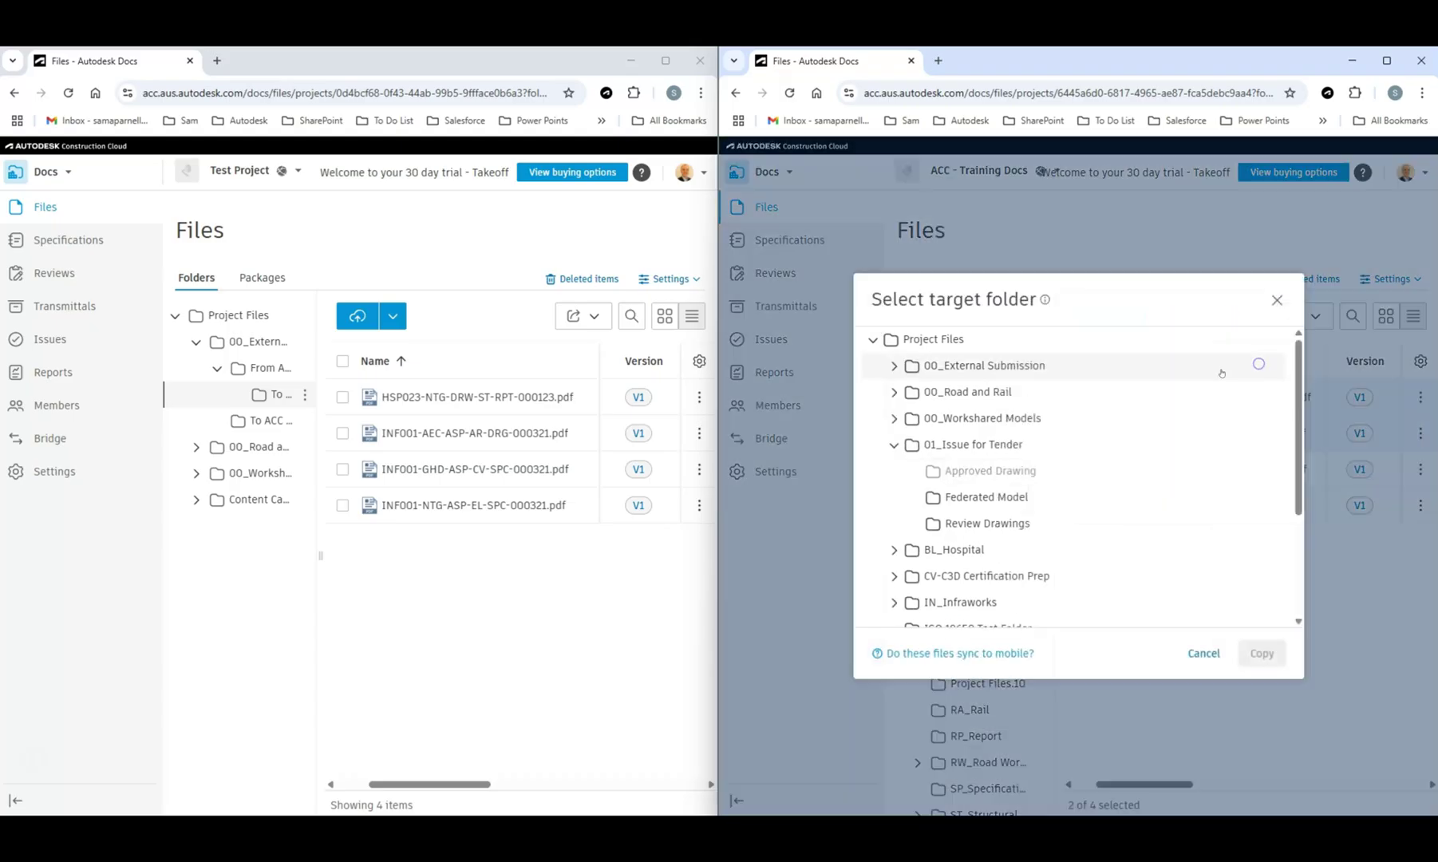
pyautogui.click(894, 365)
pyautogui.click(978, 419)
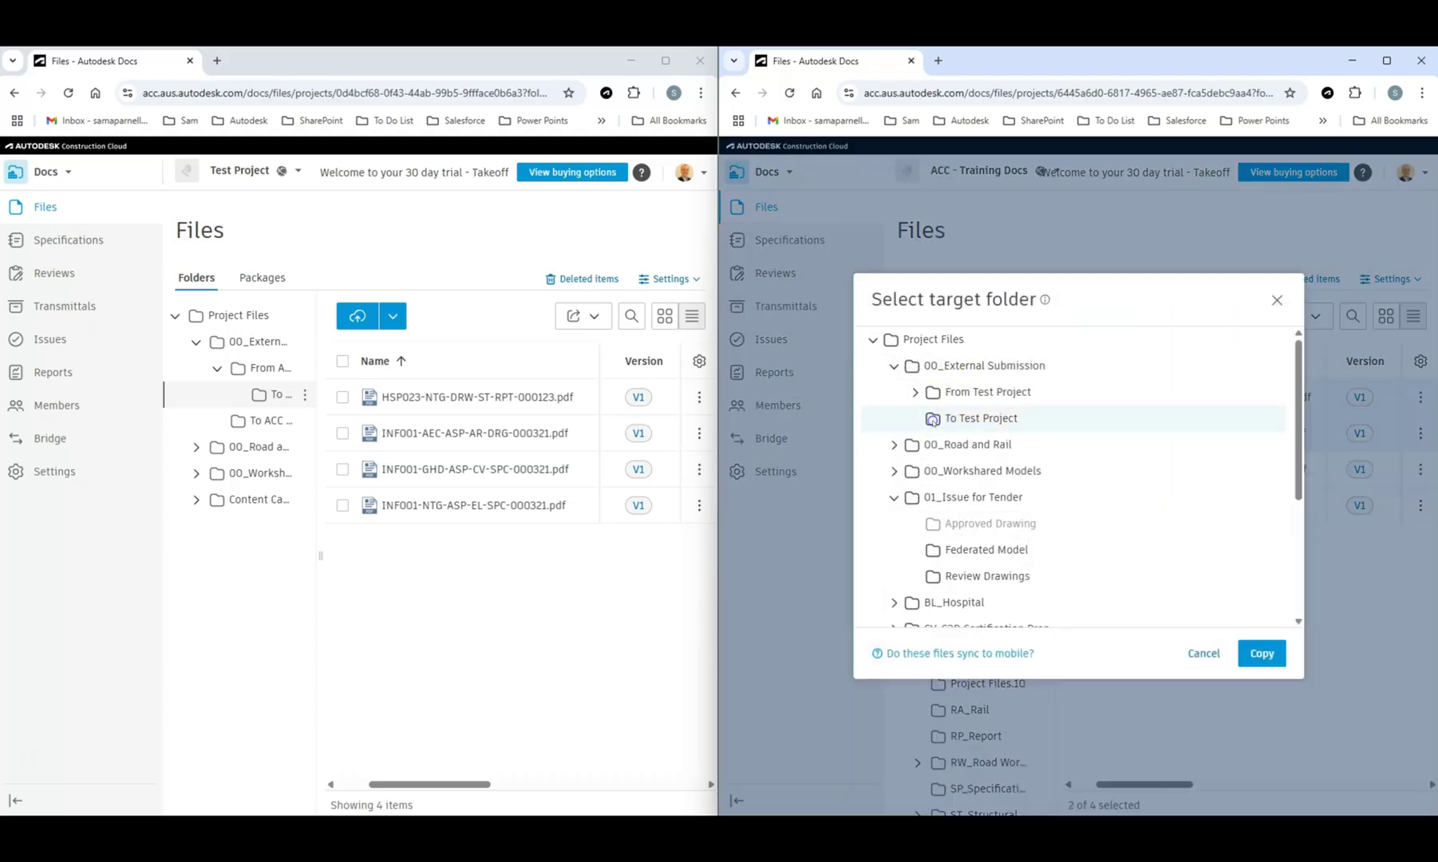
pyautogui.click(1261, 653)
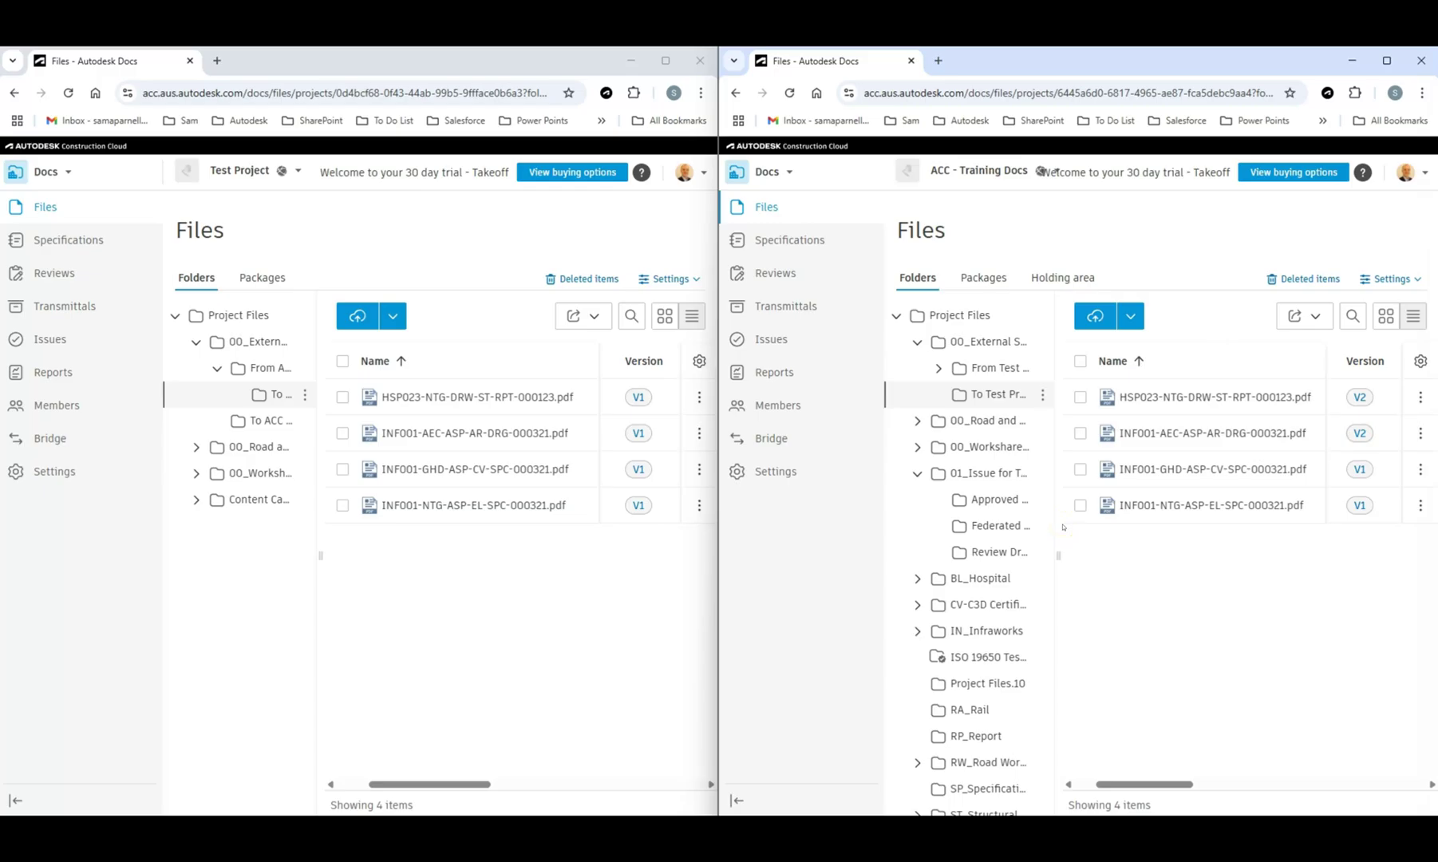
# - Maximize the Test Project window and set up a review of all its synced files using the Review and Comment workflow
pyautogui.click(630, 409)
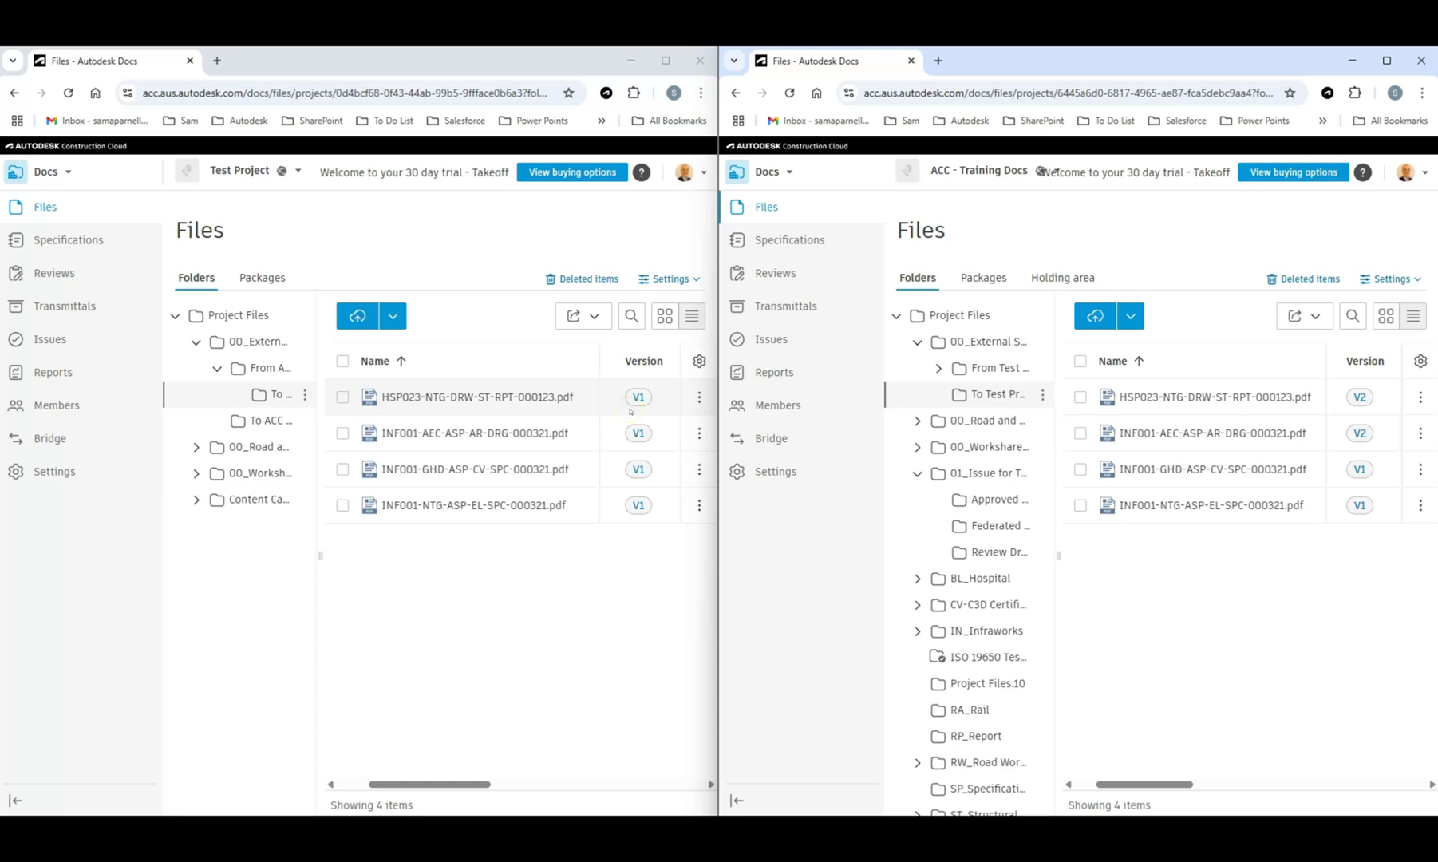
pyautogui.press('super+Up')
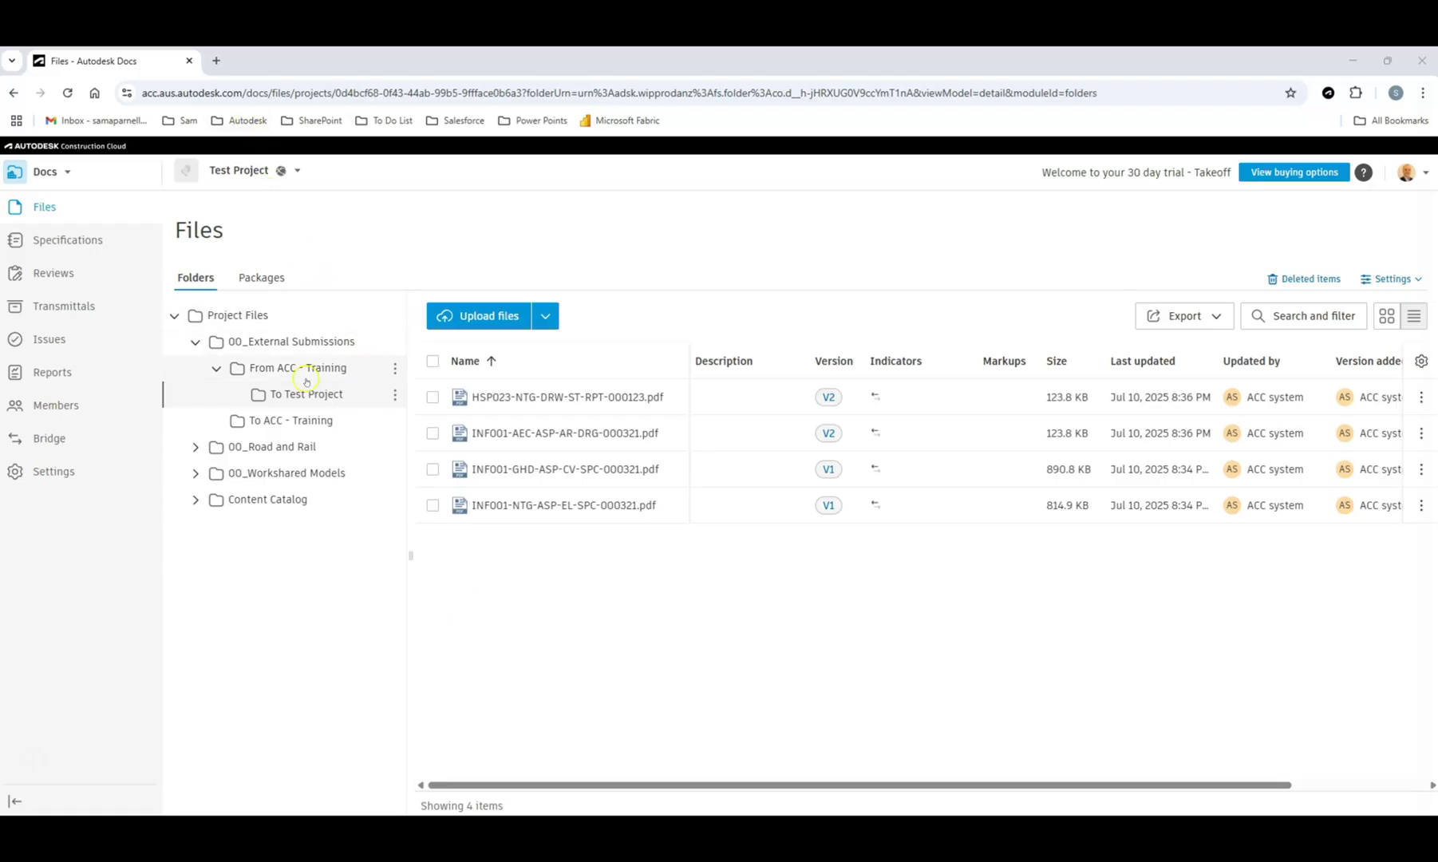
pyautogui.click(434, 361)
pyautogui.click(690, 317)
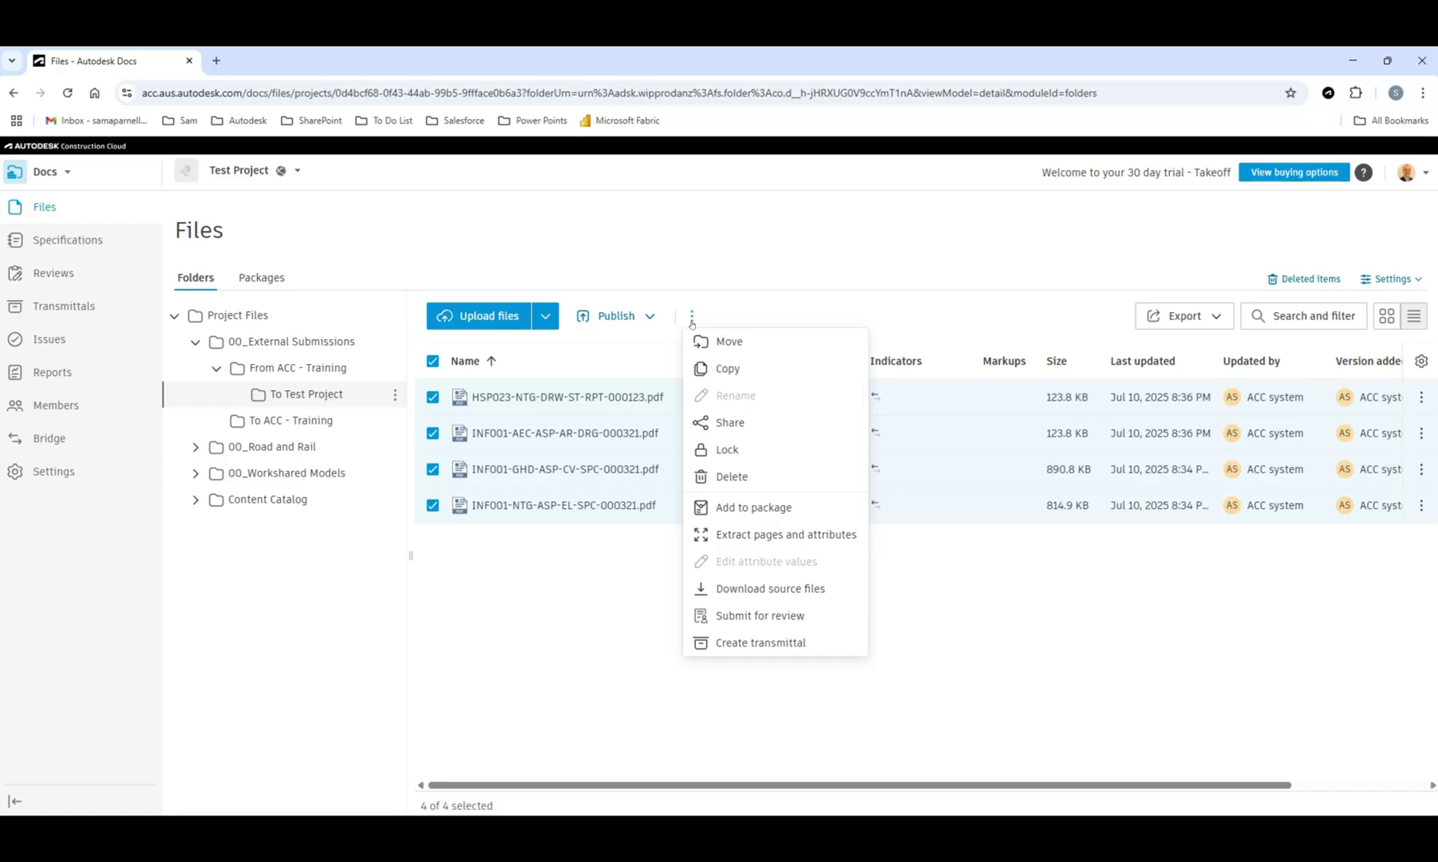
pyautogui.click(742, 616)
pyautogui.click(663, 306)
pyautogui.click(635, 339)
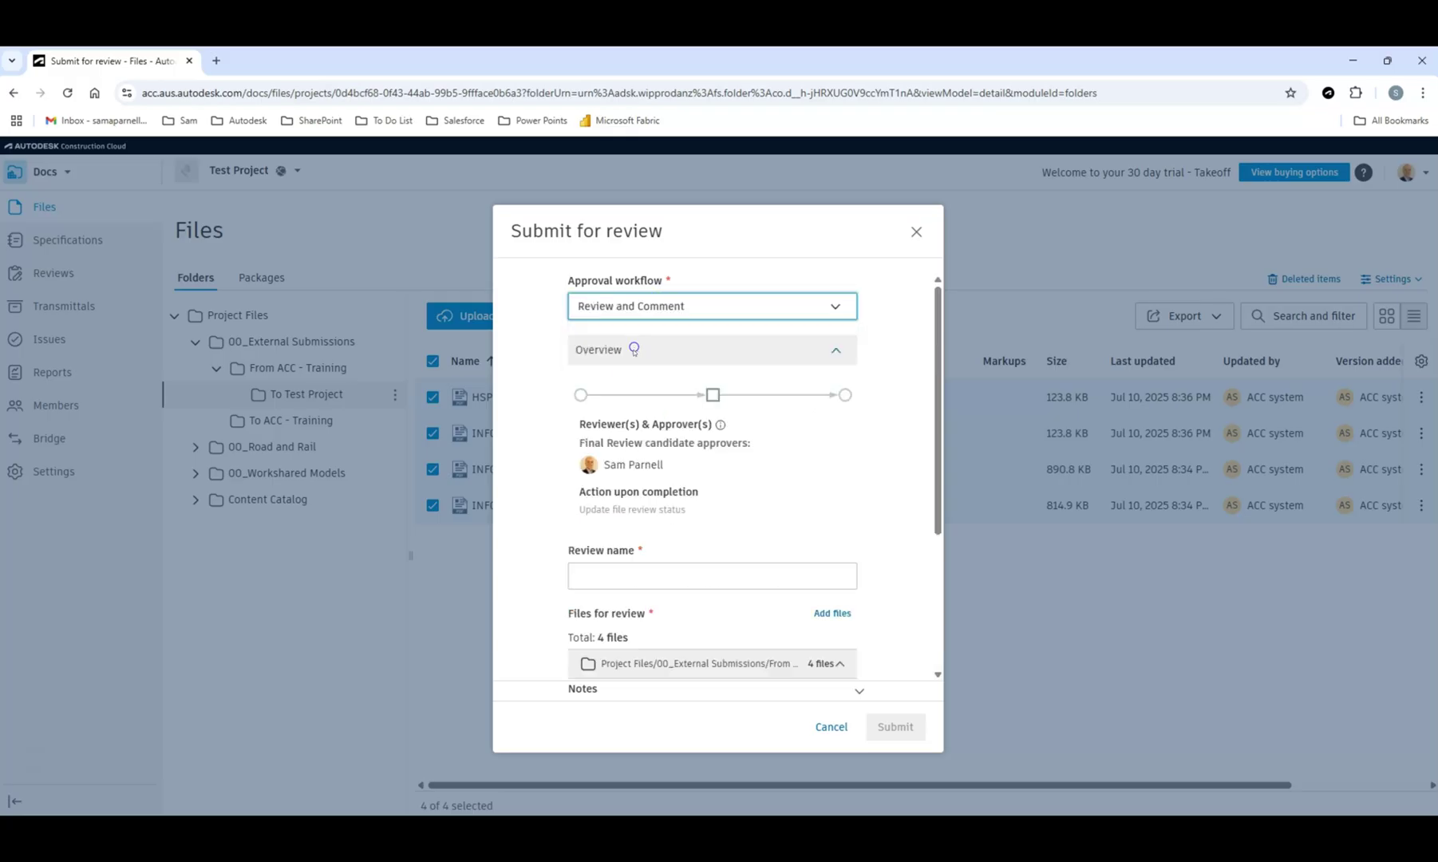
# - Name the review "Review and Comment - Tender Submission", submit it and send the email notification to the reviewer
pyautogui.click(643, 581)
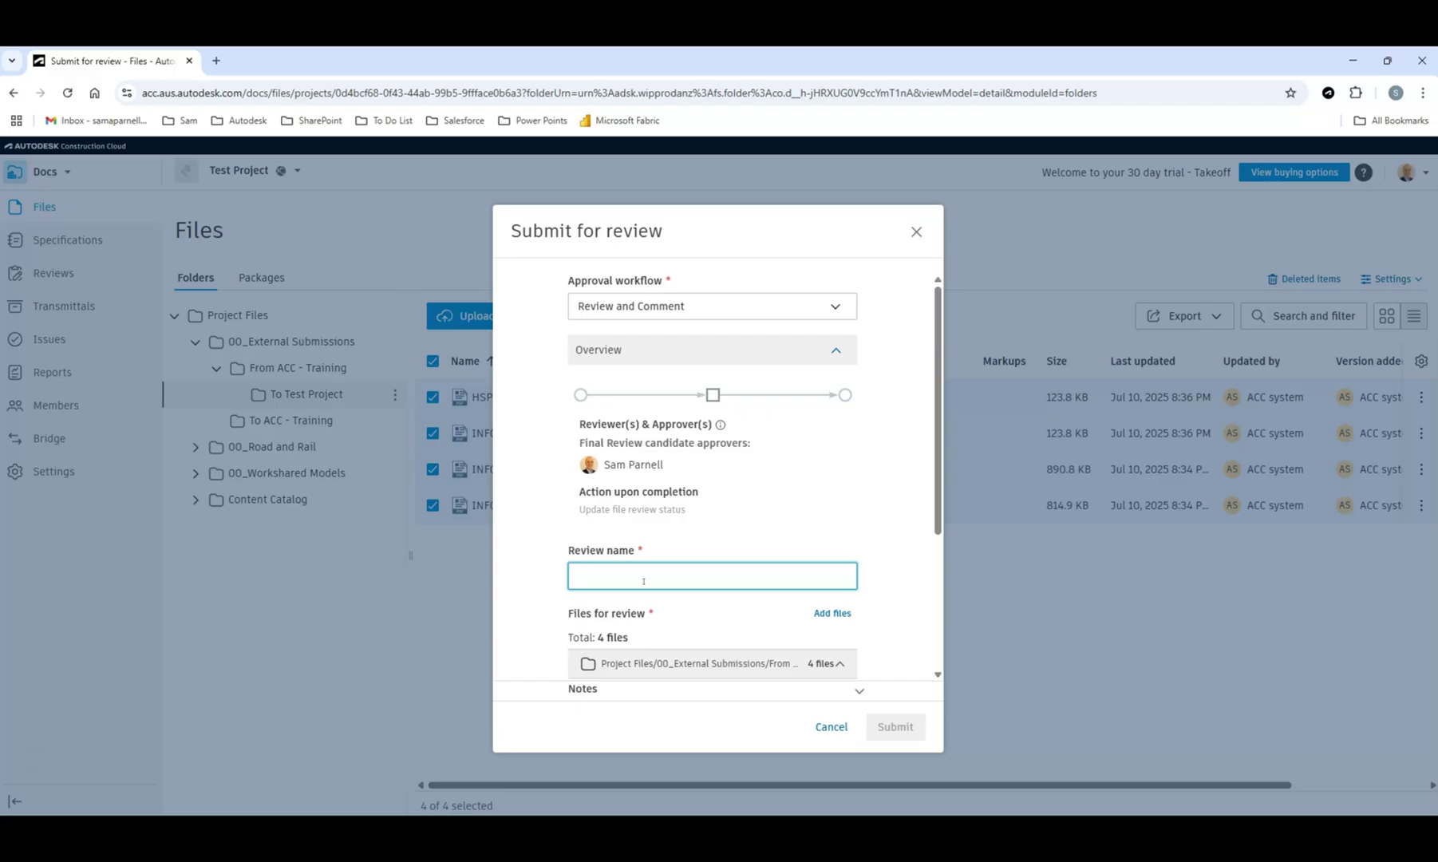
pyautogui.write('Rev')
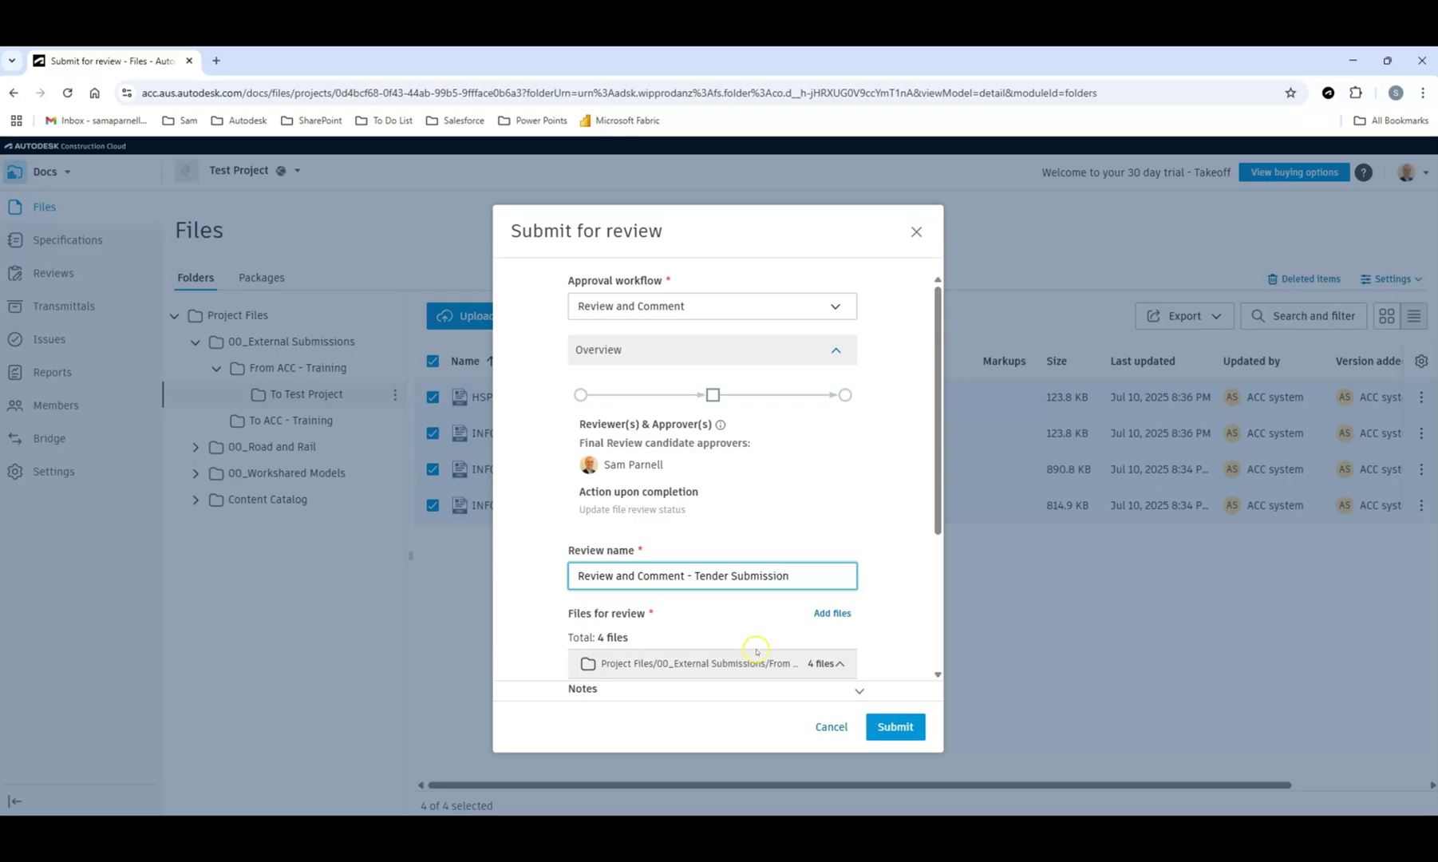
pyautogui.click(896, 727)
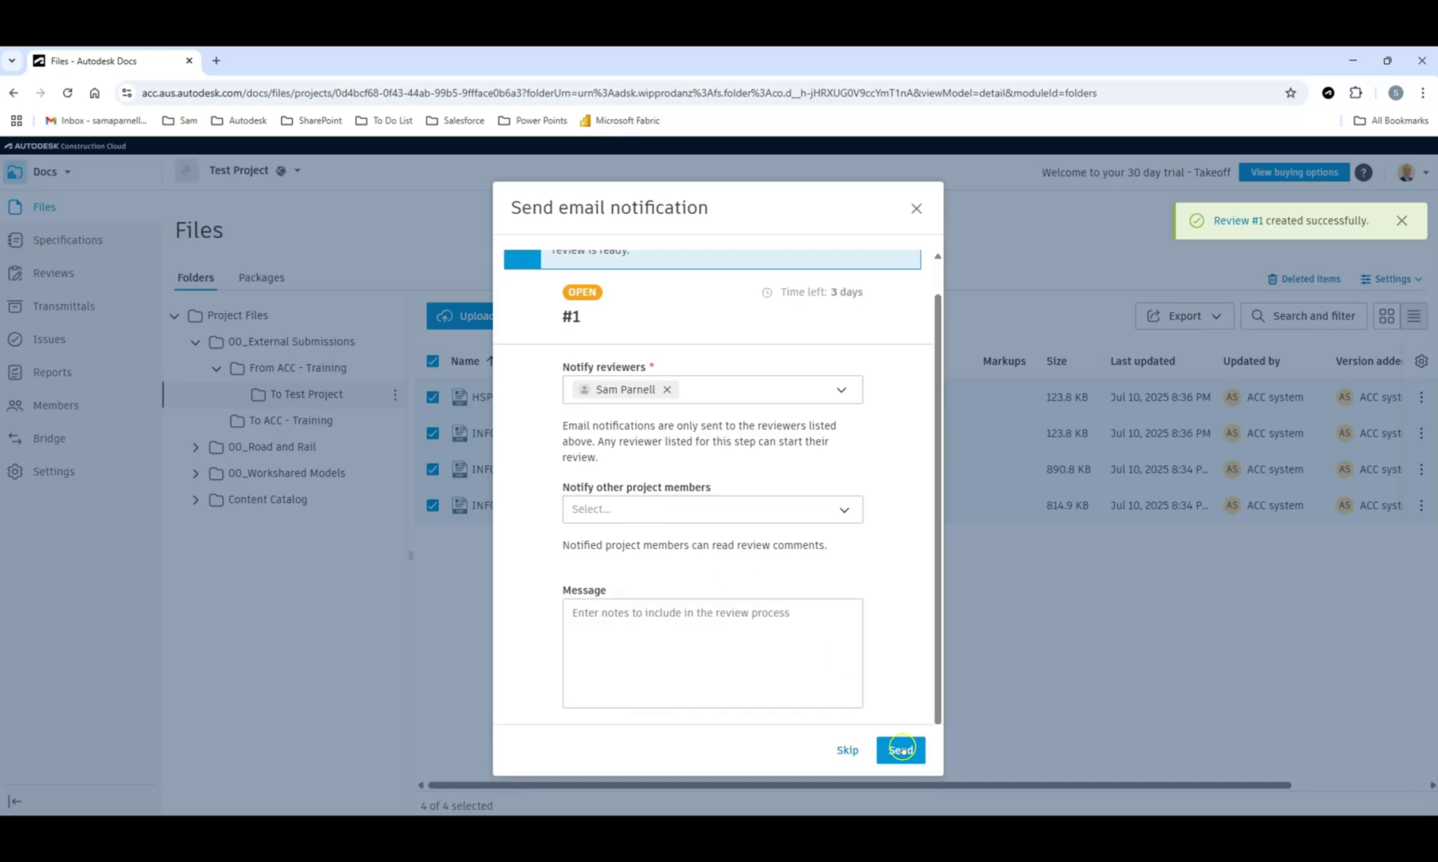
pyautogui.click(901, 748)
# - Open the Review and Comment - Tender Submission review and start its Final Review
pyautogui.click(141, 273)
pyautogui.click(244, 382)
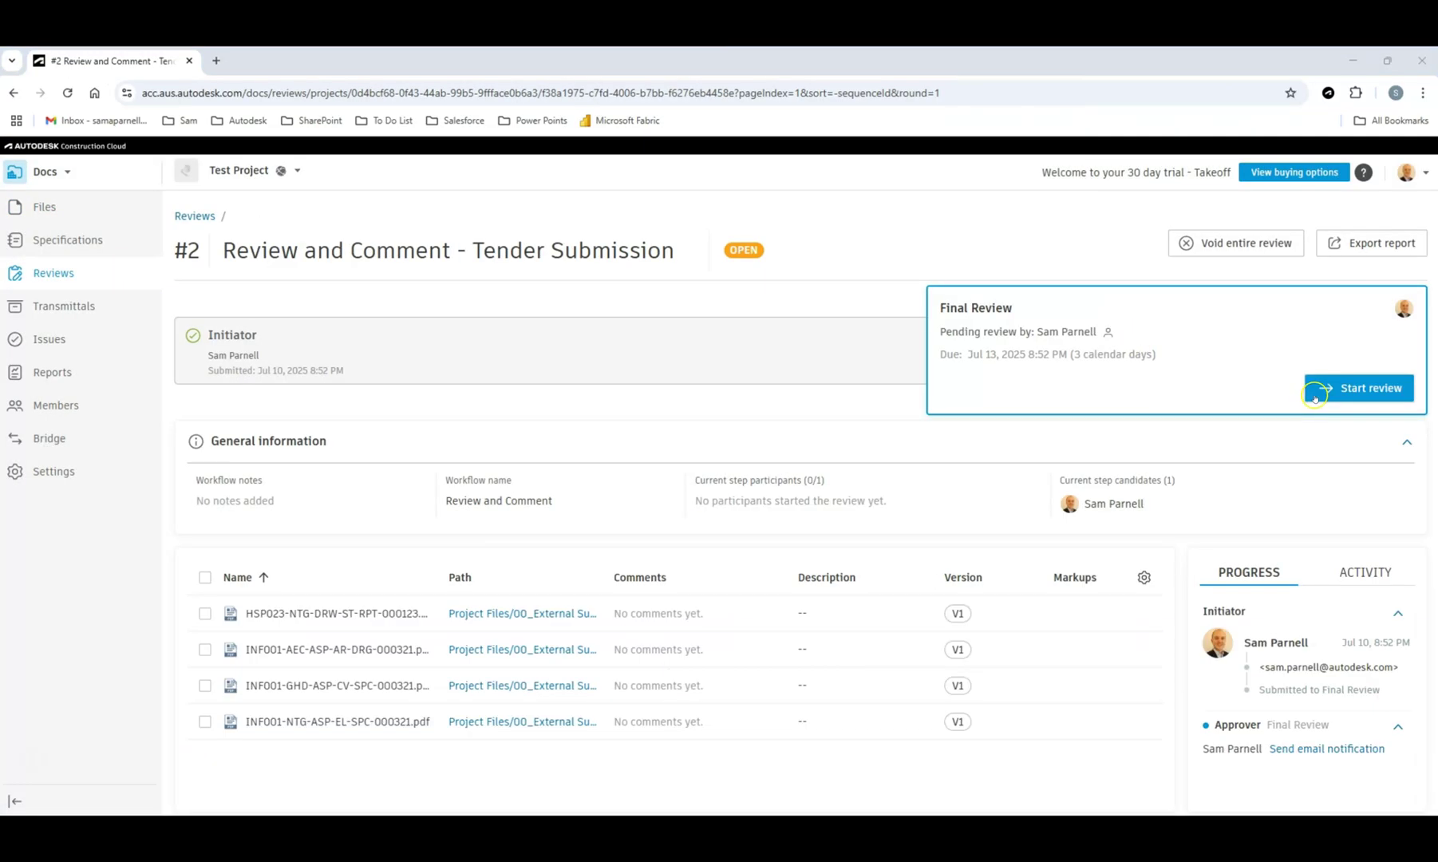
pyautogui.click(1314, 395)
pyautogui.click(890, 459)
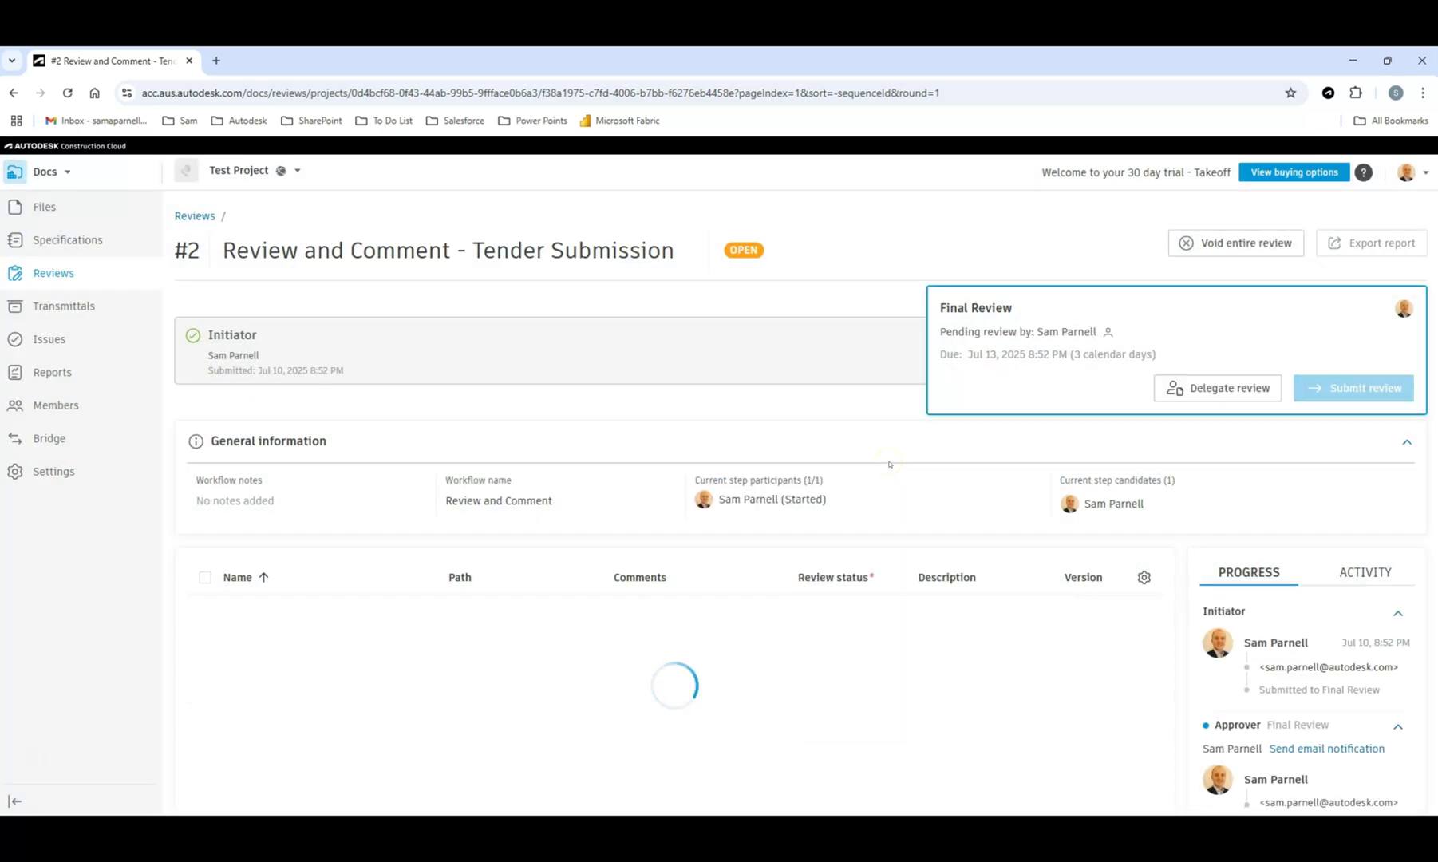
# - Open HSP023-NTG-DRW-ST-RPT-000123.pdf from the review and draw a cloud markup around the road junction beside Property 31
pyautogui.click(295, 613)
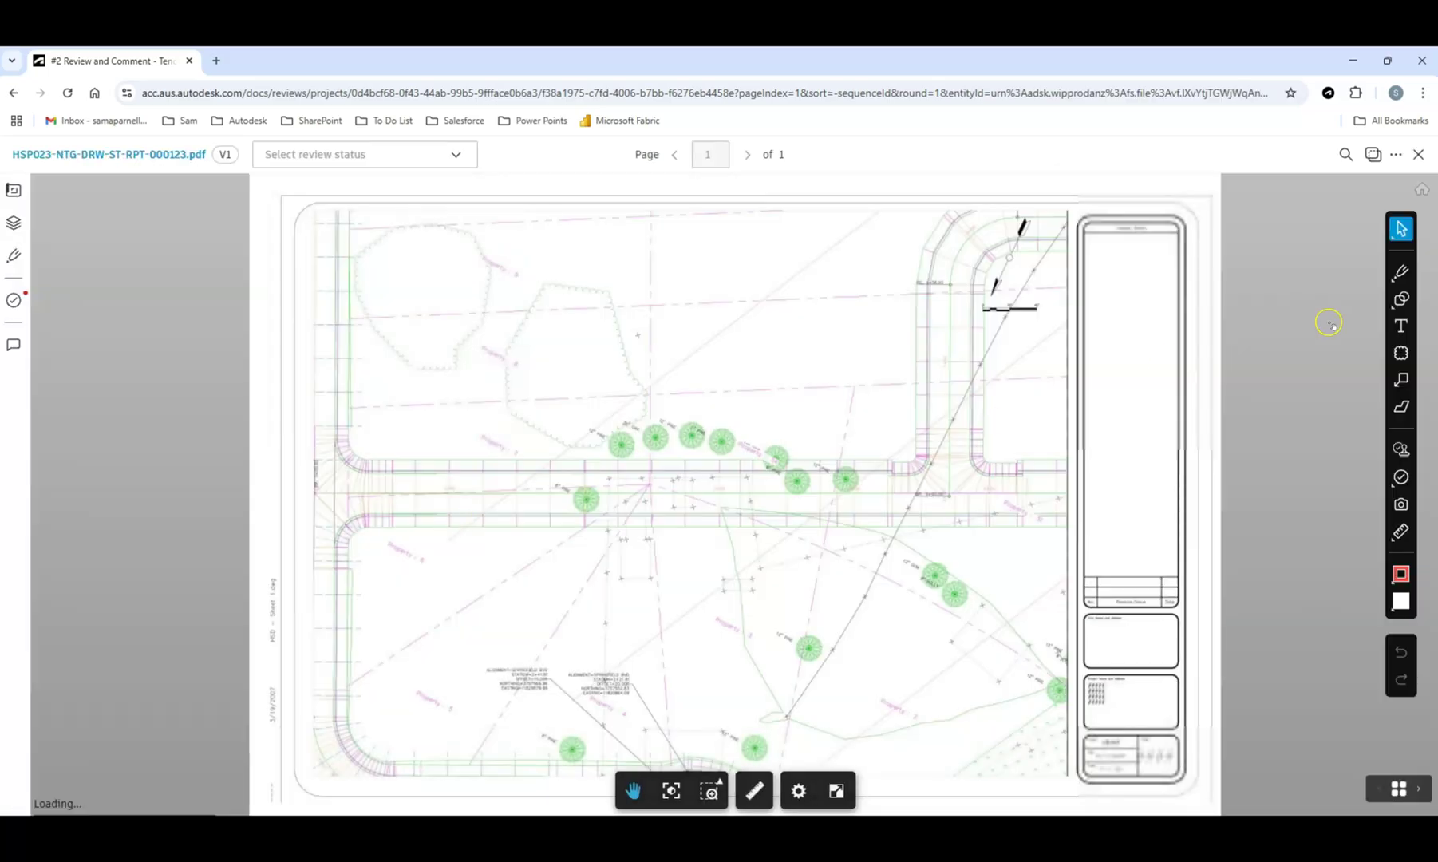
pyautogui.click(1401, 353)
pyautogui.scroll(5, 968, 464)
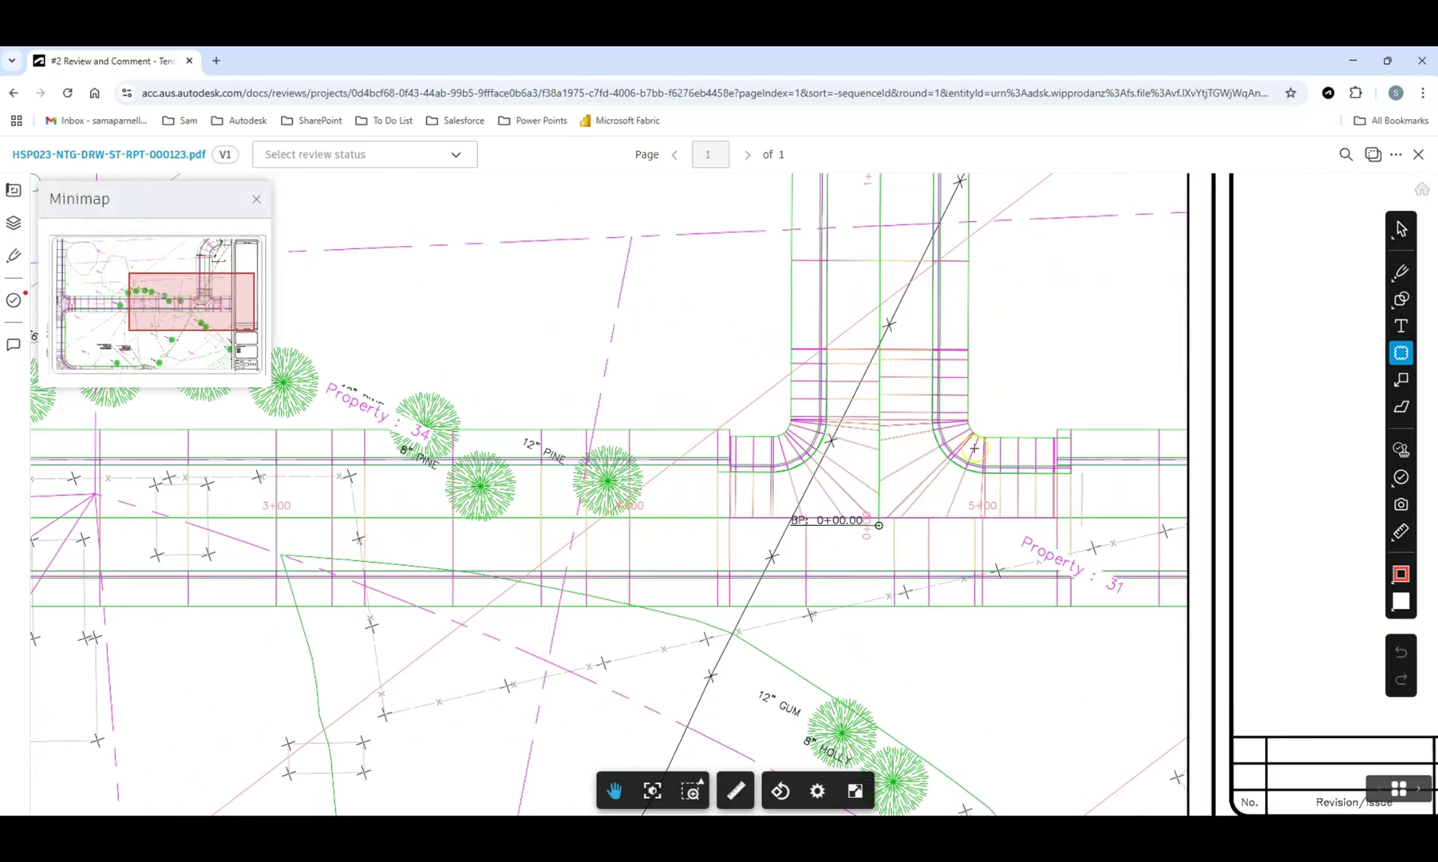
pyautogui.moveTo(1120, 394); pyautogui.dragTo(476, 549)
# - Add the text markup "Test" above the cloud, publish both markups and return to the review
pyautogui.click(1401, 325)
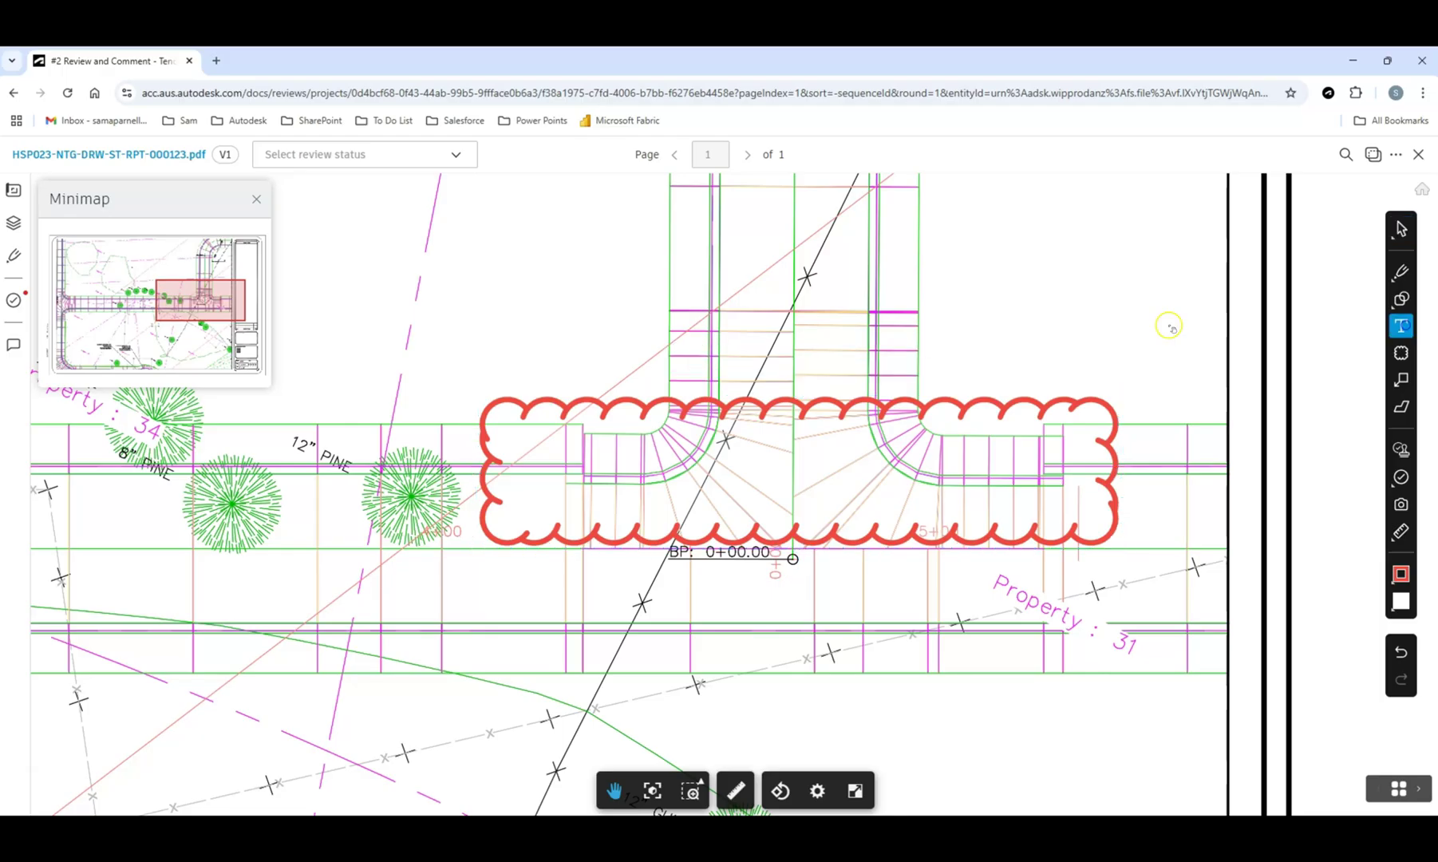
pyautogui.click(628, 281)
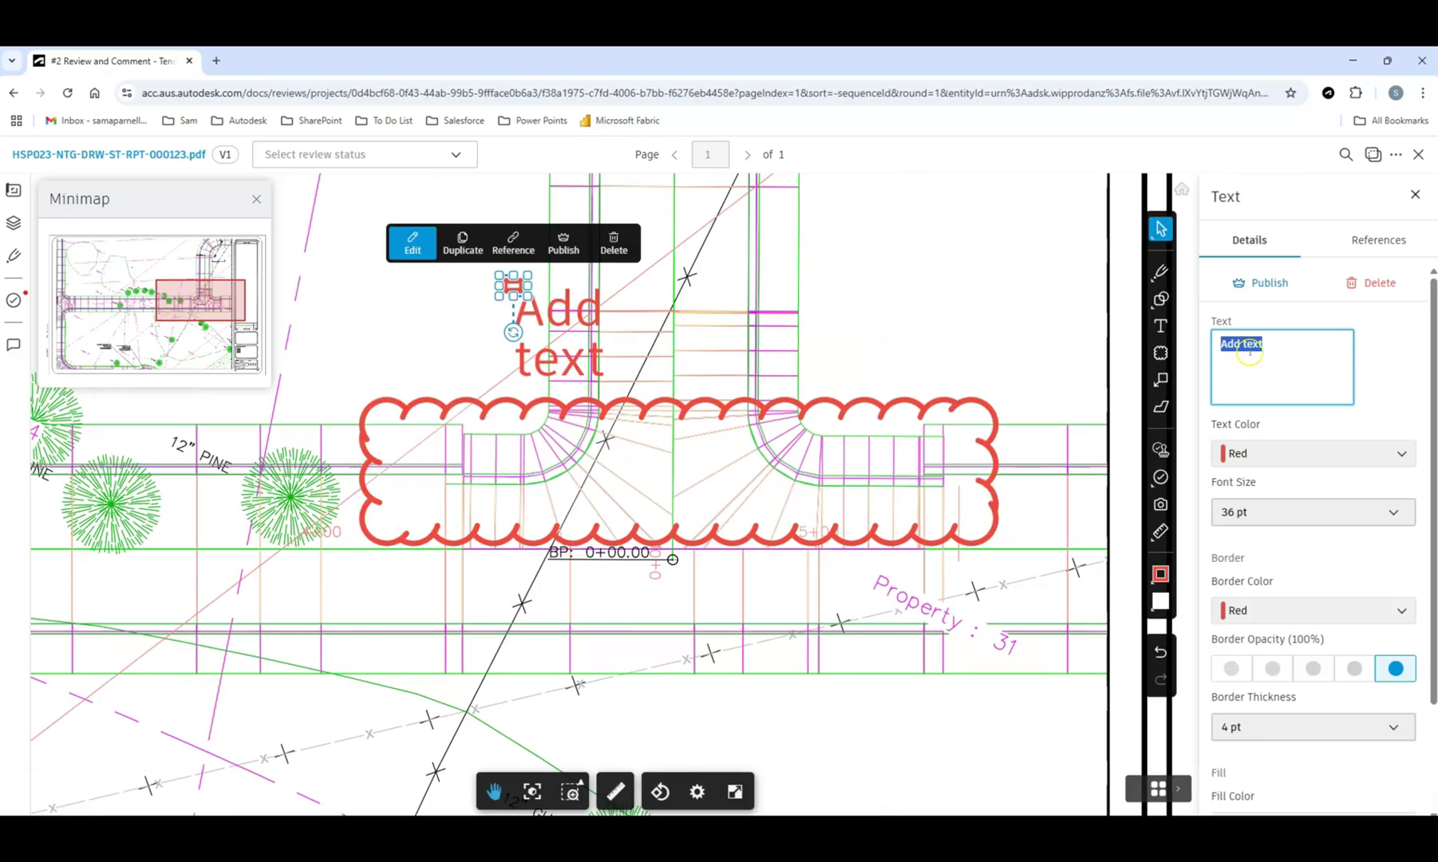
pyautogui.write('Test')
pyautogui.click(698, 379)
pyautogui.click(731, 404)
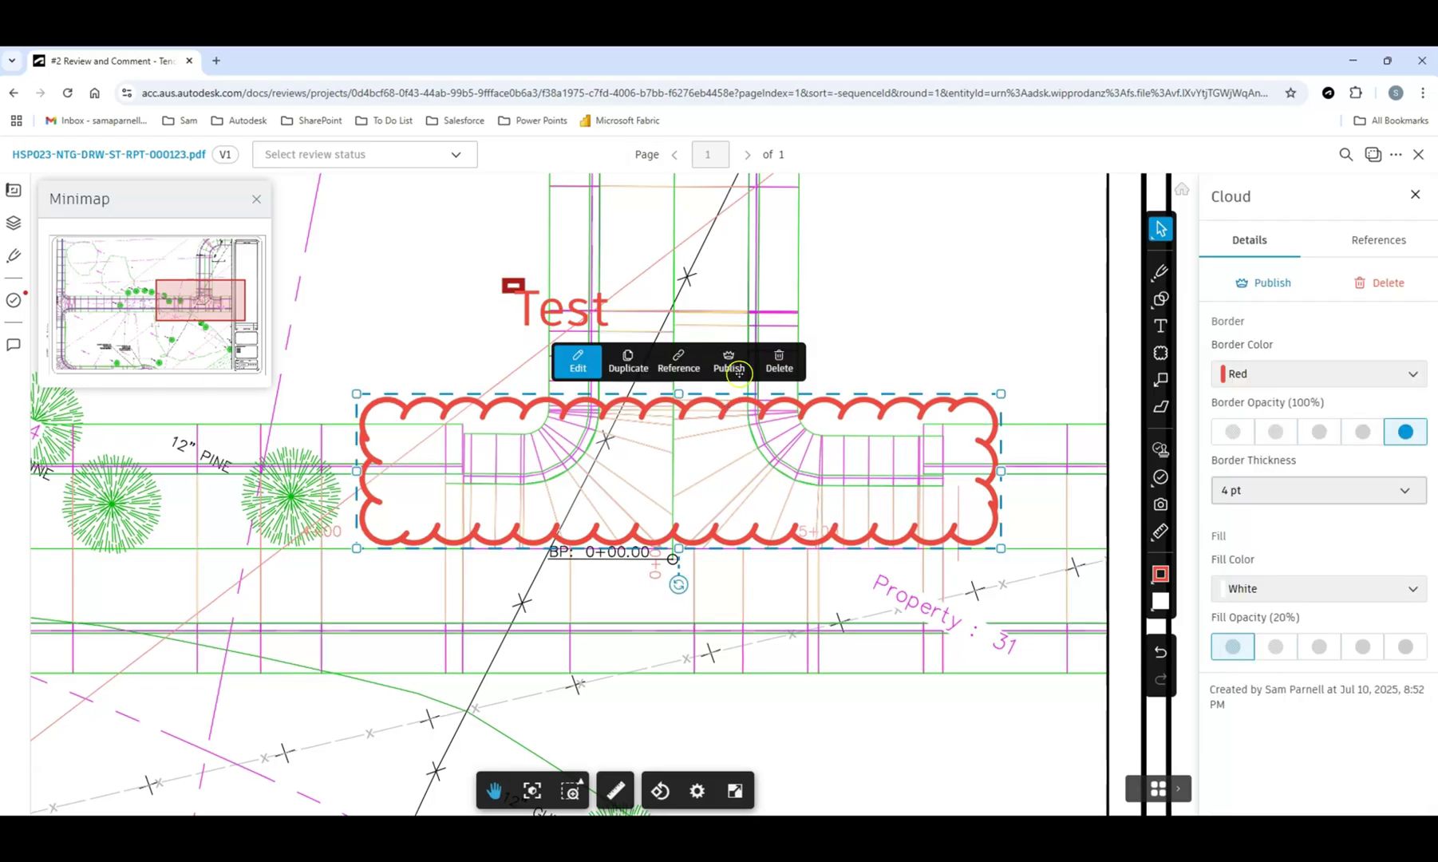
pyautogui.click(1418, 155)
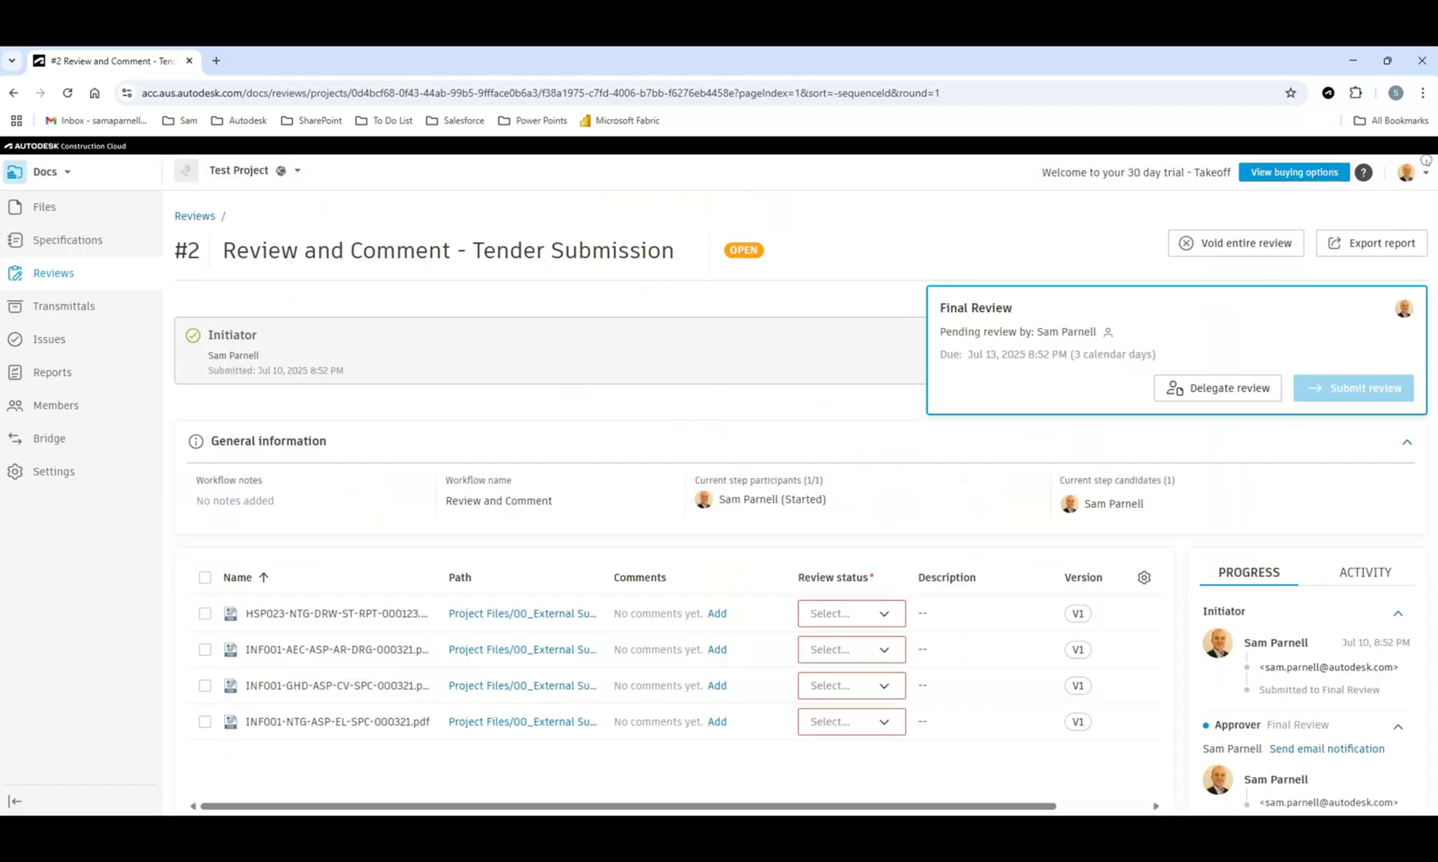
# - Set the review status of HSP023-NTG-DRW-ST-RPT-000123.pdf to Rejected and inspect the INF001-AEC-ASP-AR-DRG-000321.pdf drawing
pyautogui.click(877, 621)
pyautogui.click(844, 666)
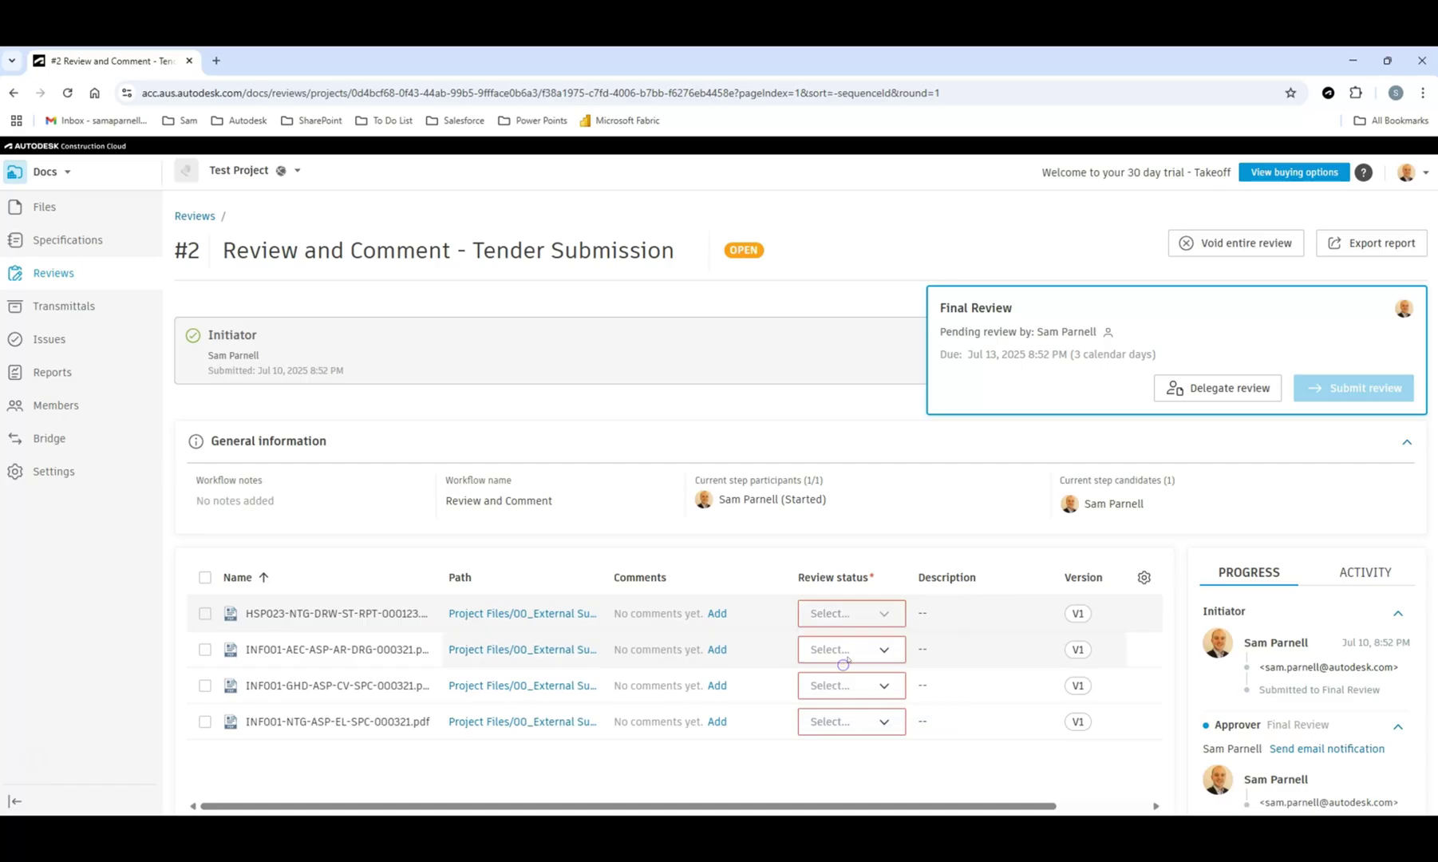
pyautogui.click(344, 650)
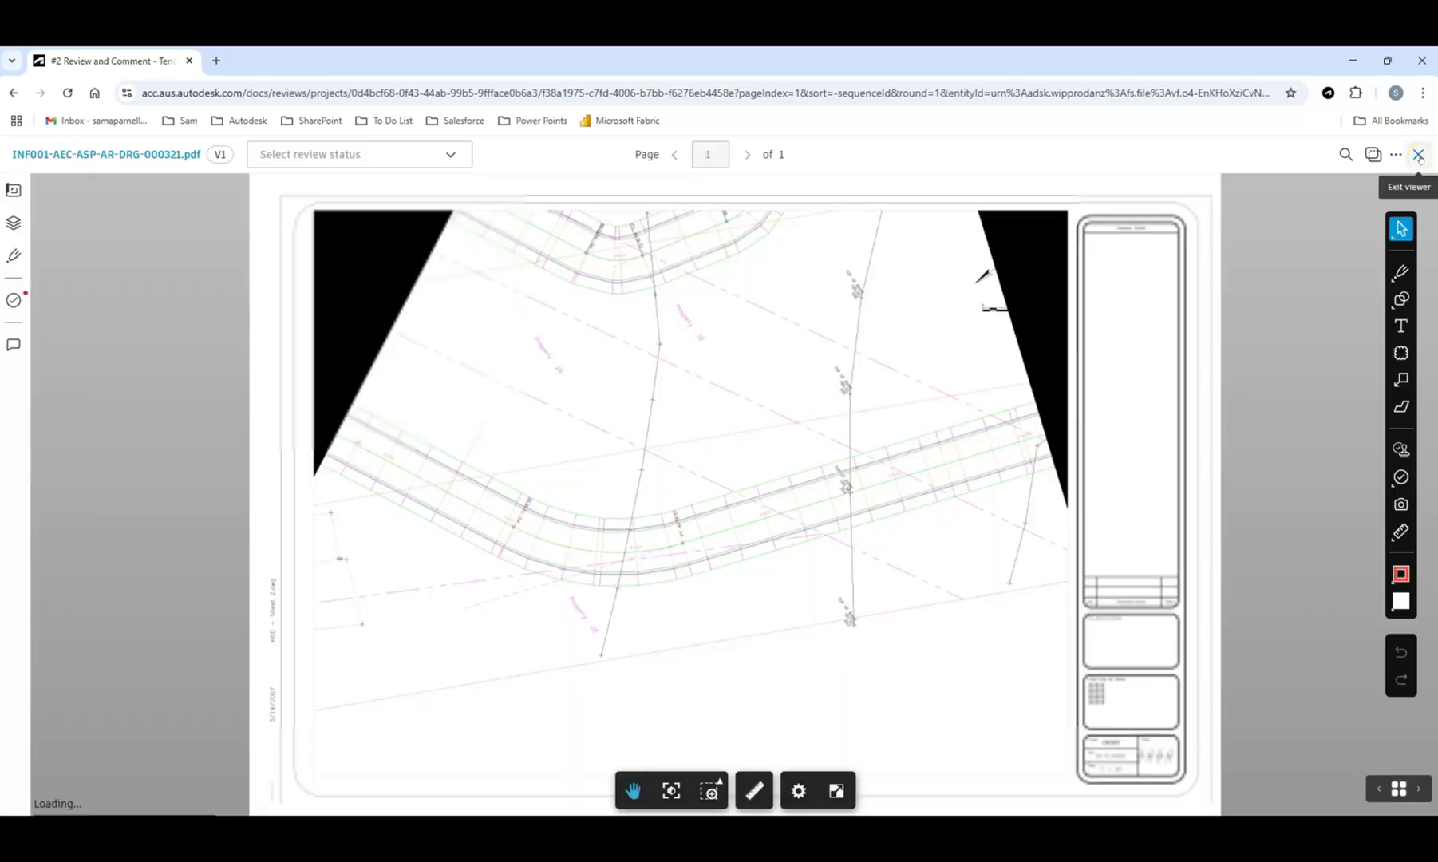
pyautogui.click(1419, 157)
# - Set the review status of the three INF001 files to Approved and submit the Final Review
pyautogui.click(874, 651)
pyautogui.click(850, 678)
pyautogui.click(870, 686)
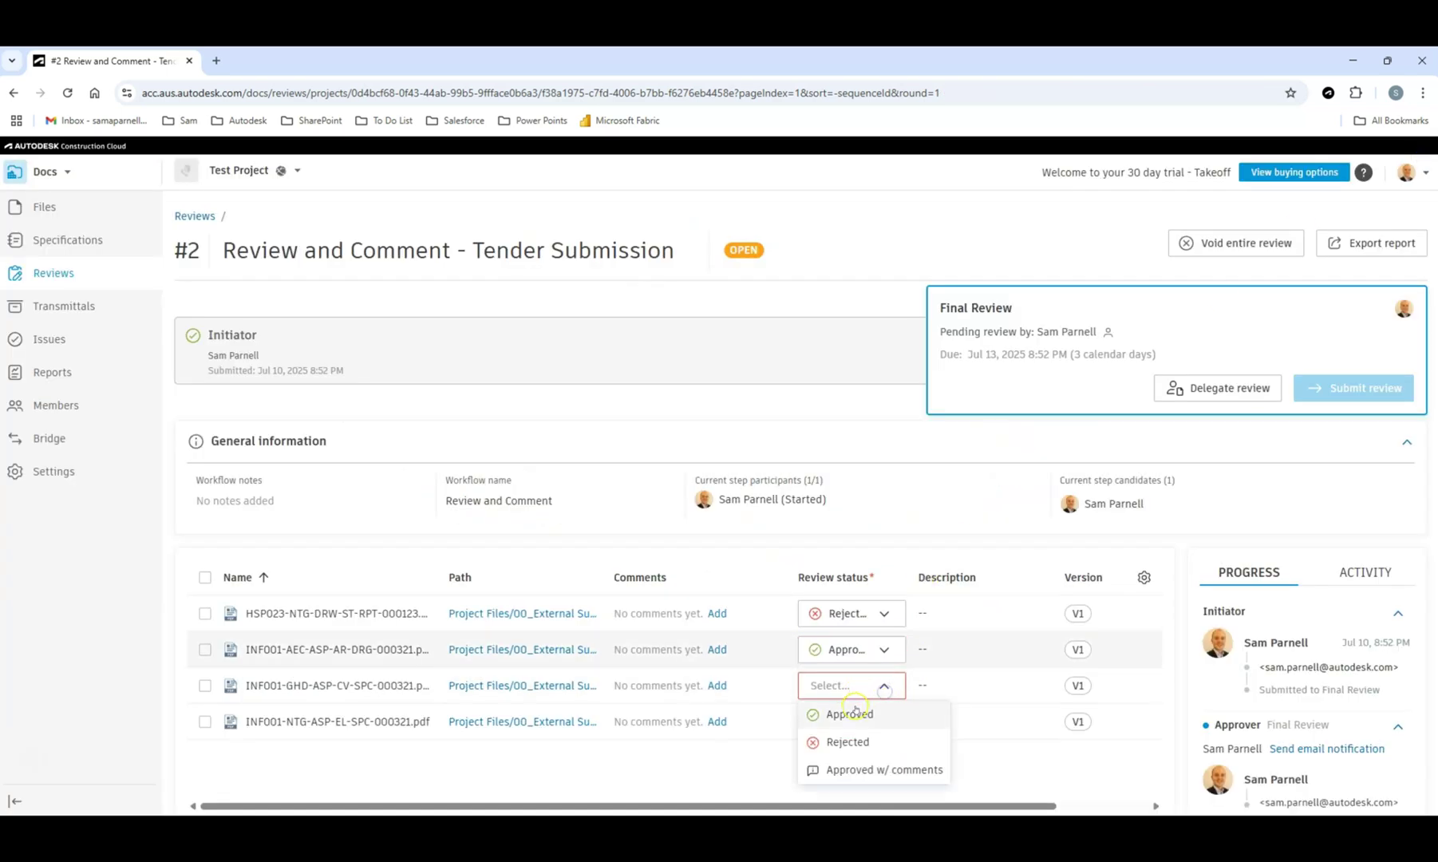
pyautogui.click(869, 687)
pyautogui.click(877, 723)
pyautogui.click(847, 636)
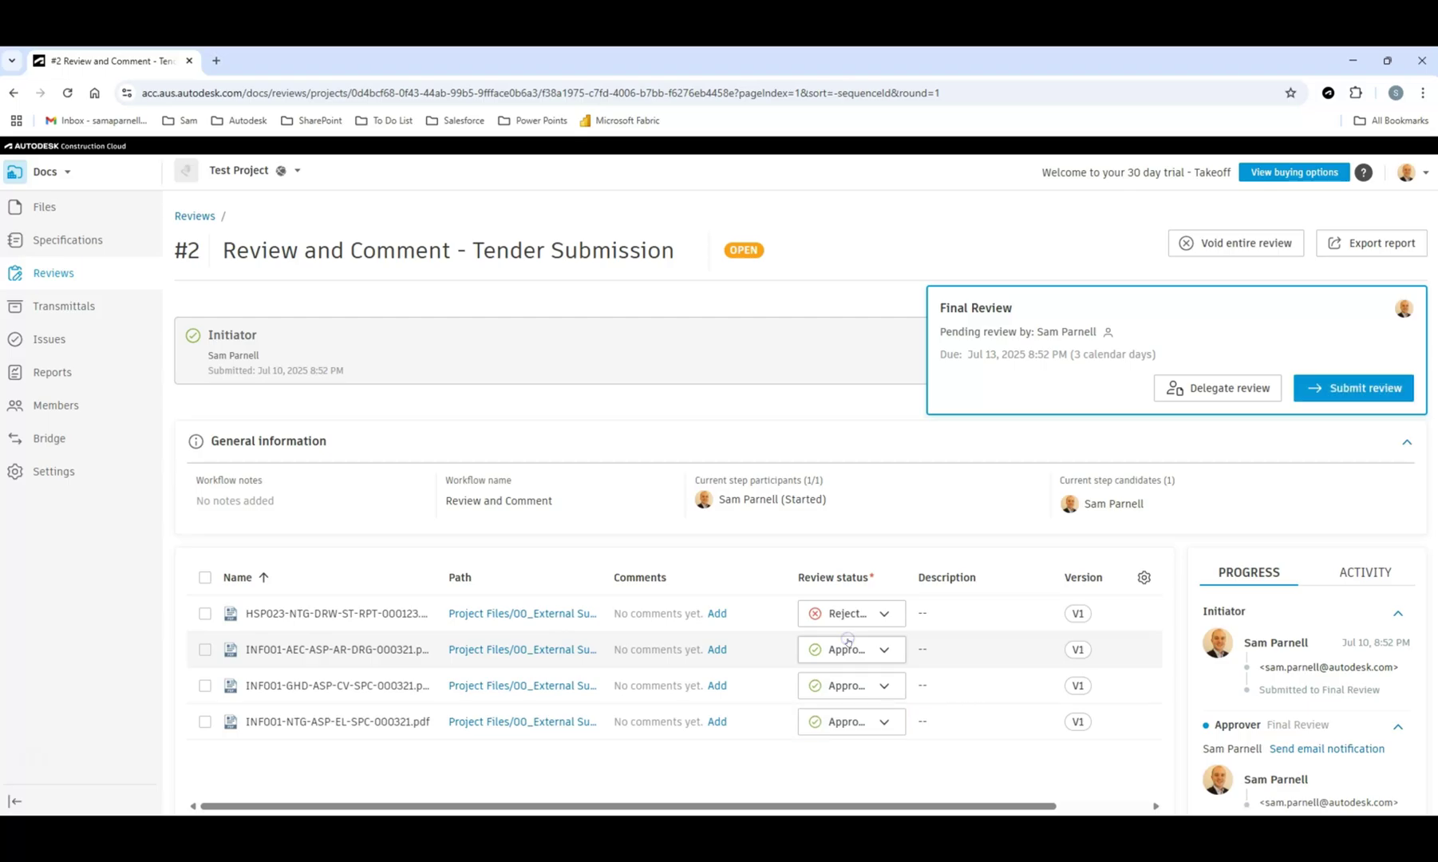
pyautogui.click(1299, 390)
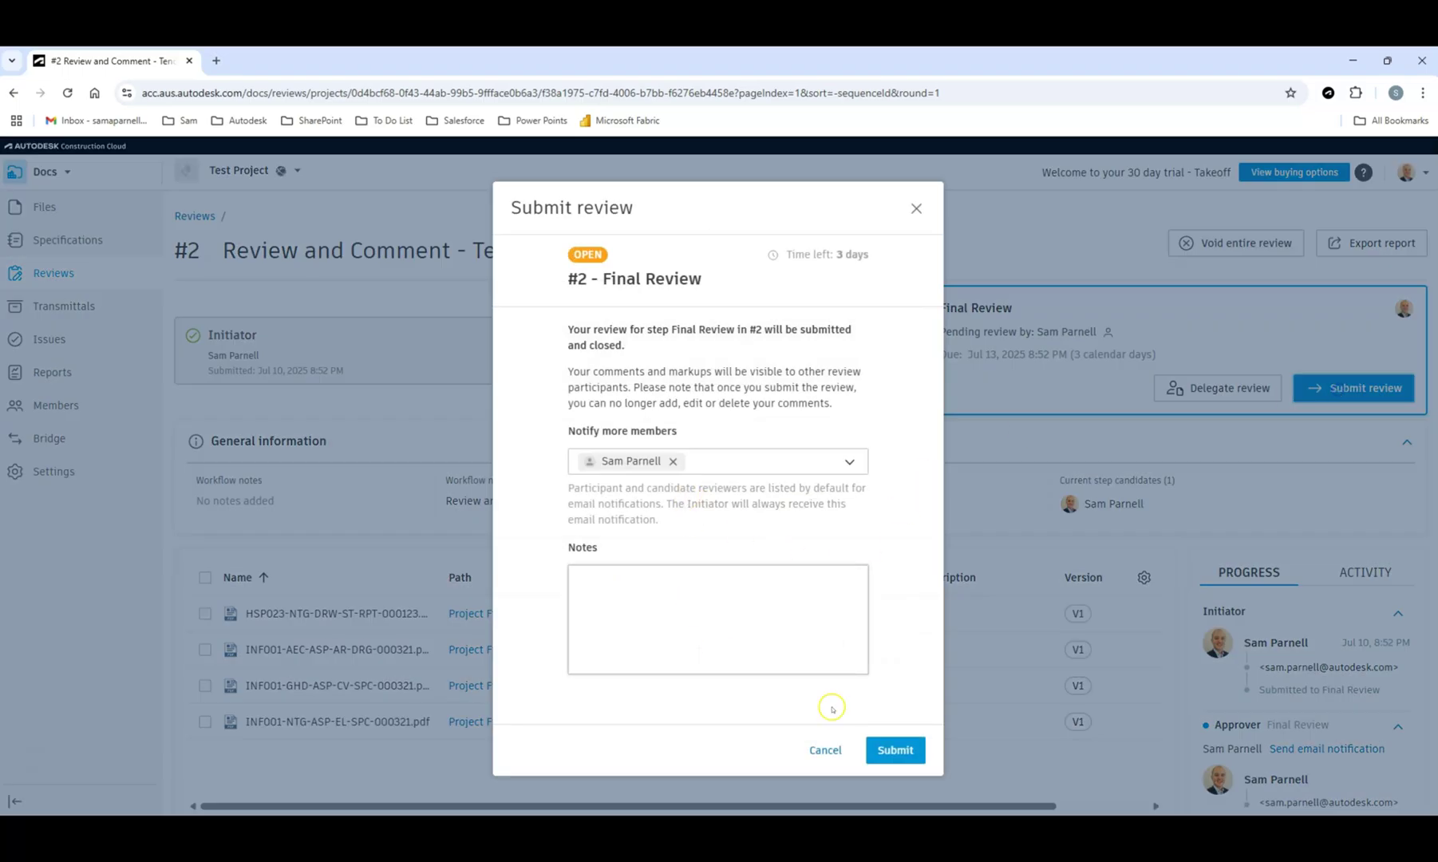
pyautogui.click(895, 749)
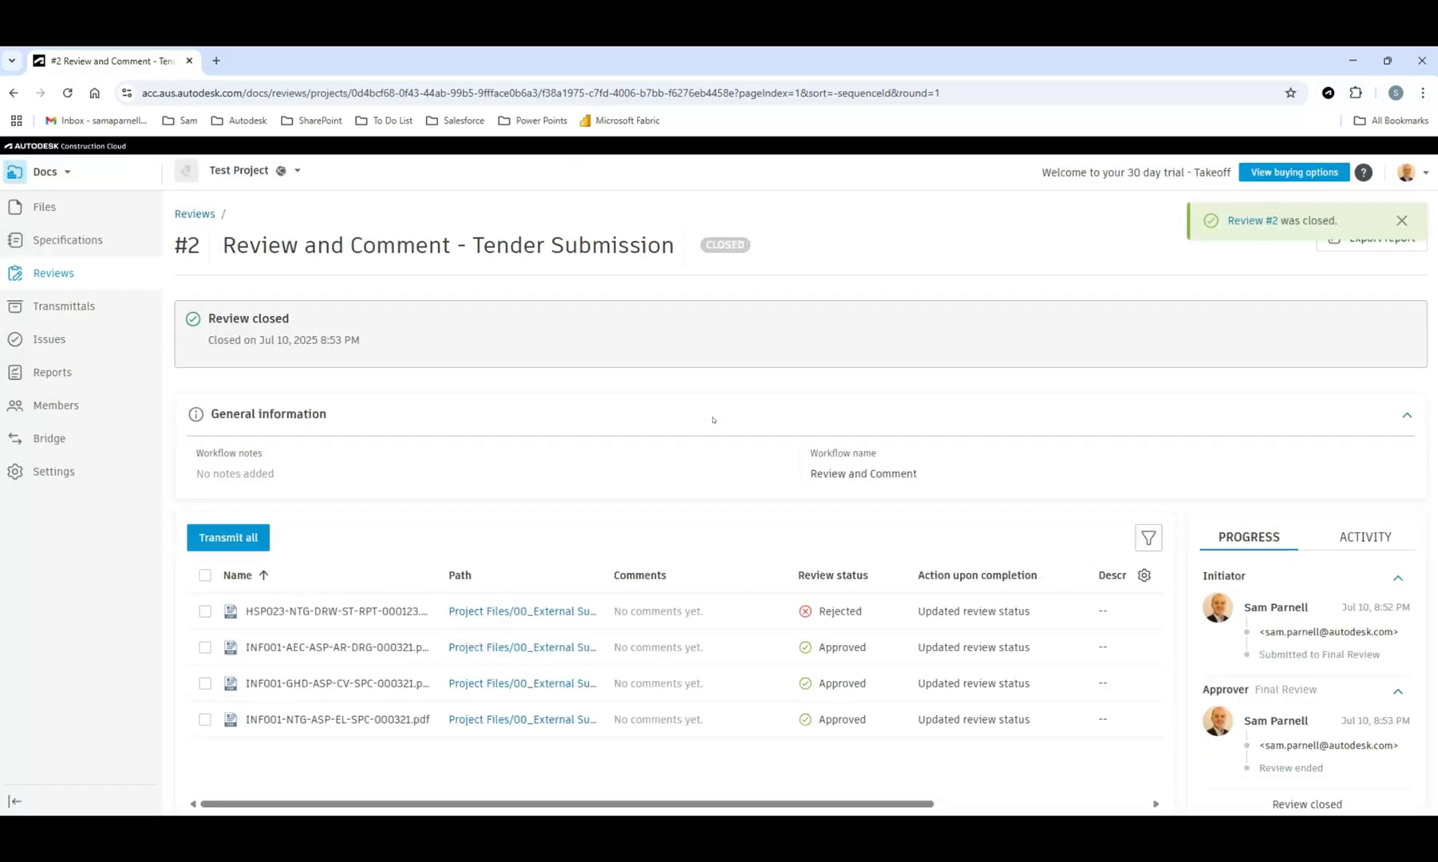
# - Return to the To Test Project folder and check the markups and review status of its files
pyautogui.click(46, 207)
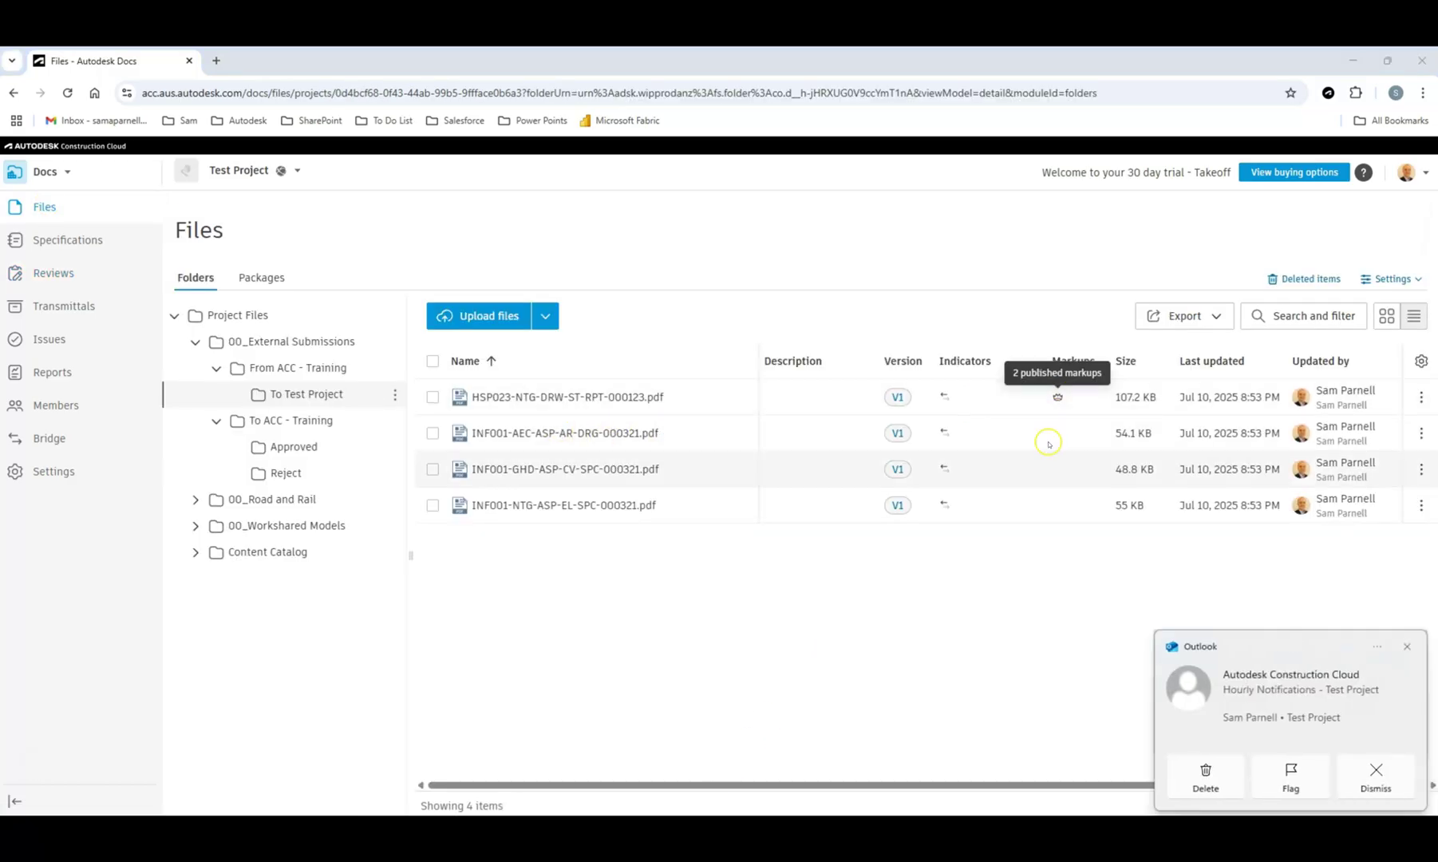
pyautogui.moveTo(950, 780); pyautogui.dragTo(1130, 781)
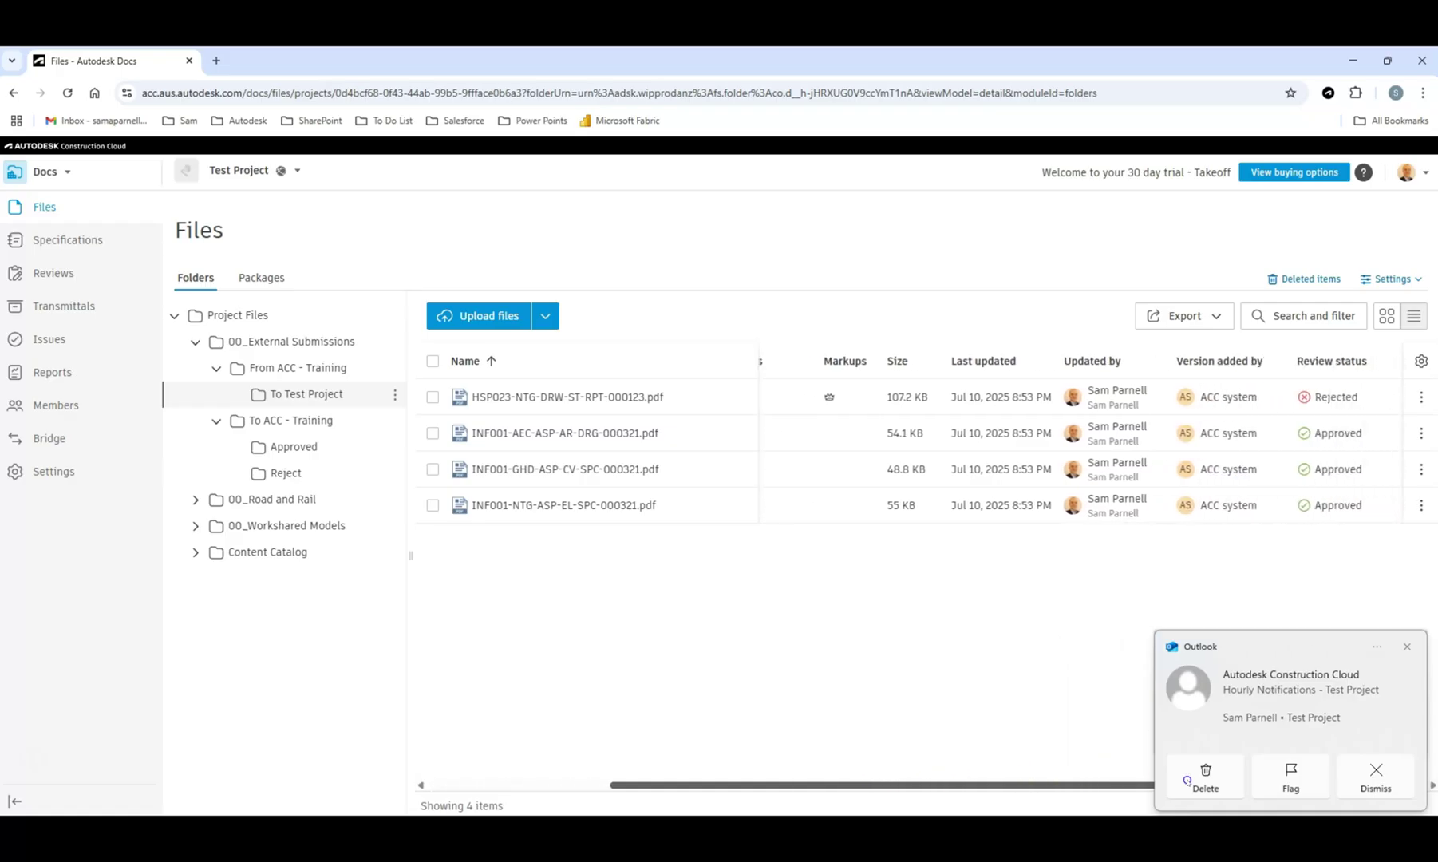
pyautogui.click(1407, 646)
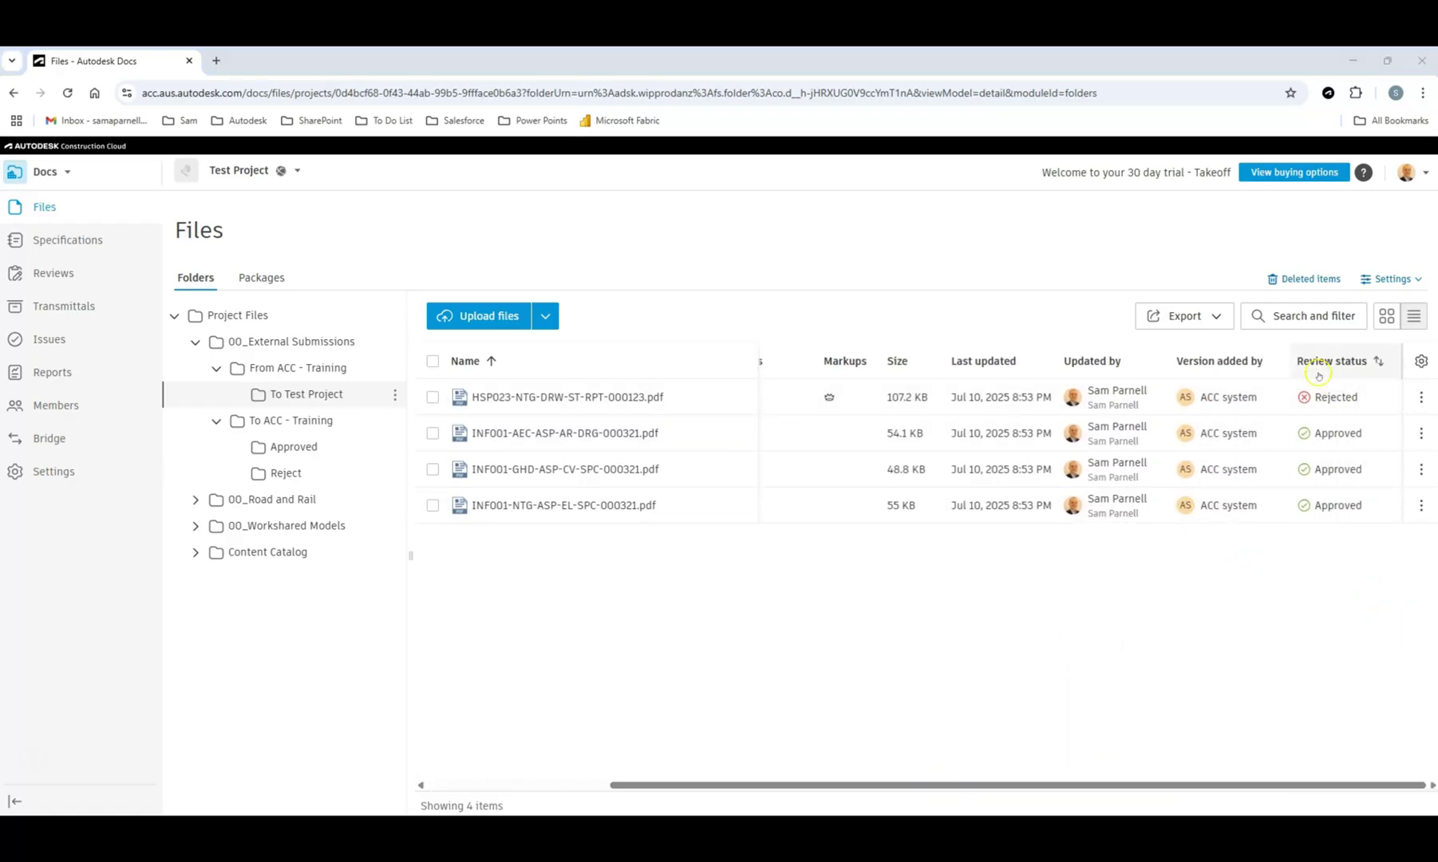
pyautogui.moveTo(1321, 396)
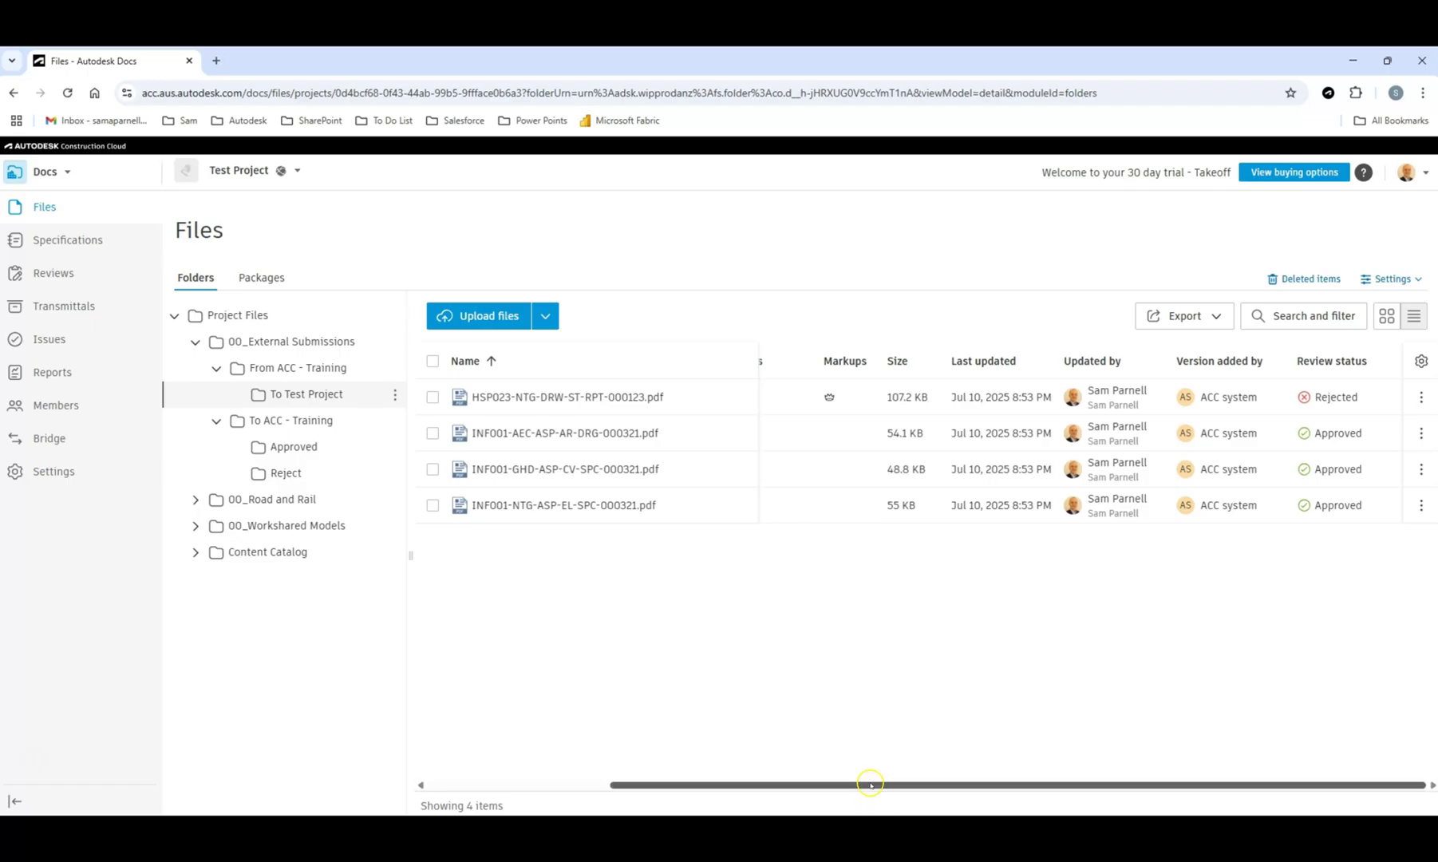
pyautogui.moveTo(867, 787); pyautogui.dragTo(377, 784)
# - Move HSP023-NTG-DRW-ST-RPT-000123.pdf to the Reject folder under To ACC - Training
pyautogui.click(433, 396)
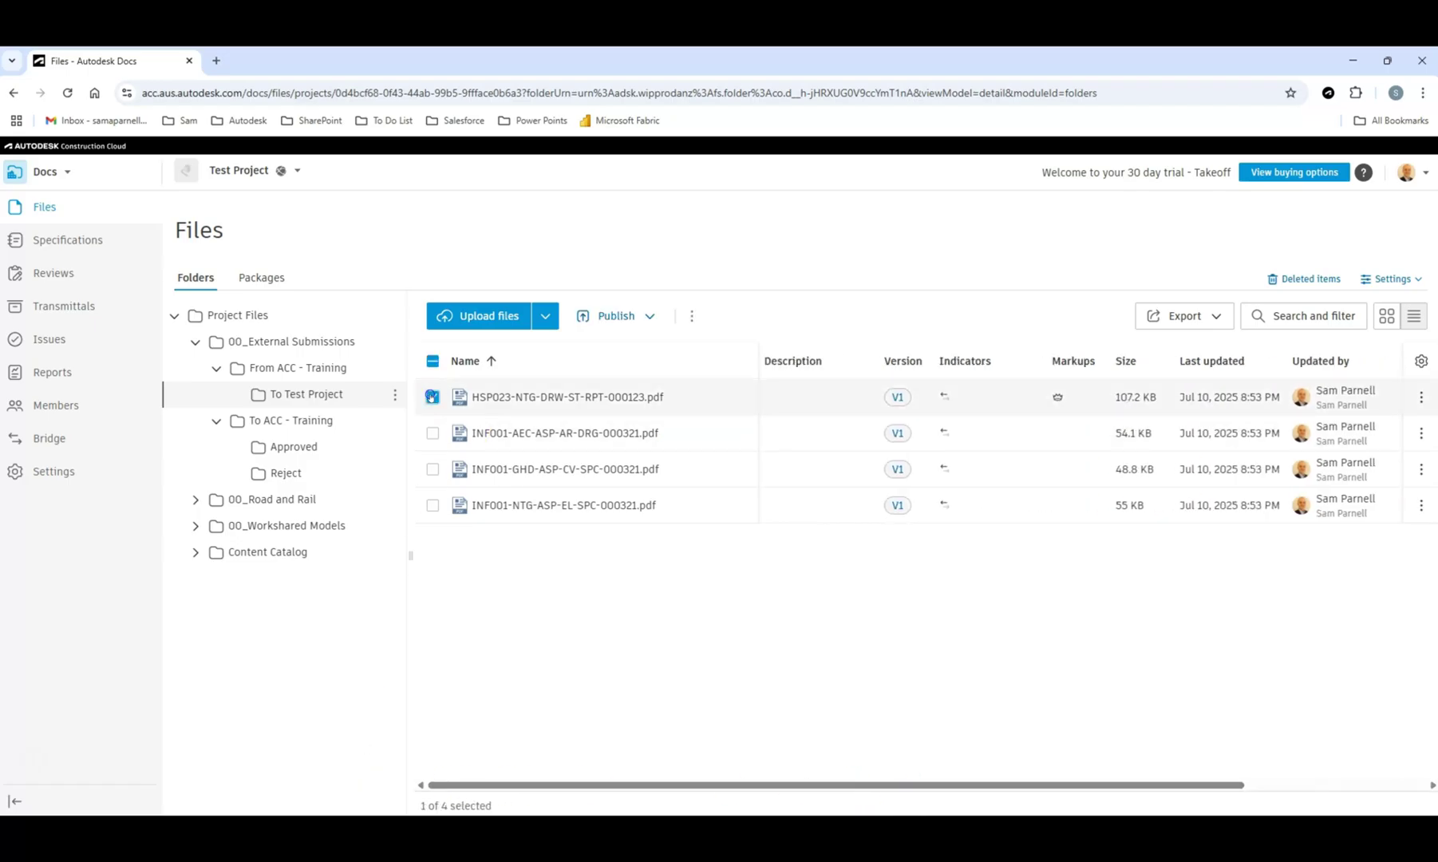
pyautogui.click(691, 316)
pyautogui.click(729, 372)
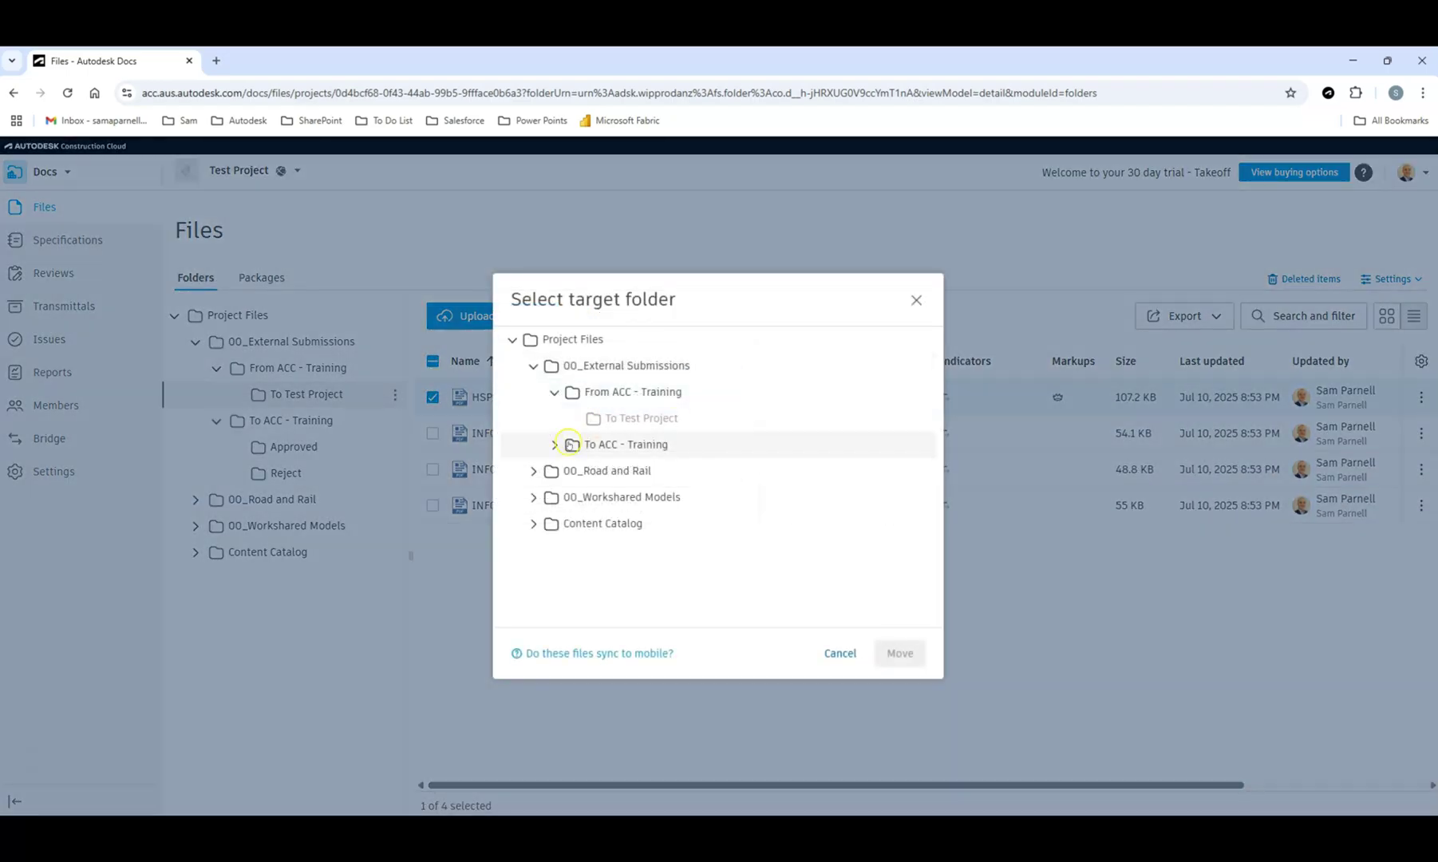
pyautogui.click(568, 444)
pyautogui.click(551, 445)
pyautogui.click(612, 498)
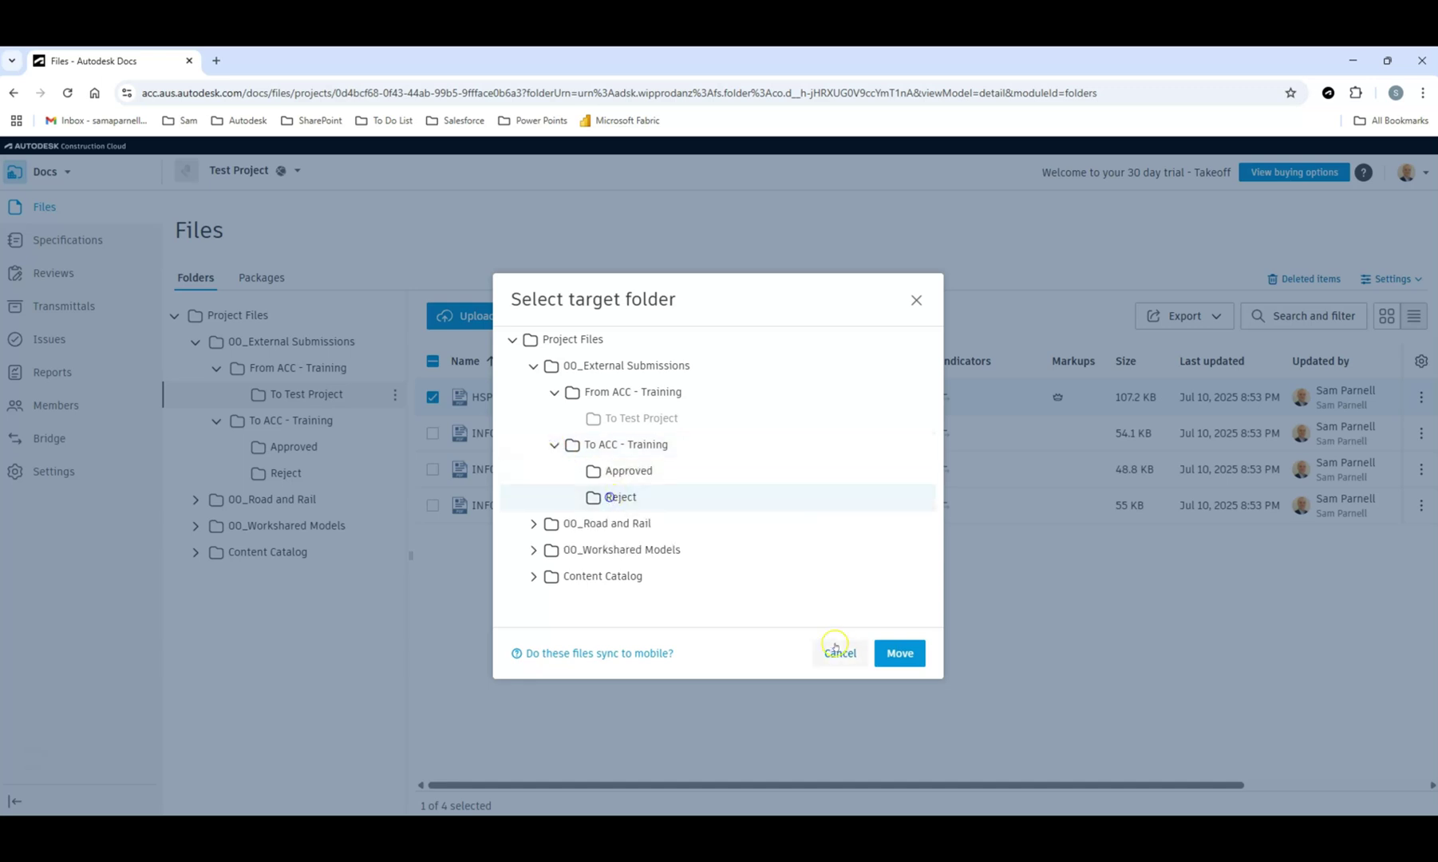
pyautogui.click(899, 653)
# - Move the three INF001 files from To Test Project to the Approved folder under To ACC - Training
pyautogui.click(433, 396)
pyautogui.click(432, 432)
pyautogui.click(433, 469)
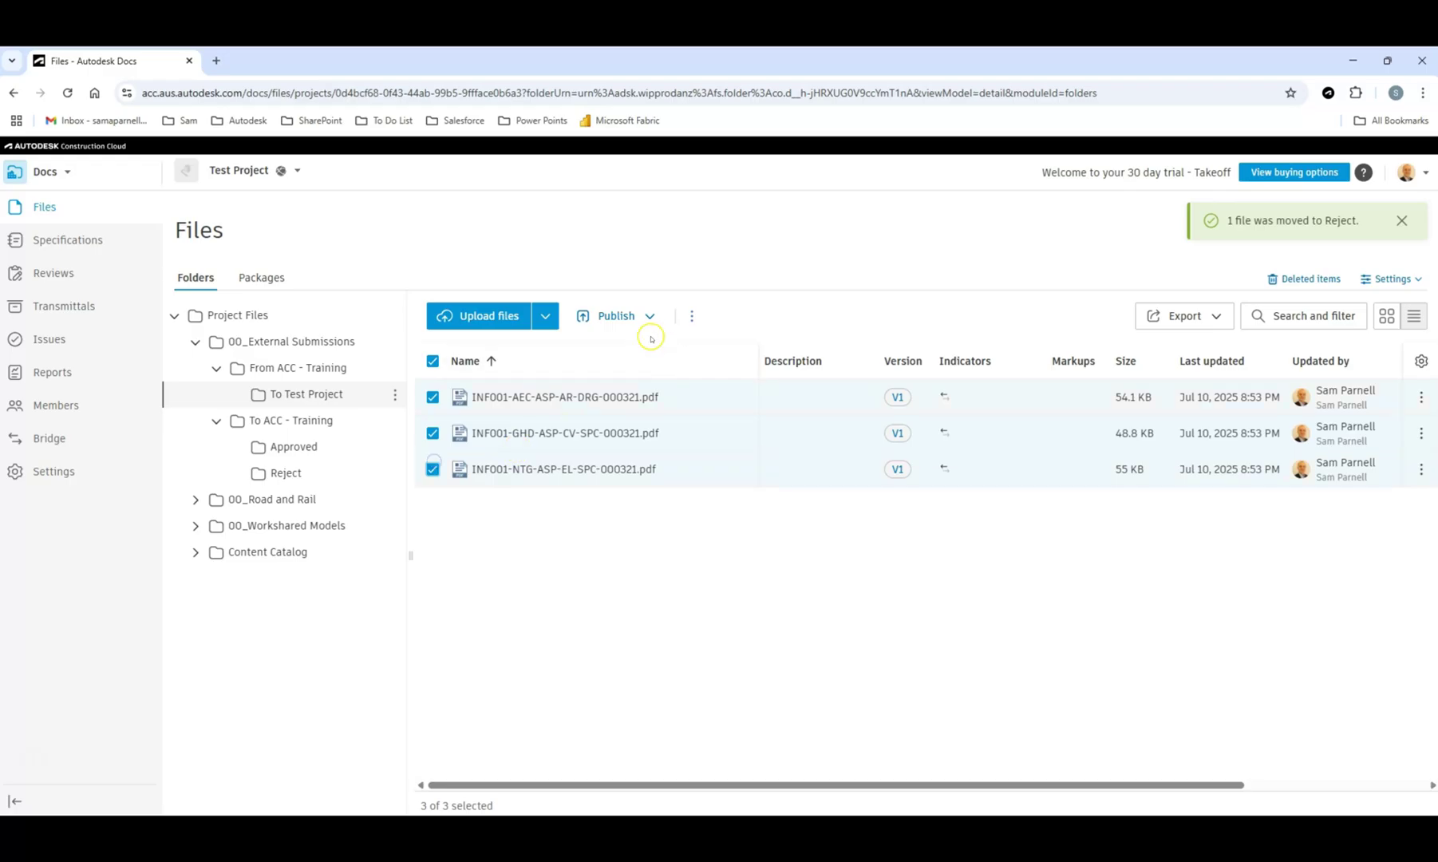
pyautogui.click(692, 316)
pyautogui.click(730, 343)
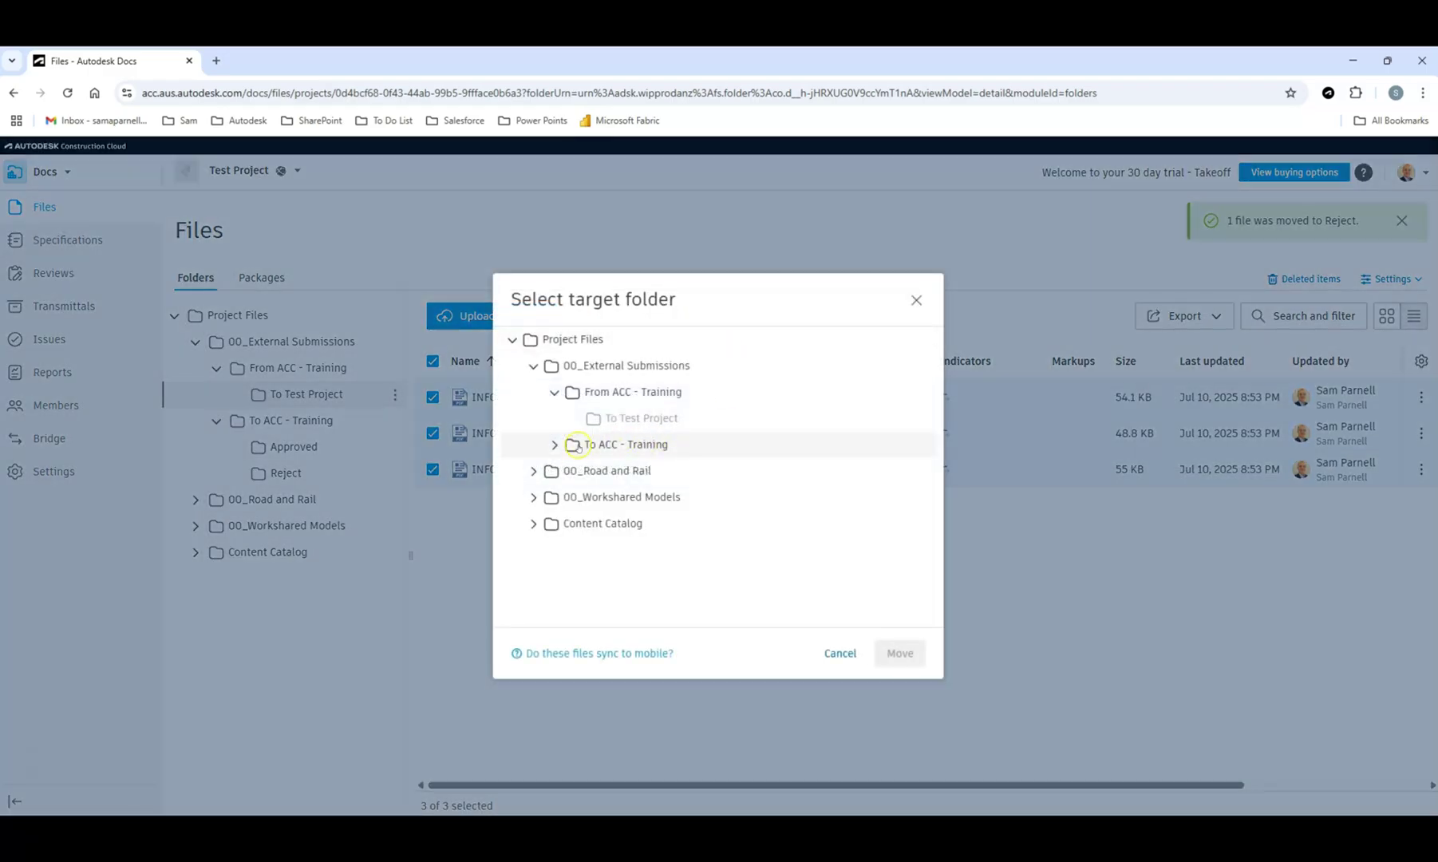
pyautogui.click(552, 447)
pyautogui.click(607, 471)
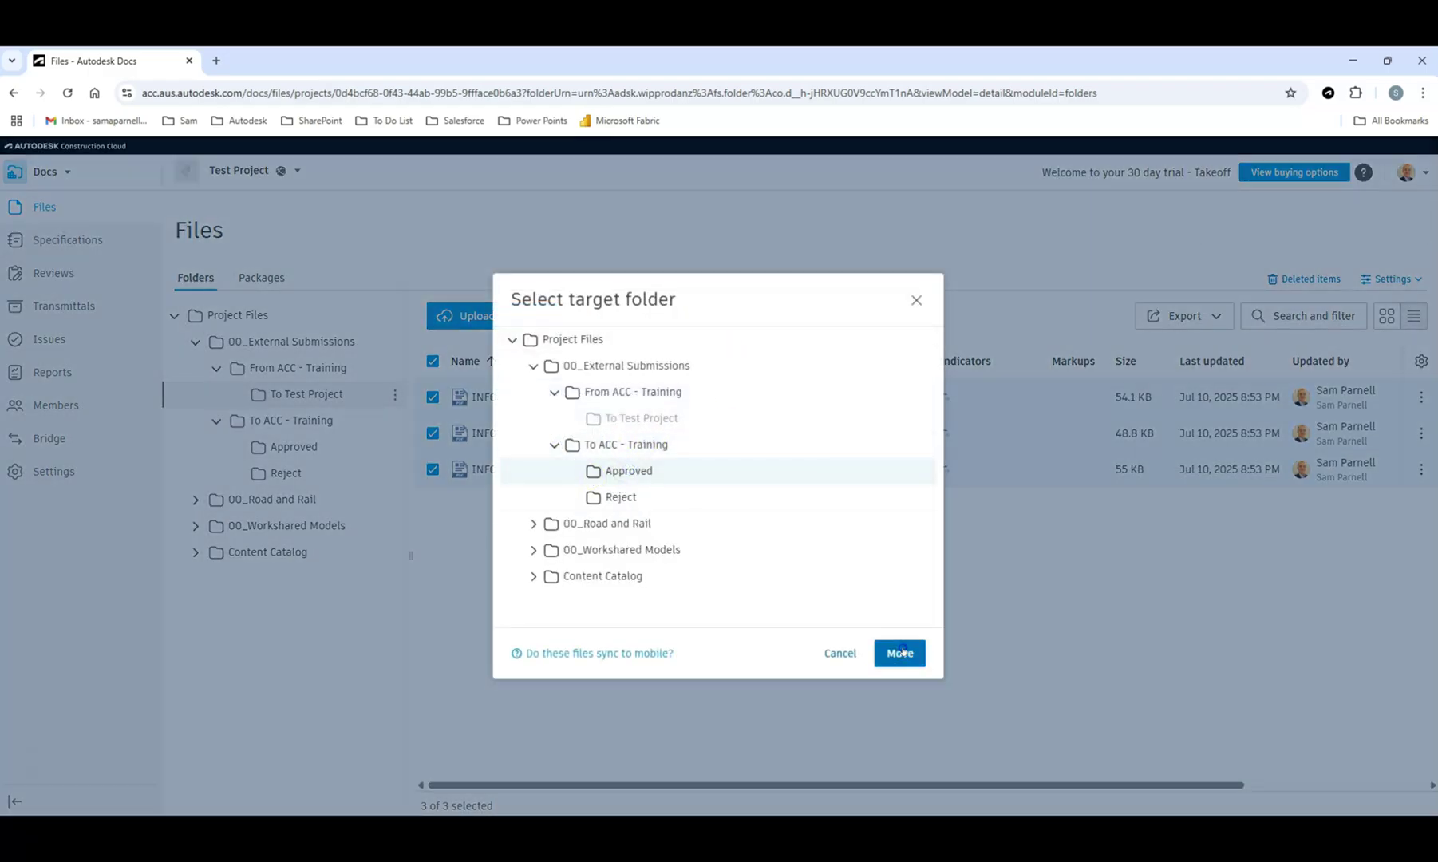
pyautogui.click(900, 653)
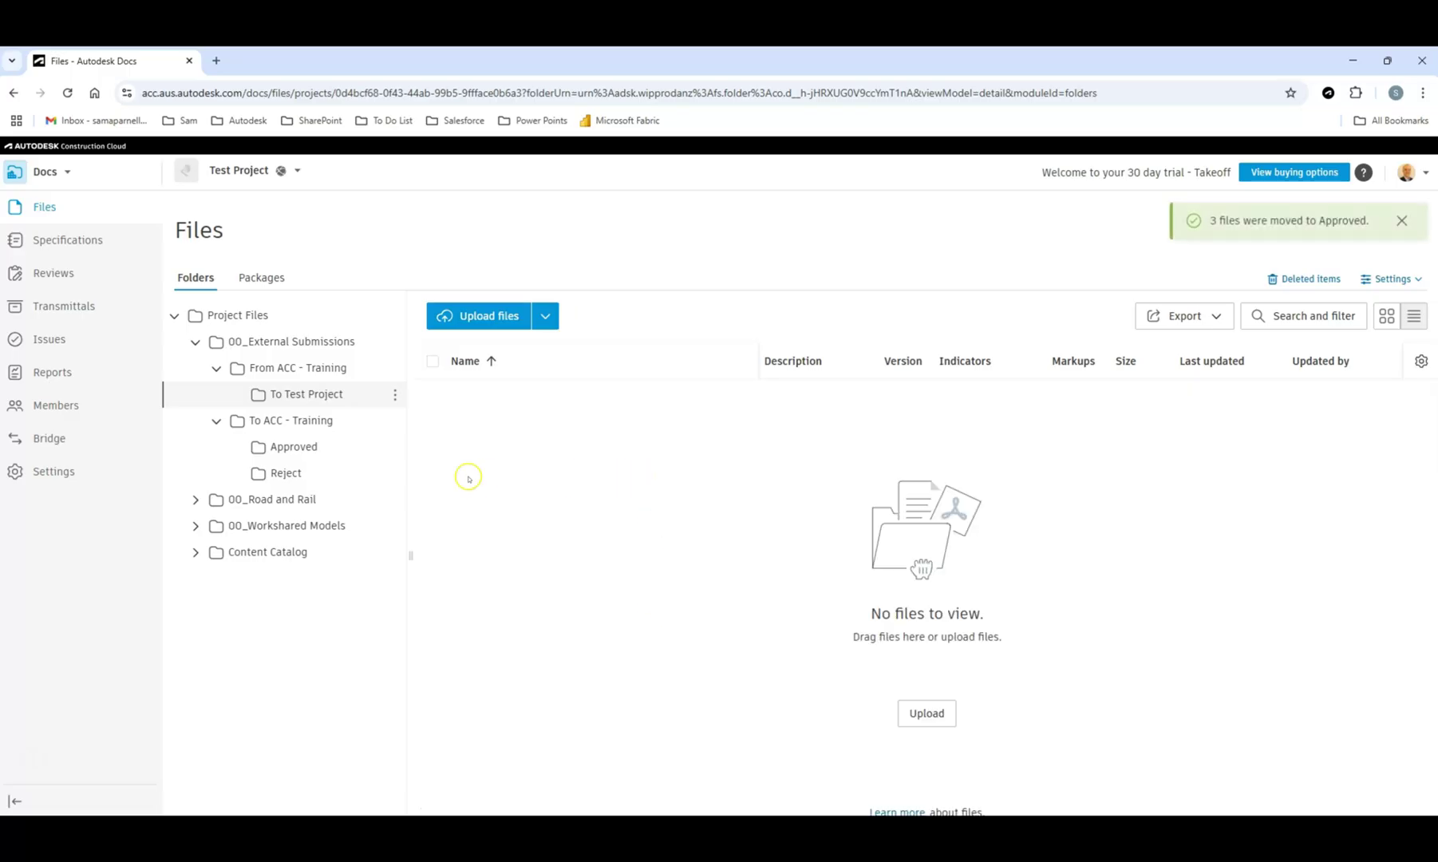
# - Check the contents of the Approved and Reject folders under To ACC - Training in Test Project
pyautogui.click(303, 446)
pyautogui.moveTo(961, 785); pyautogui.dragTo(369, 491)
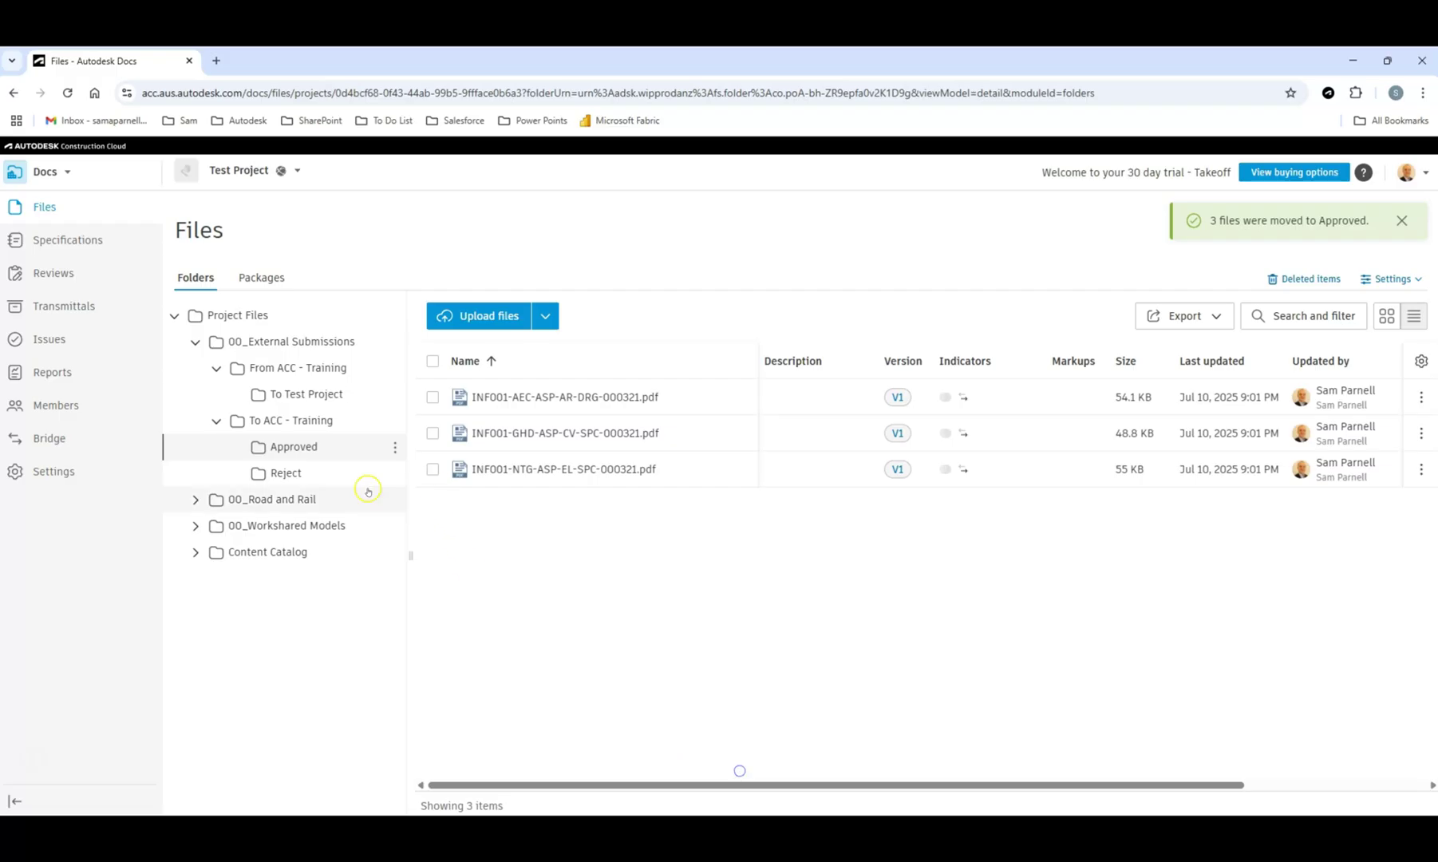
pyautogui.click(286, 473)
pyautogui.moveTo(722, 785); pyautogui.dragTo(561, 741)
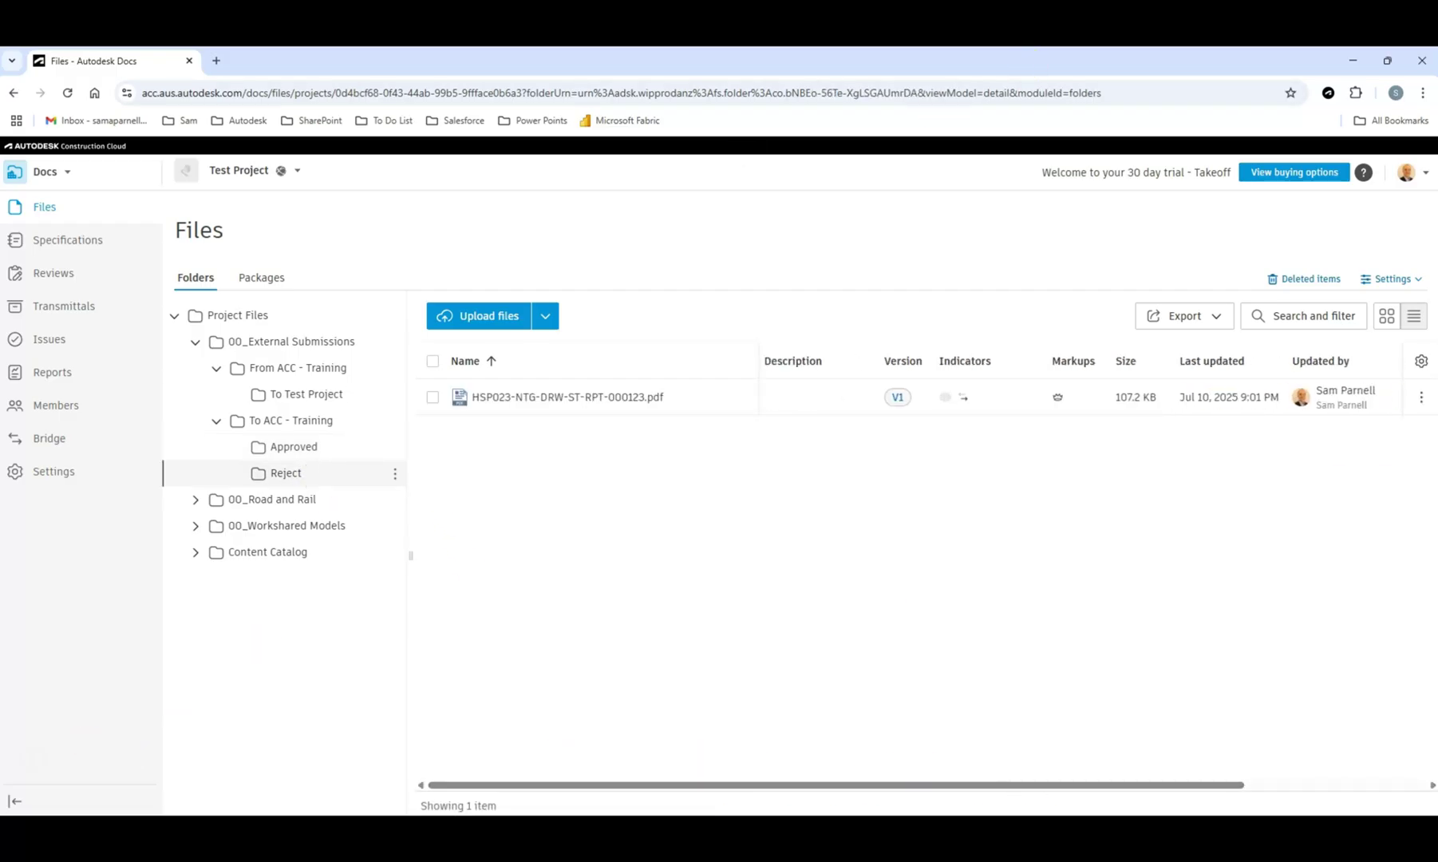
# - Switch to the ACC - Training Docs project and check the synced Approved and Reject folders under From Test Project
pyautogui.click(257, 170)
pyautogui.scroll(-3, 253, 361)
pyautogui.scroll(3, 254, 363)
pyautogui.click(255, 411)
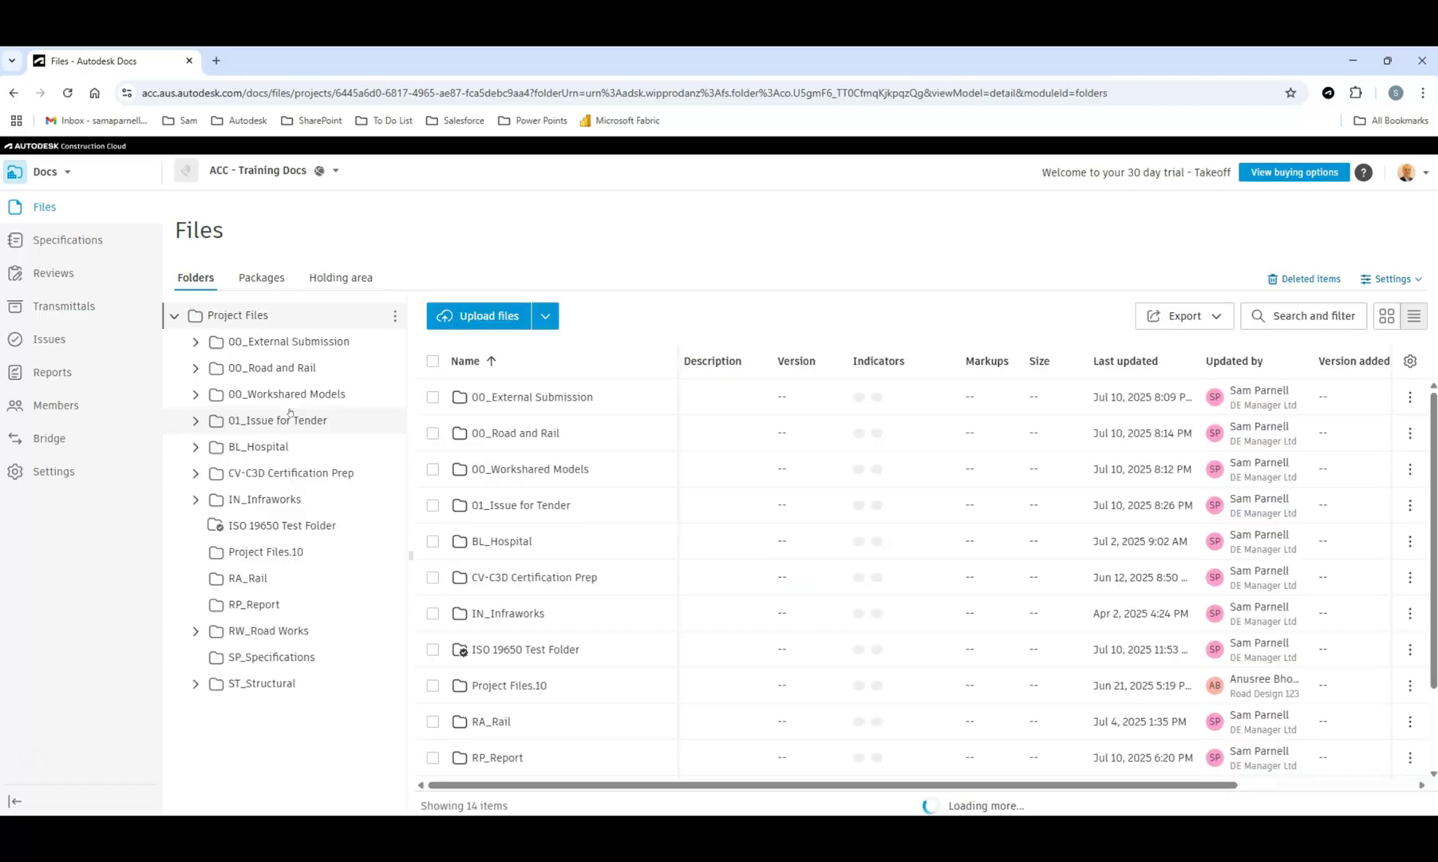
pyautogui.click(195, 342)
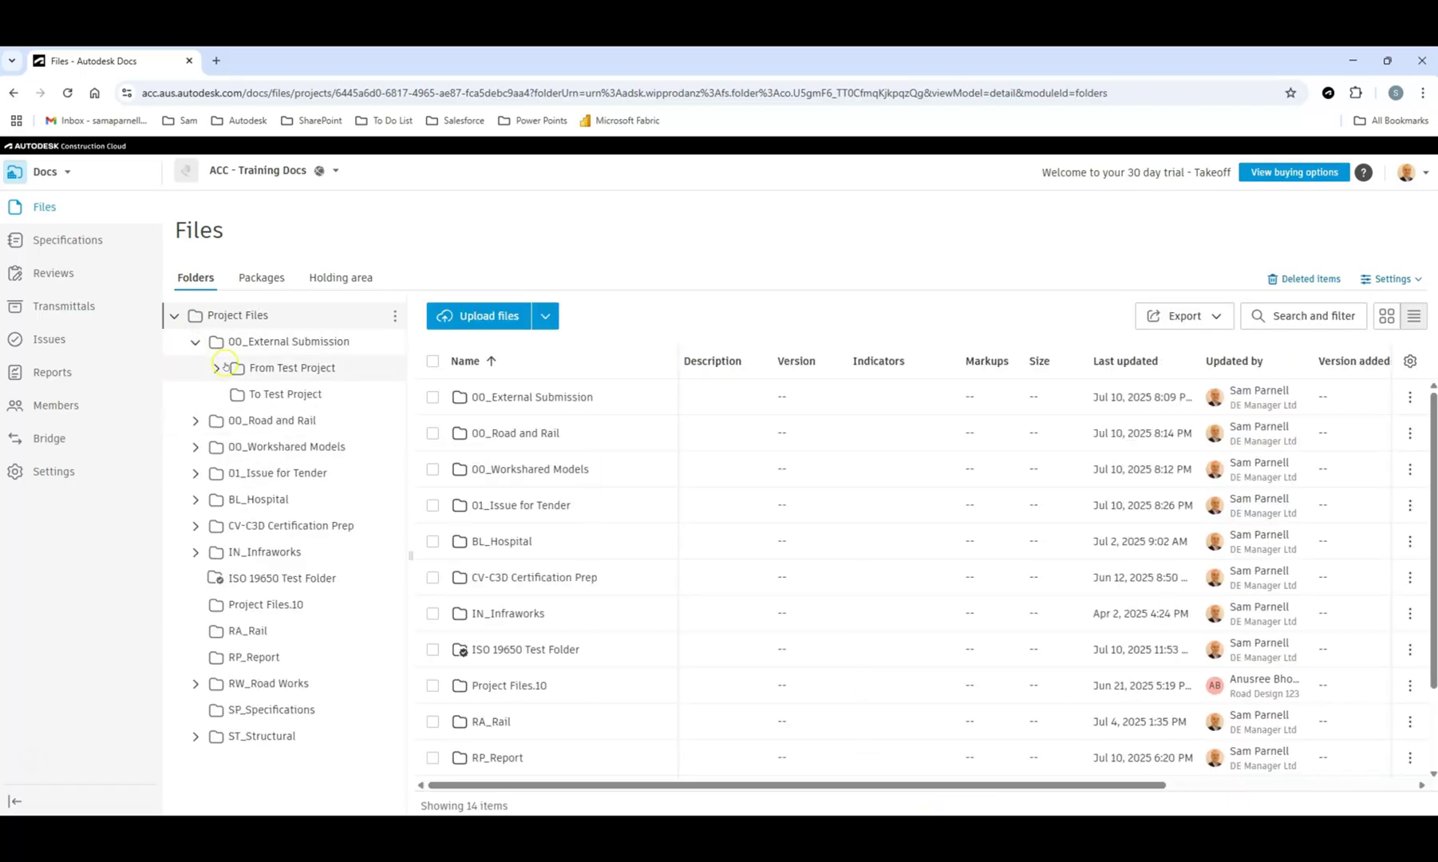
pyautogui.click(218, 367)
pyautogui.click(276, 396)
pyautogui.click(315, 420)
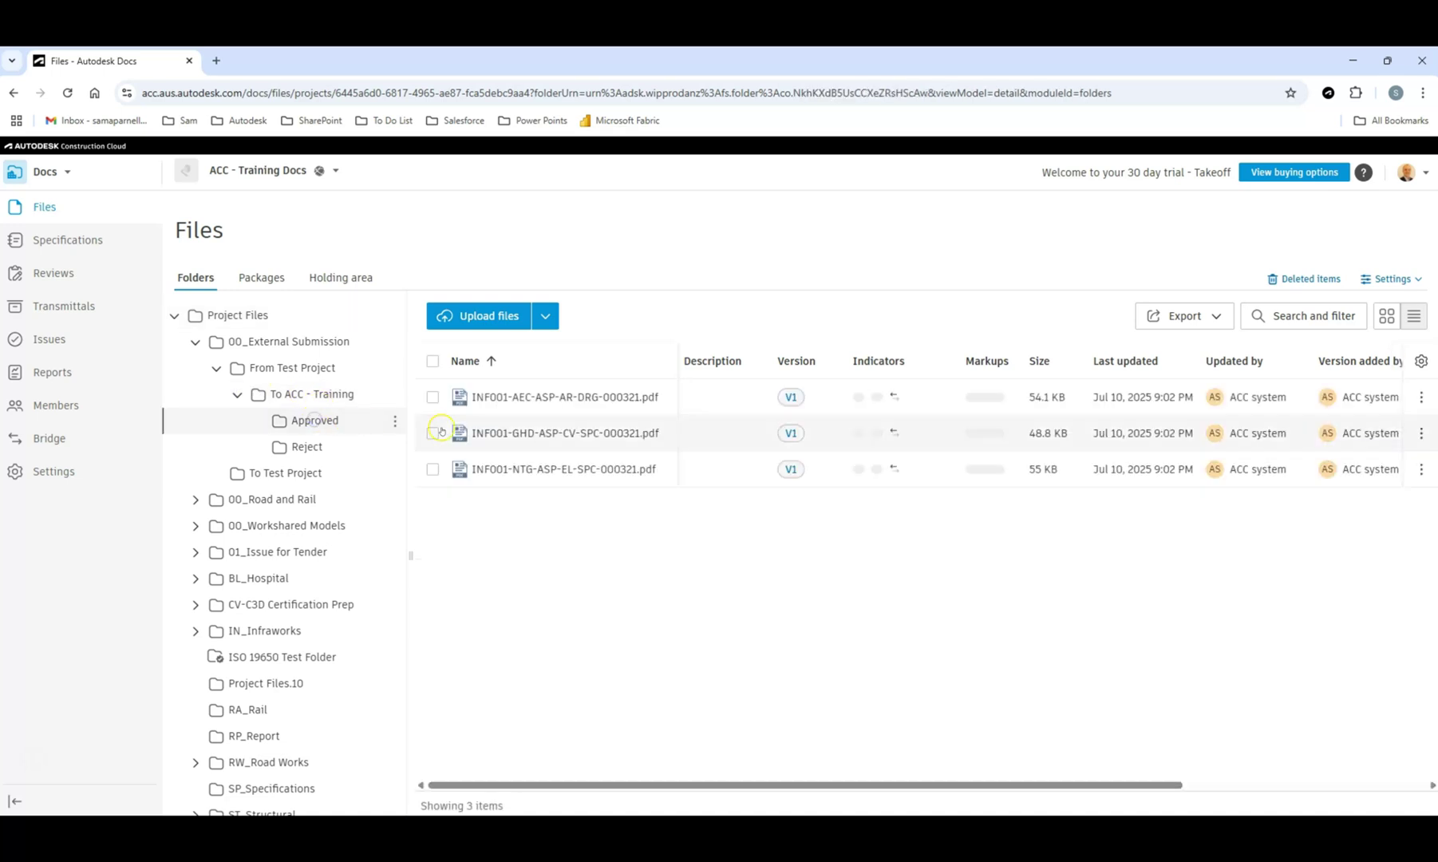
pyautogui.click(304, 448)
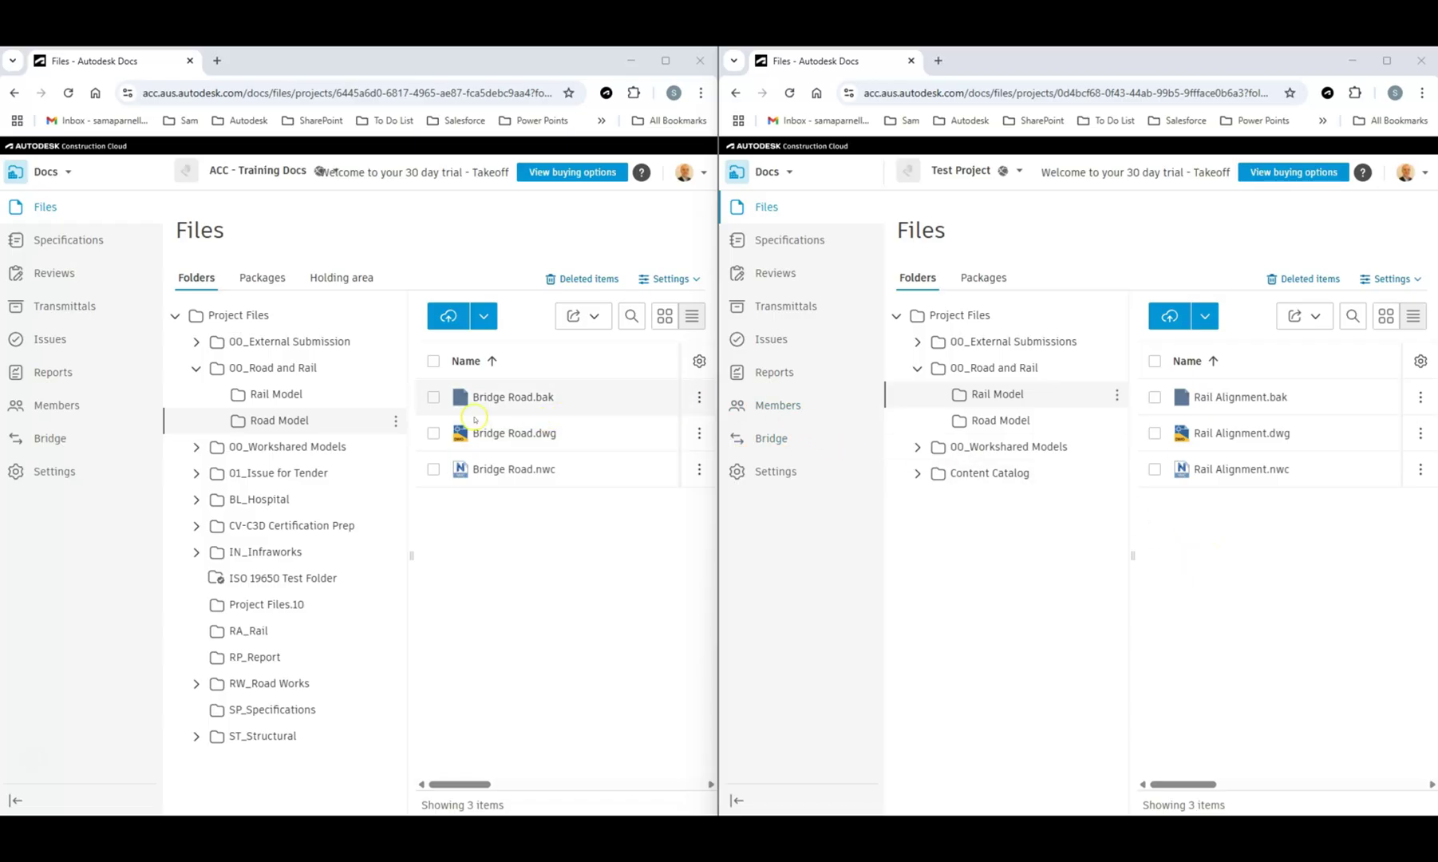
# - Compare the Rail Model and Road Model folders of ACC - Training Docs with Test Project's Rail Model files
pyautogui.click(272, 394)
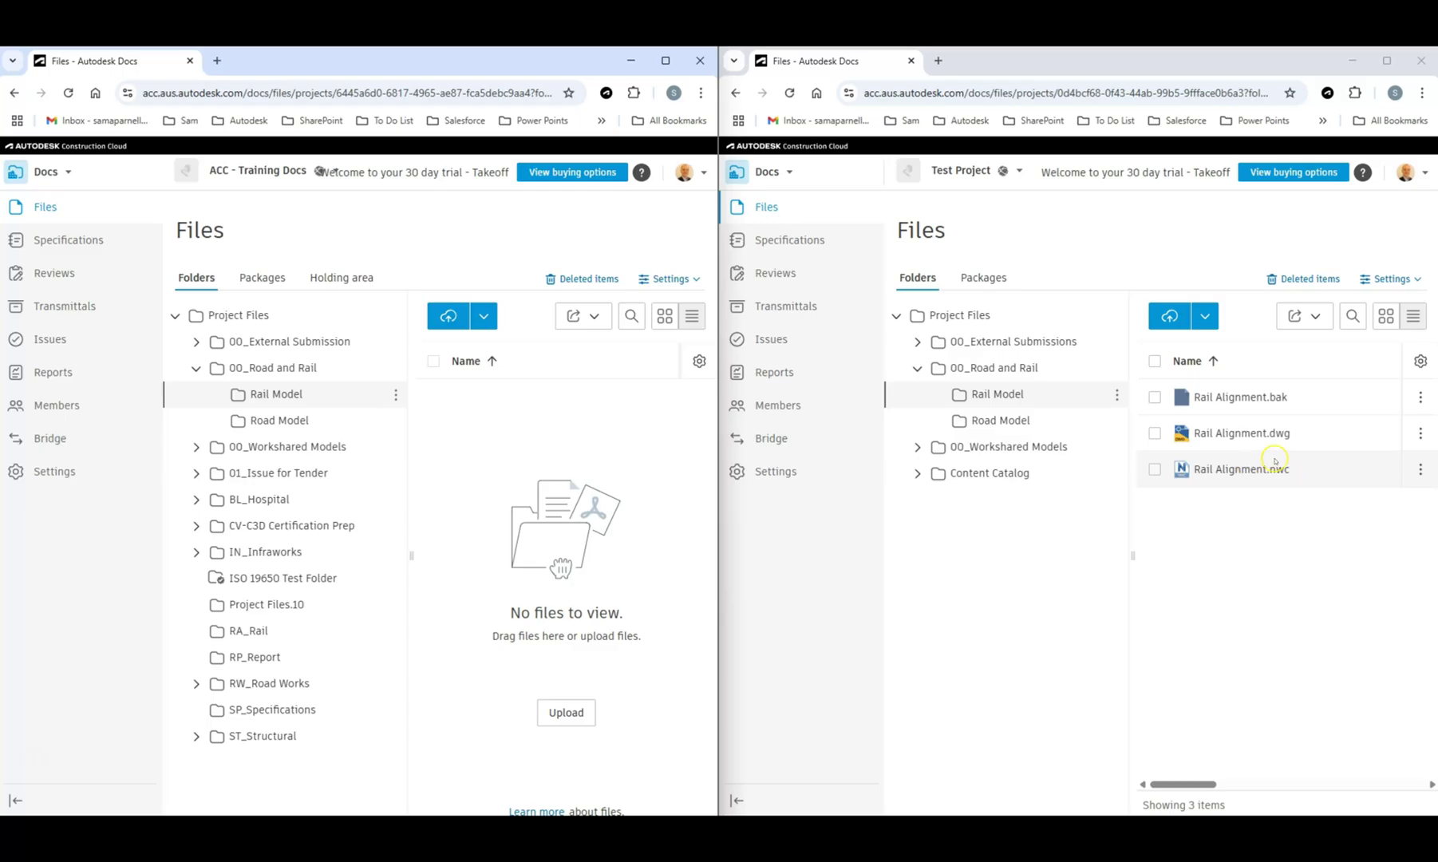
pyautogui.click(267, 417)
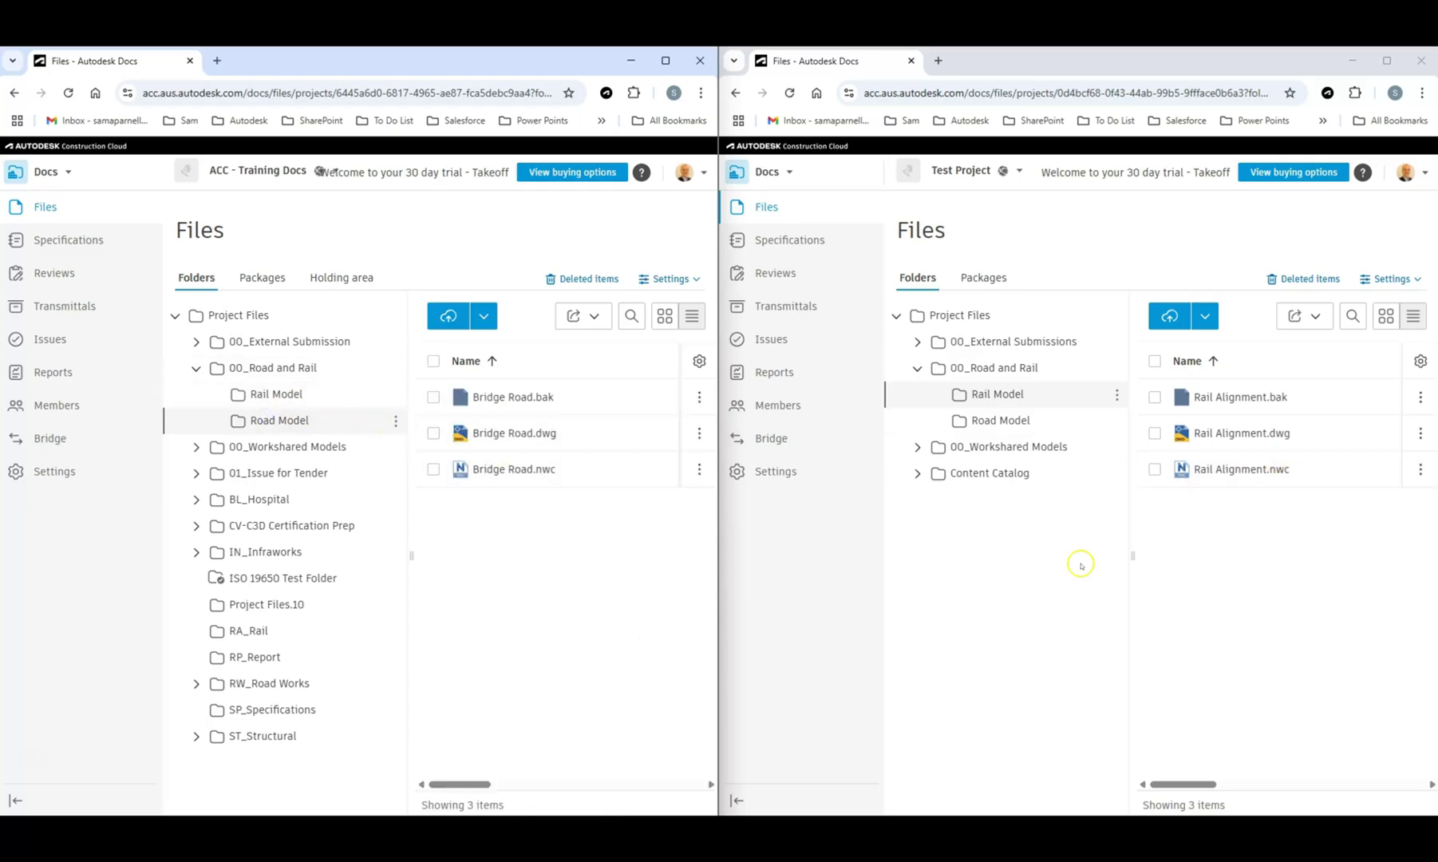
pyautogui.click(1257, 447)
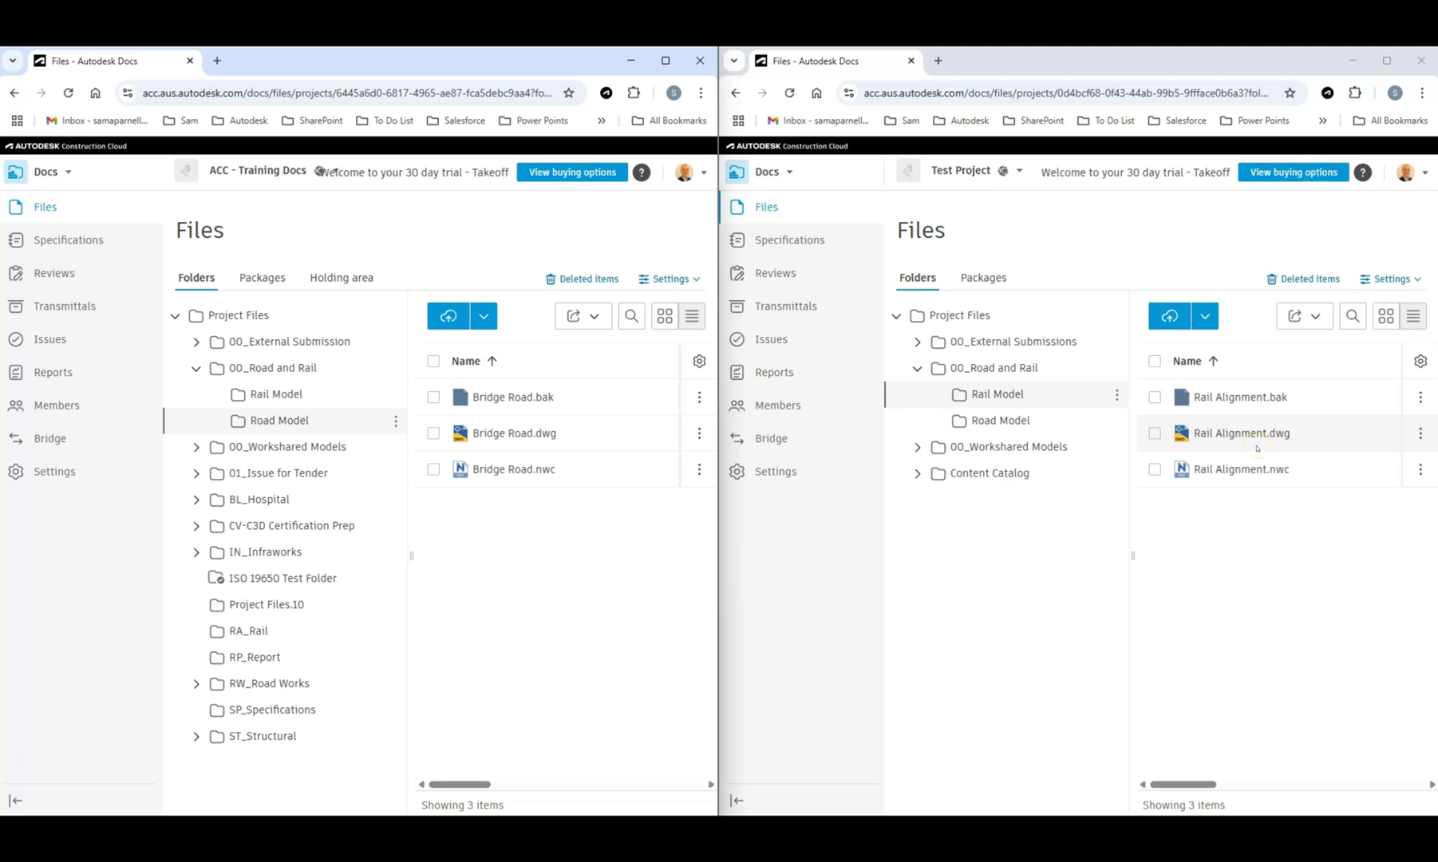
# - Start sharing Test Project's Rail Model folder with another project, with automatic syncing, subfolders excluded and the title "Rail Model Share"
pyautogui.click(1117, 396)
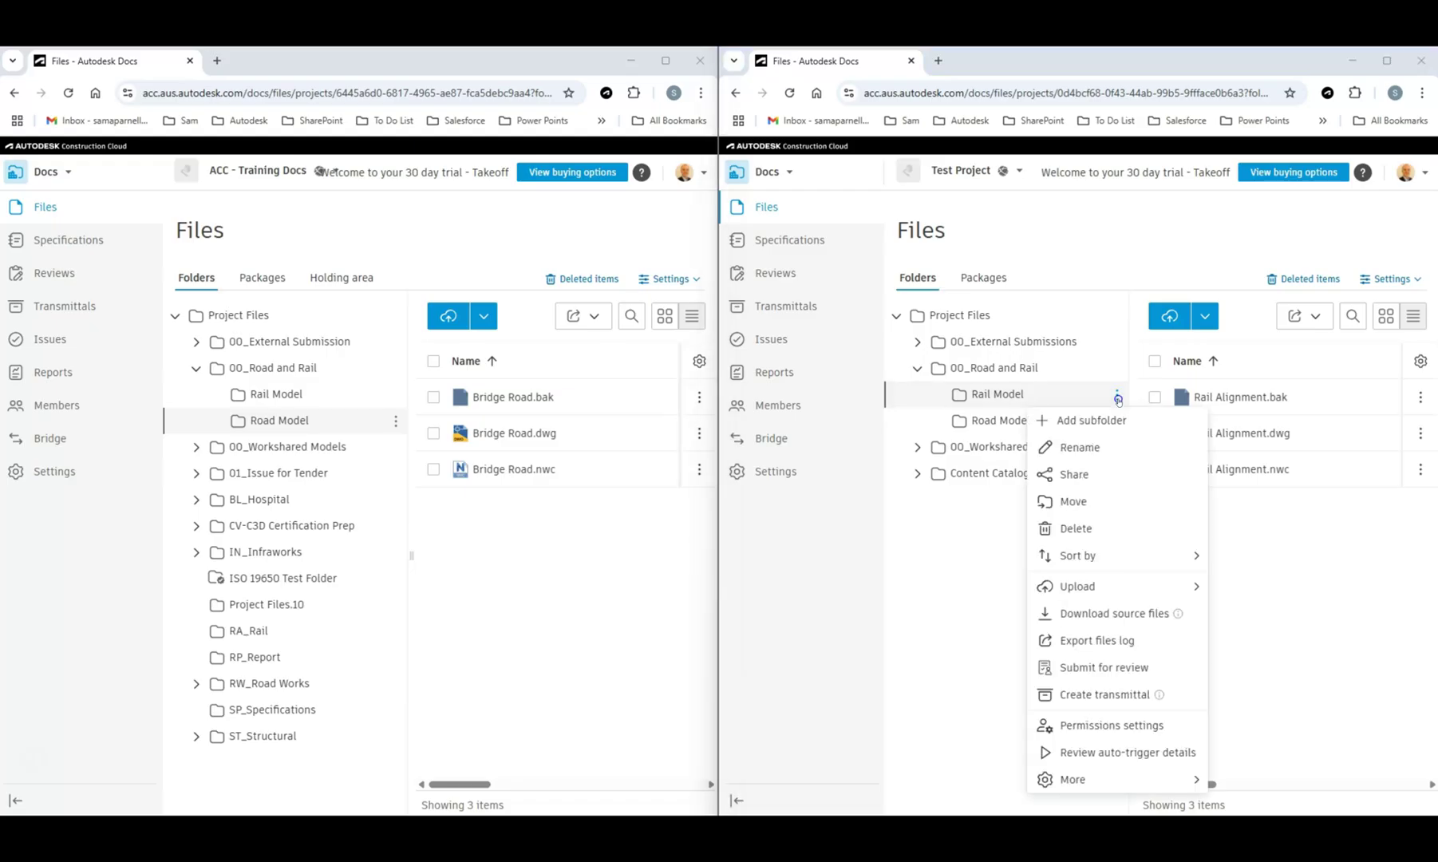
pyautogui.click(1070, 475)
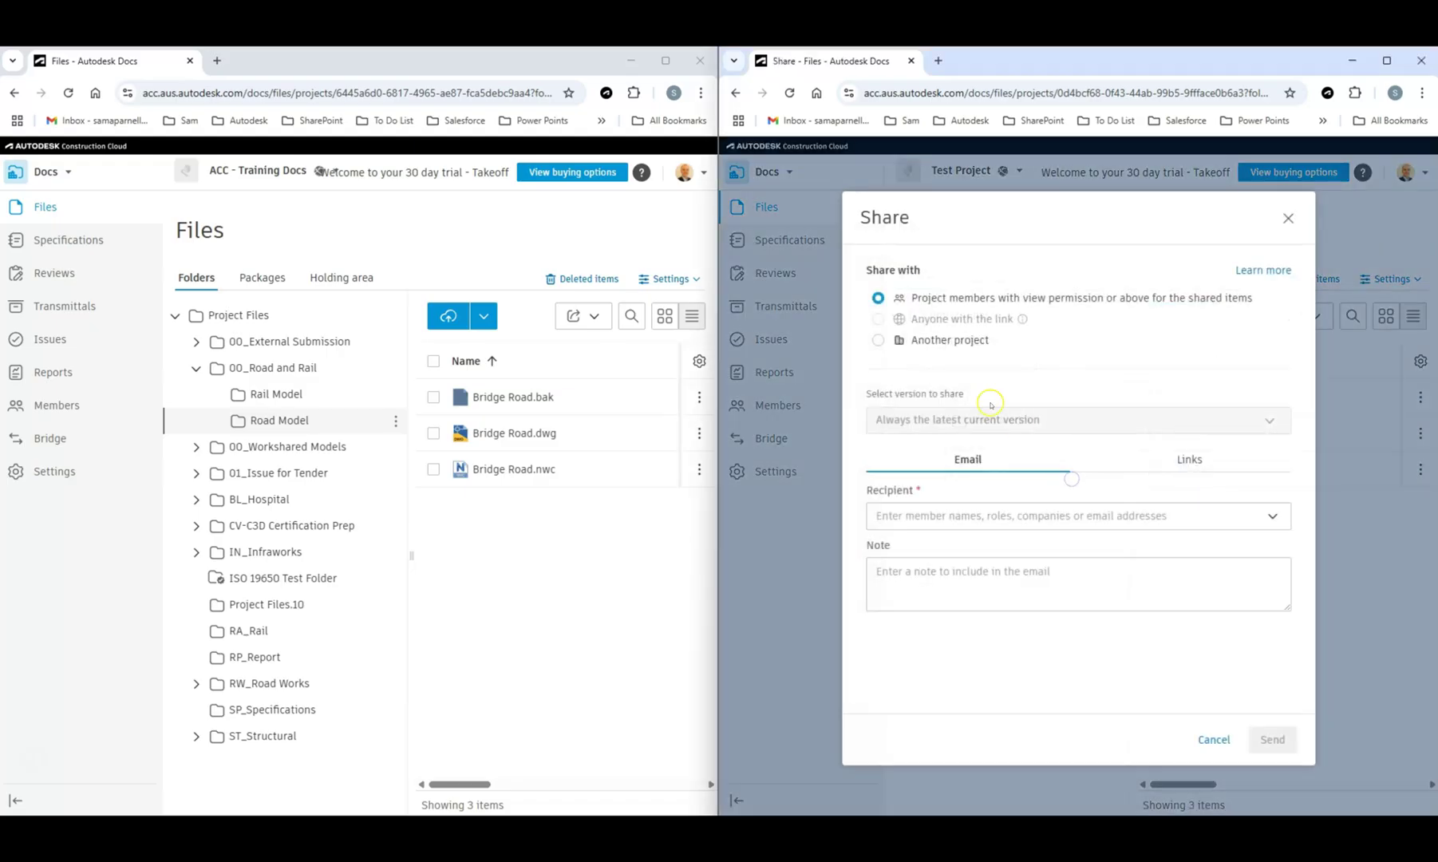
pyautogui.click(880, 340)
pyautogui.click(894, 394)
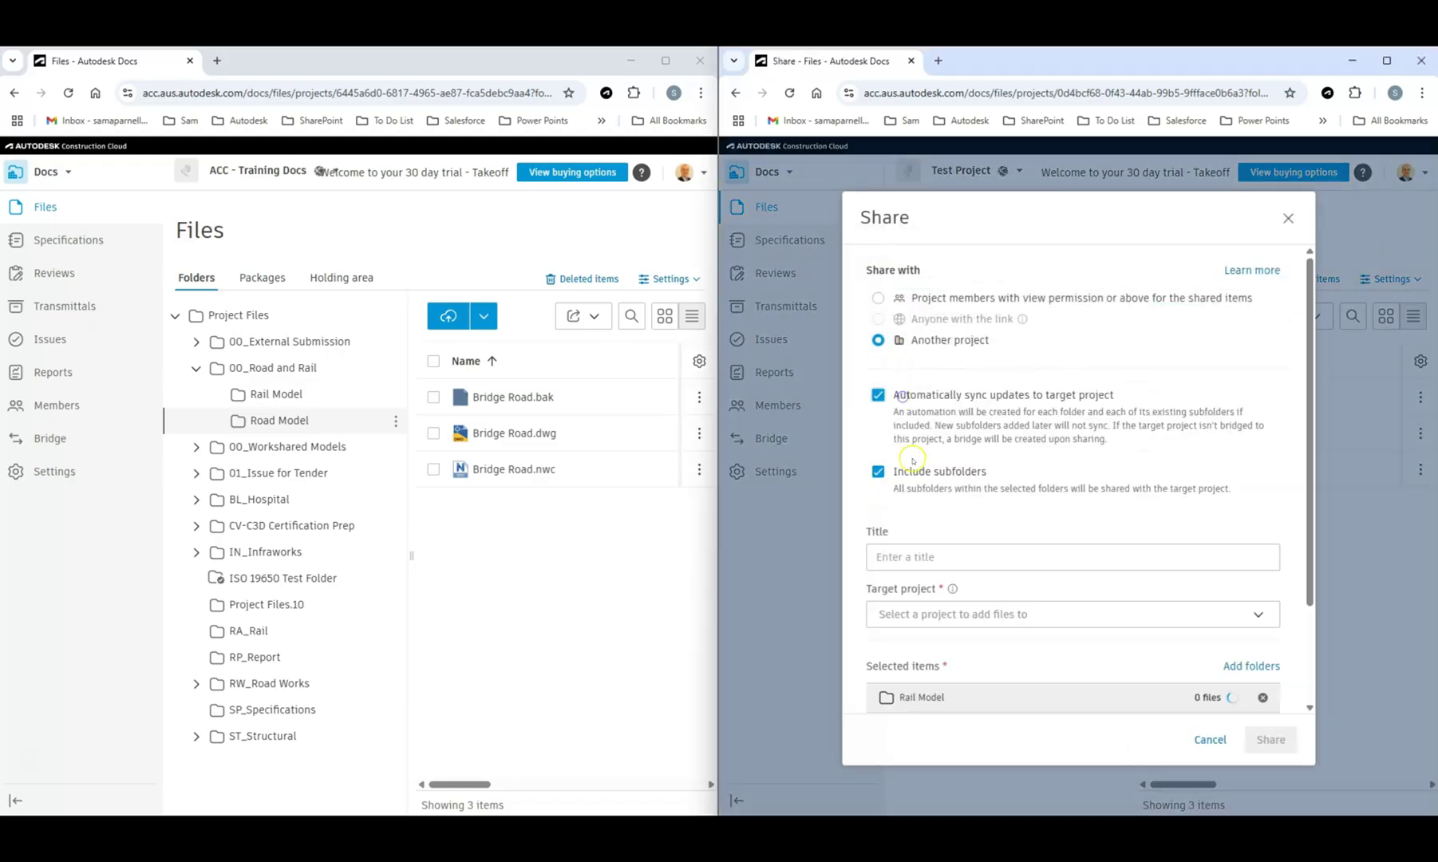
pyautogui.click(907, 472)
pyautogui.click(904, 563)
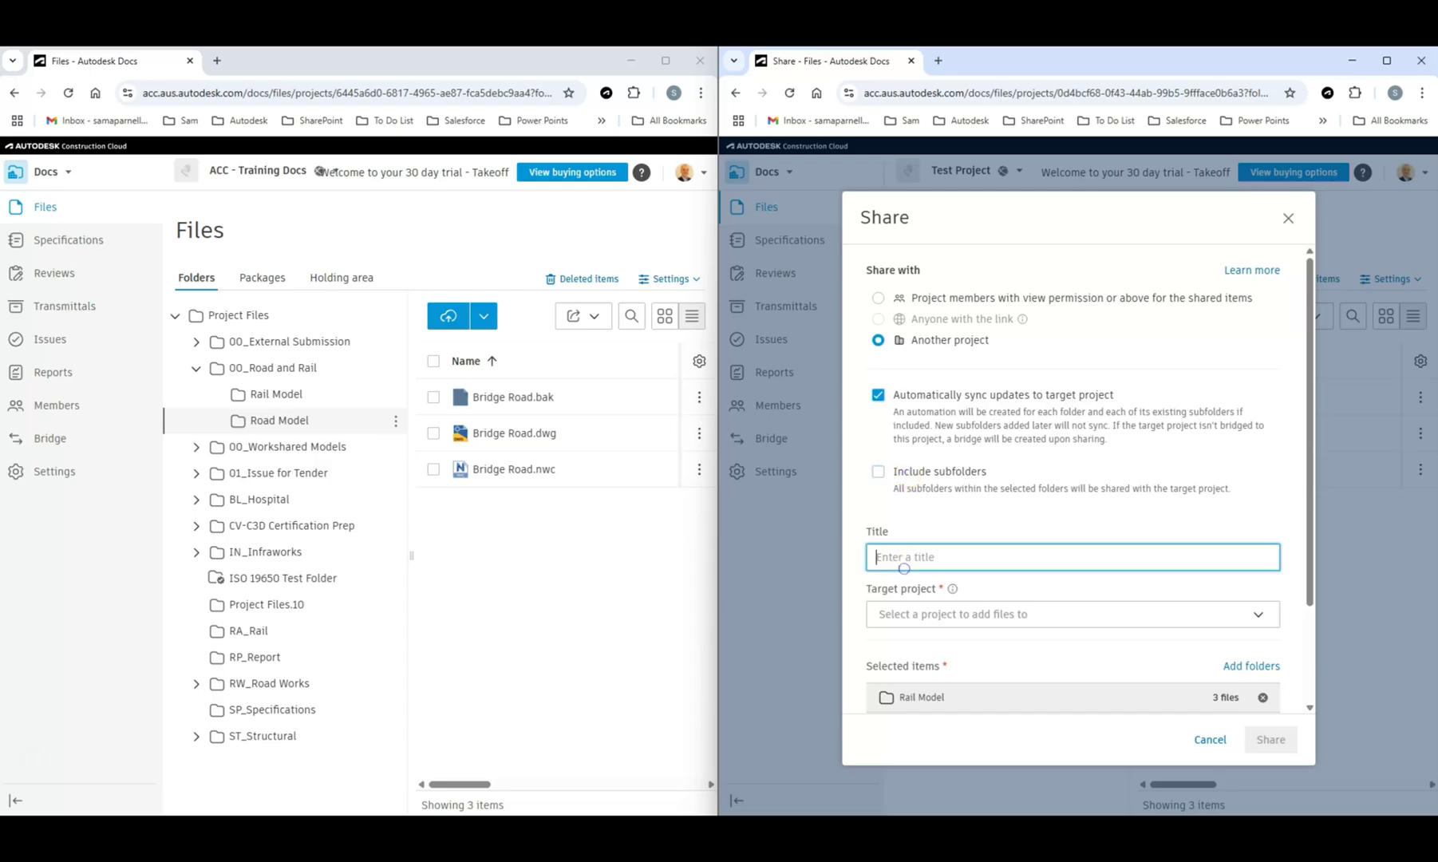
pyautogui.write('Rail Model Share')
# - Target the Rail Model folder under 00_Road and Rail in ACC - Training Docs and submit the share
pyautogui.click(943, 617)
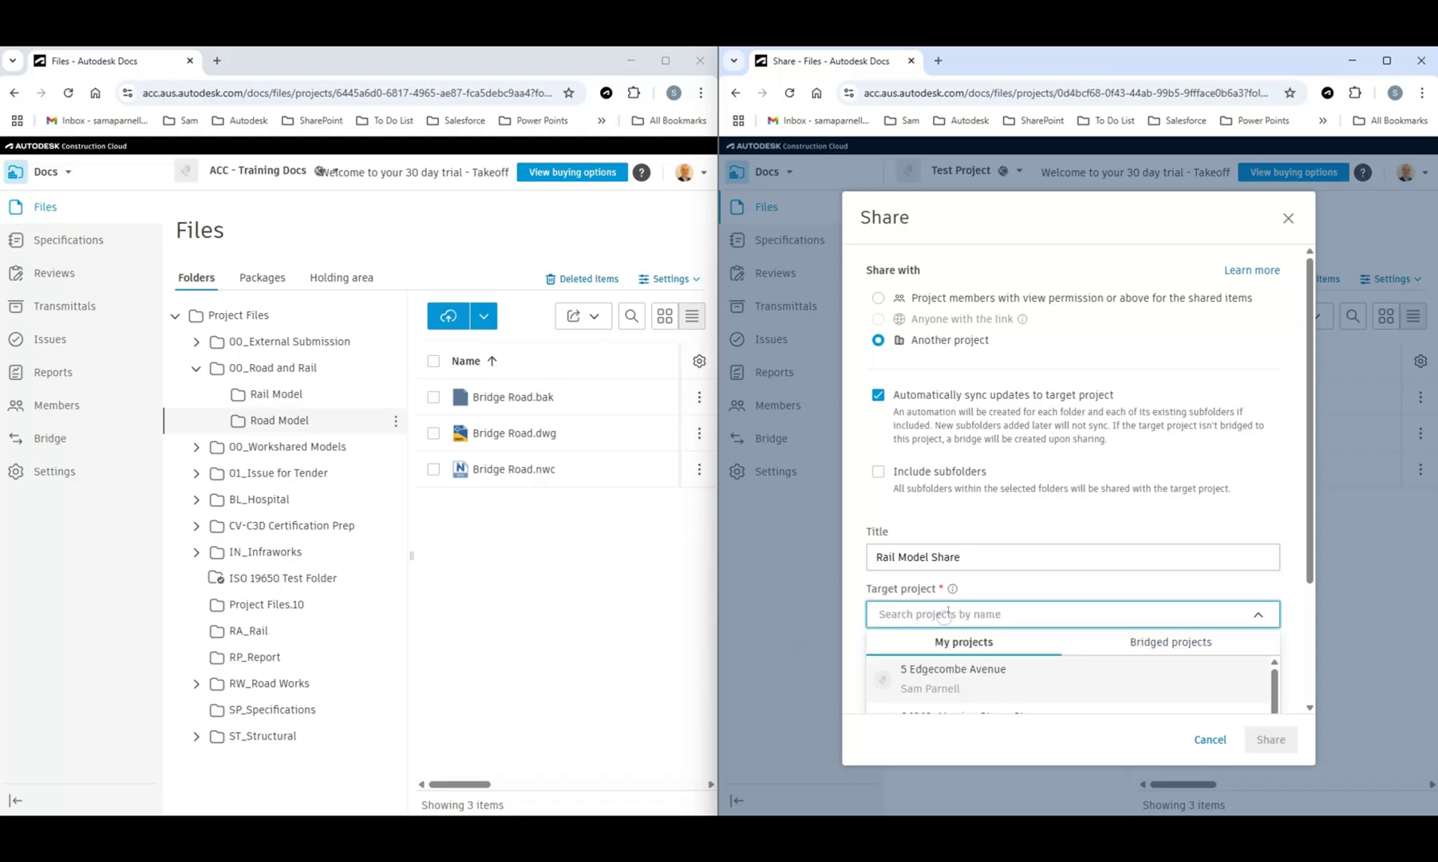
pyautogui.scroll(-5, 947, 613)
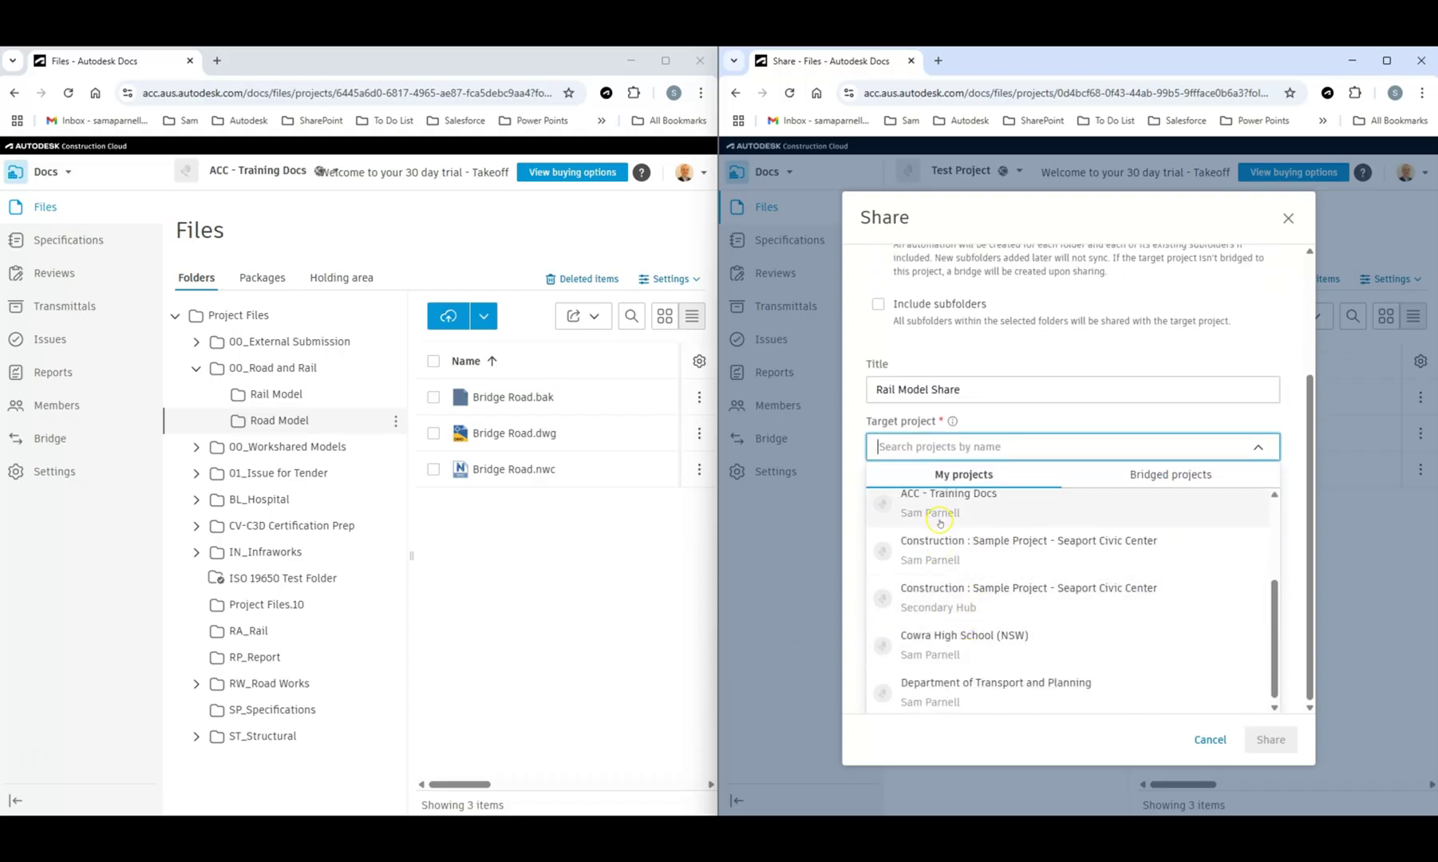
pyautogui.click(940, 520)
pyautogui.click(914, 550)
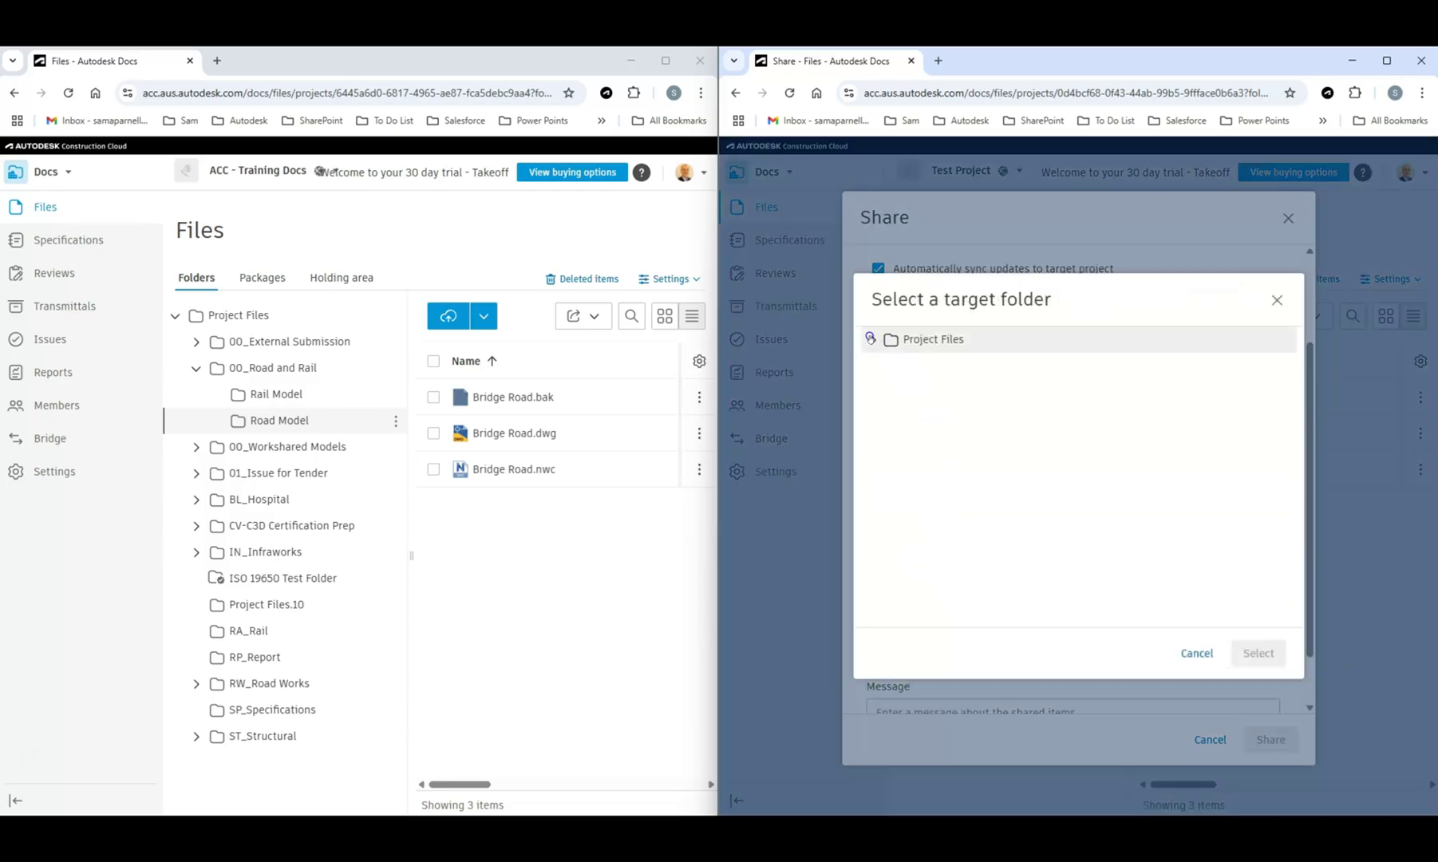
pyautogui.click(894, 392)
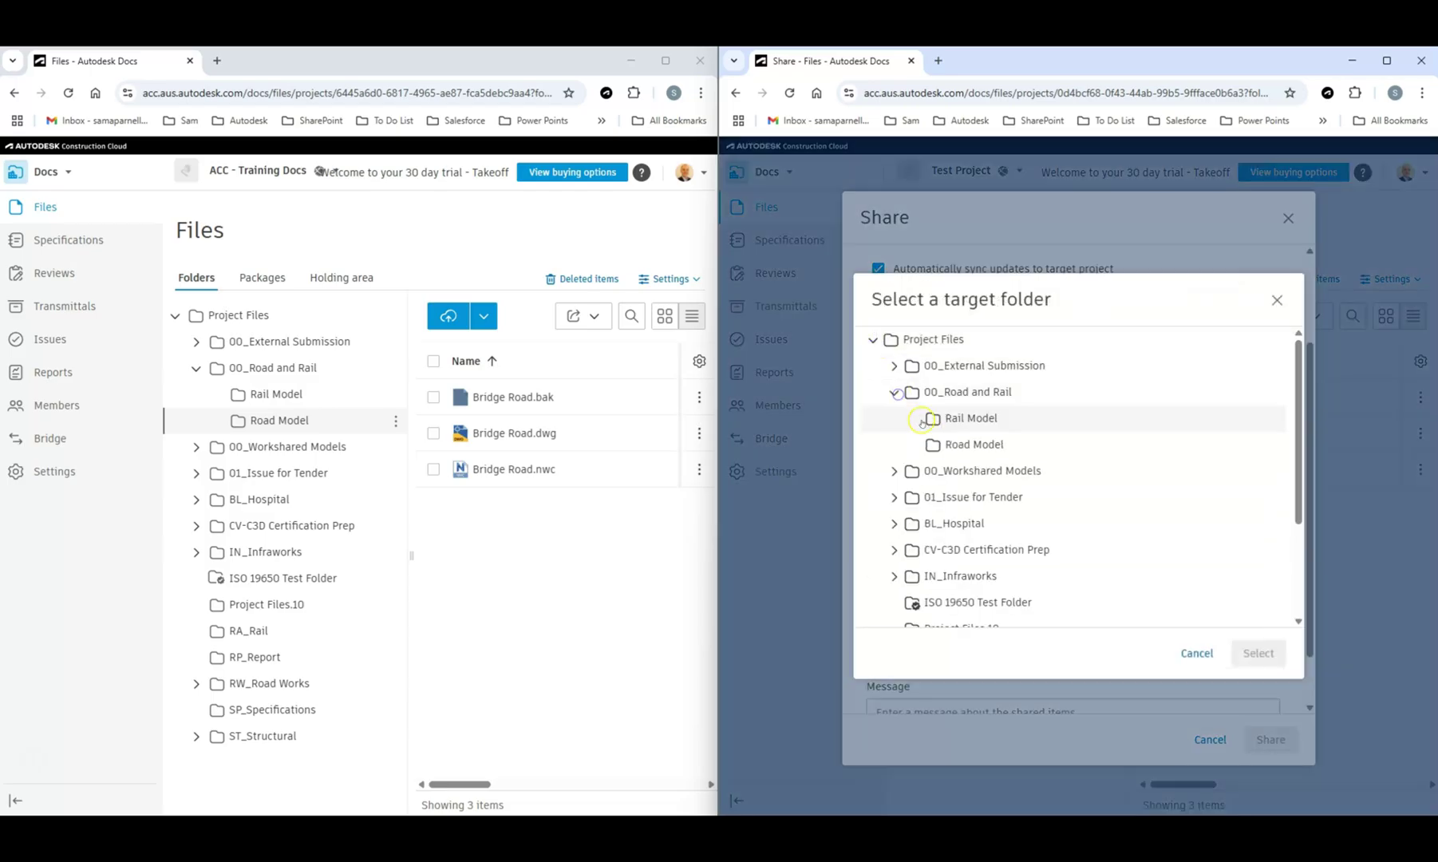
pyautogui.click(987, 420)
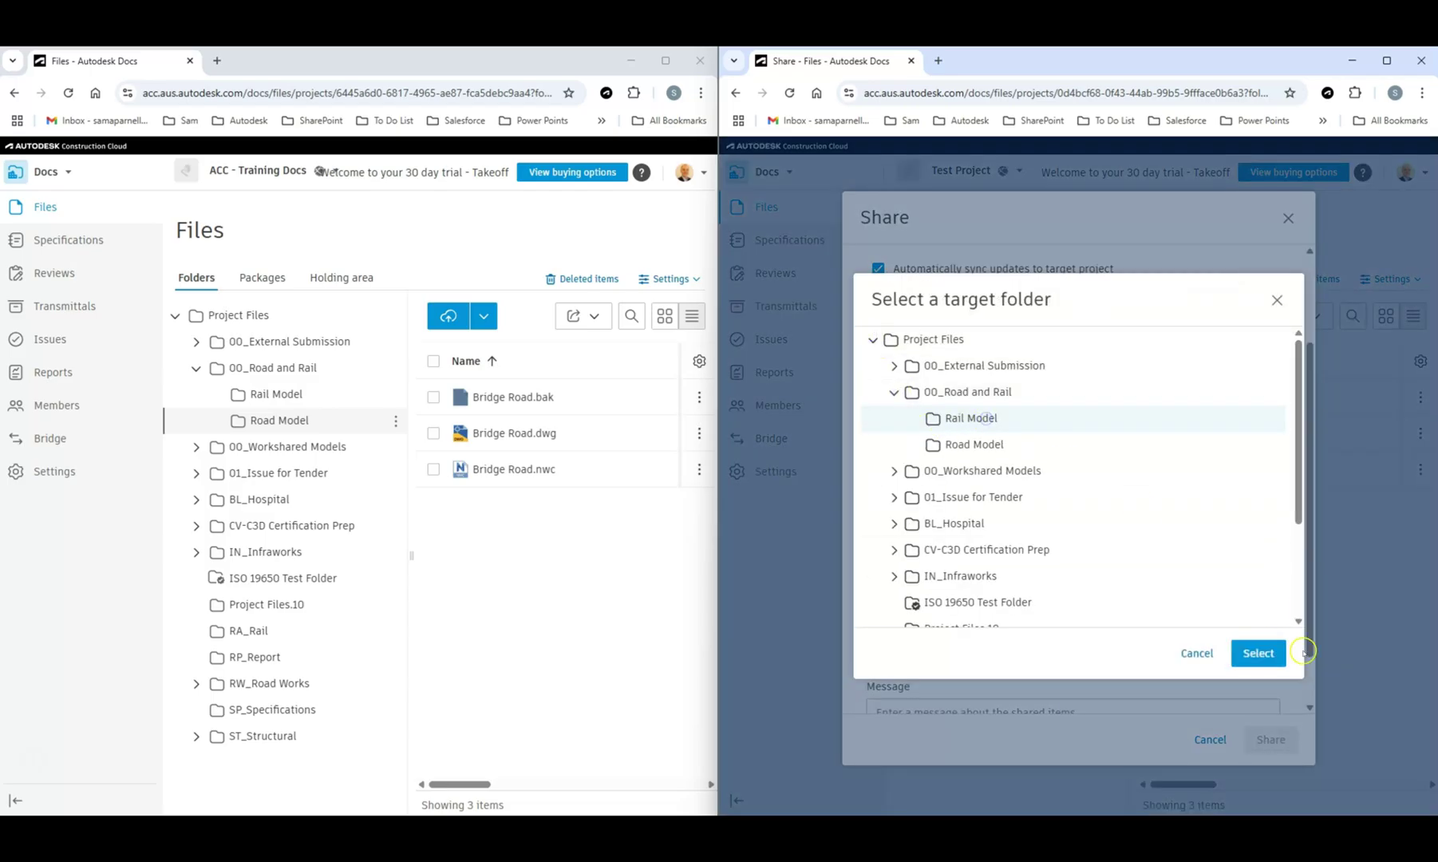
pyautogui.click(1259, 653)
pyautogui.scroll(-1, 1182, 695)
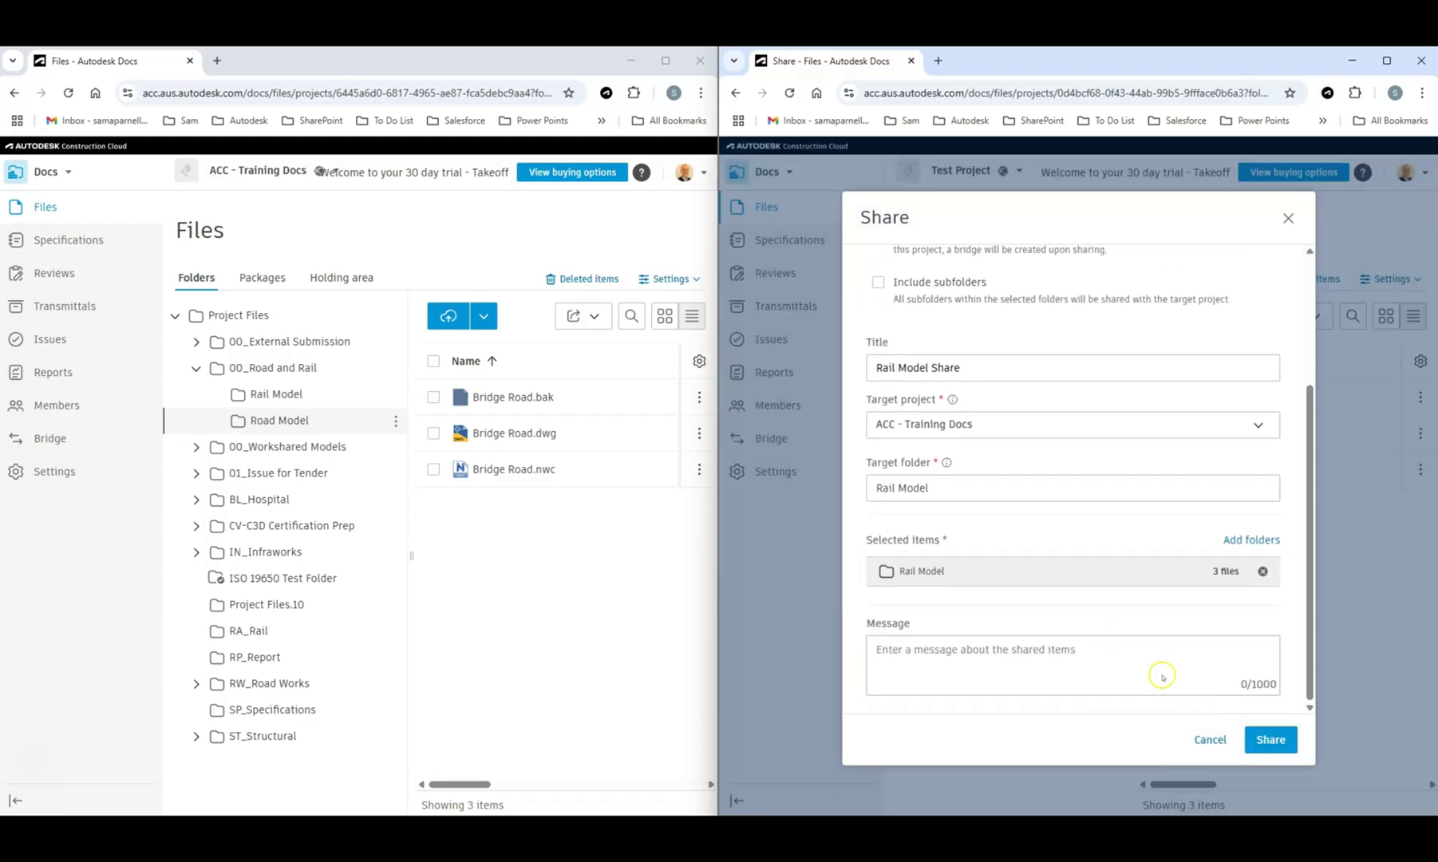
pyautogui.click(1275, 732)
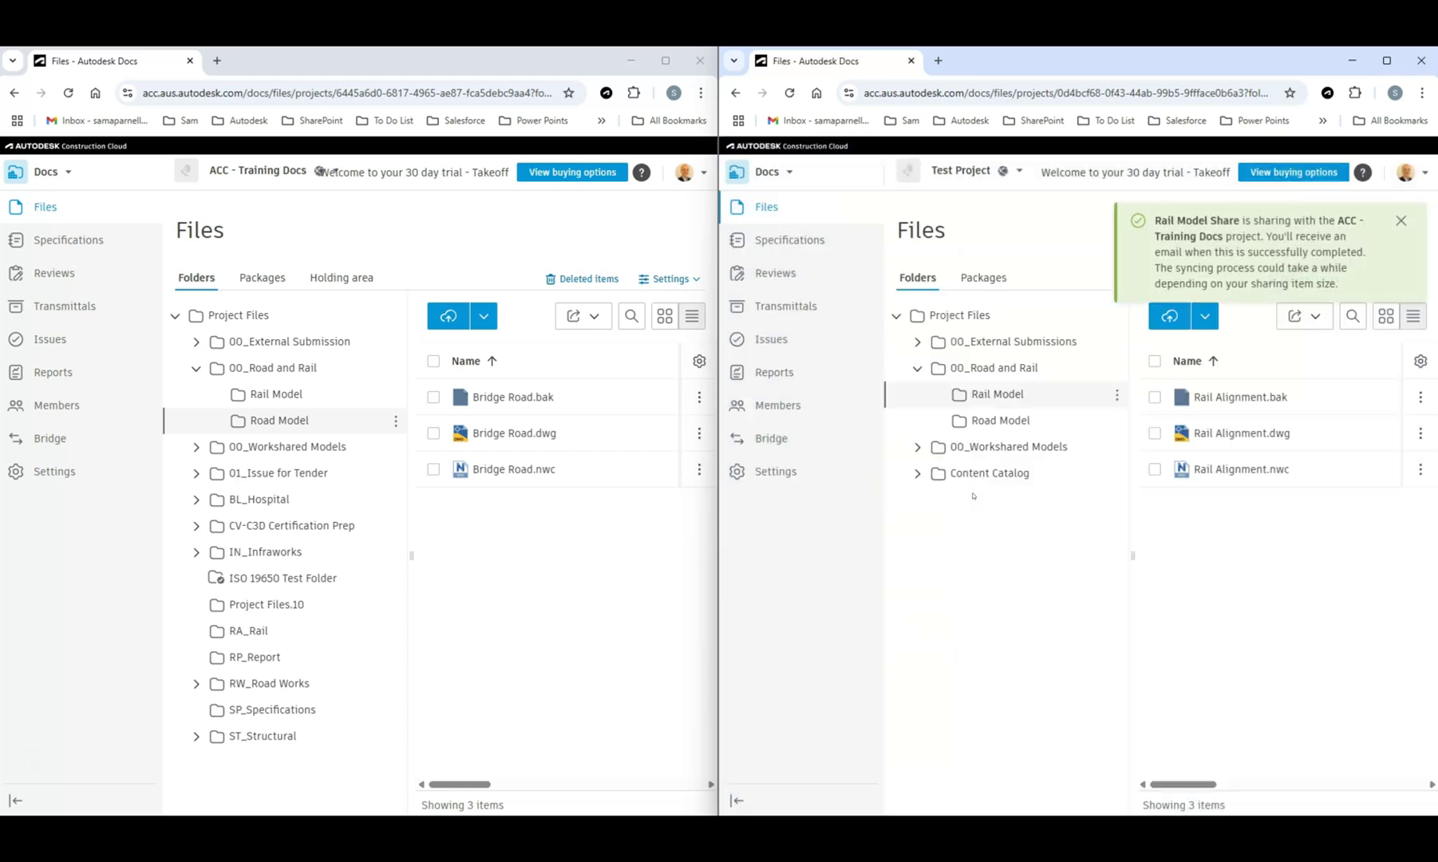
# - Reload ACC - Training Docs to check for the shared Rail Model, and compare the Road Model folders of both projects
pyautogui.click(1010, 393)
pyautogui.click(303, 393)
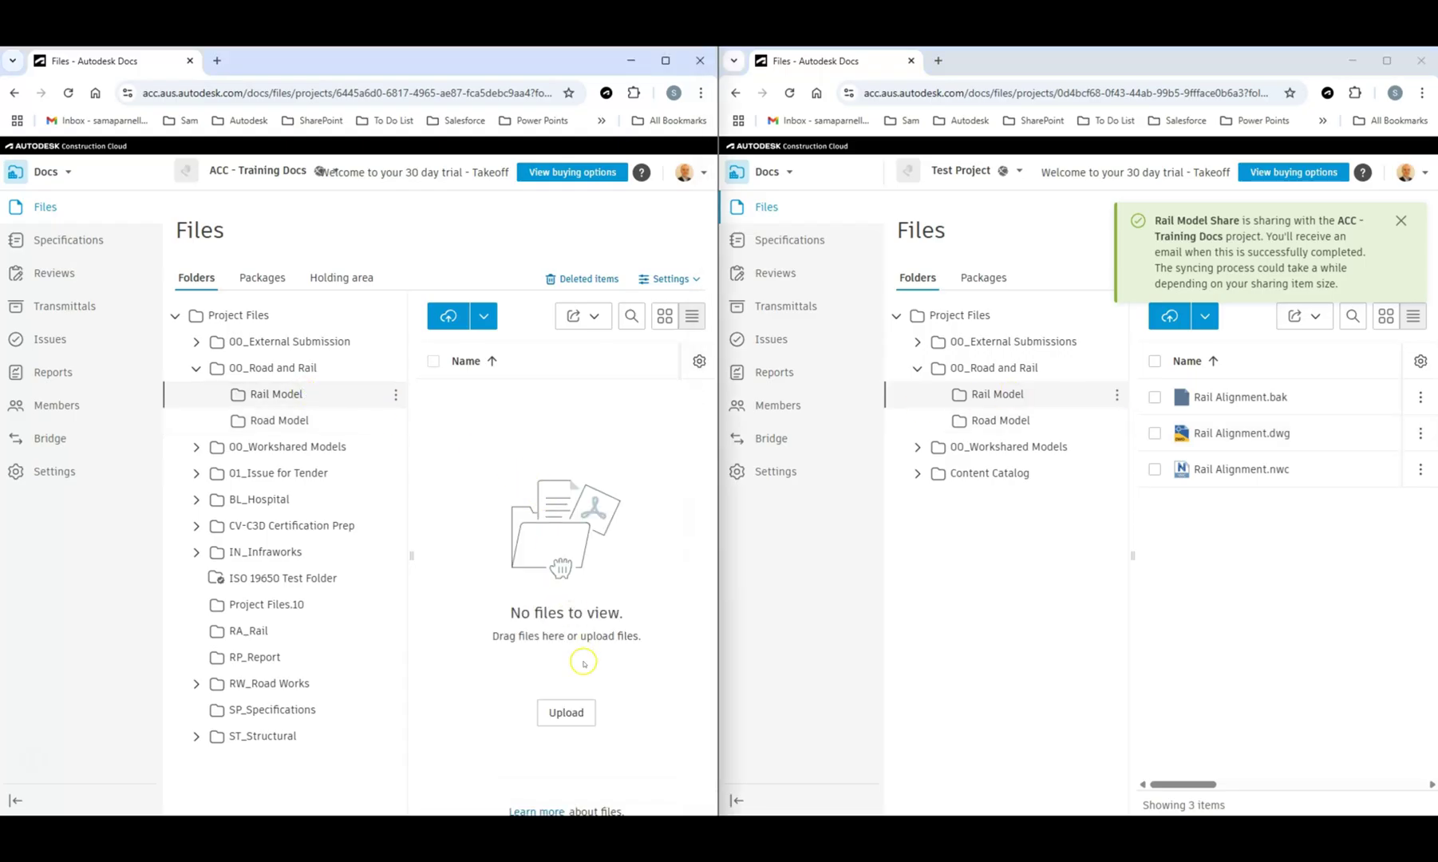
pyautogui.click(68, 93)
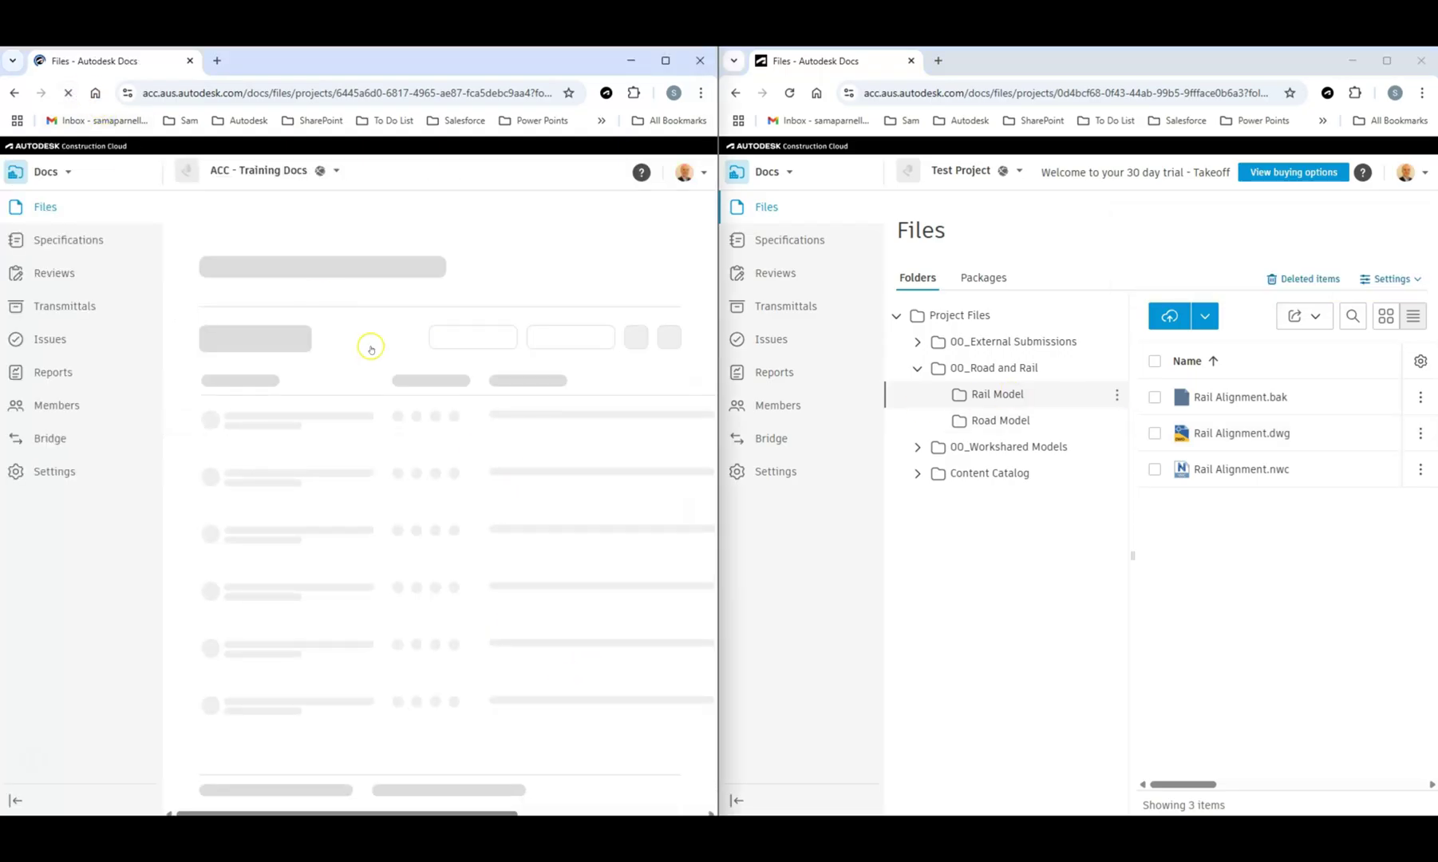
pyautogui.click(271, 447)
pyautogui.click(1012, 420)
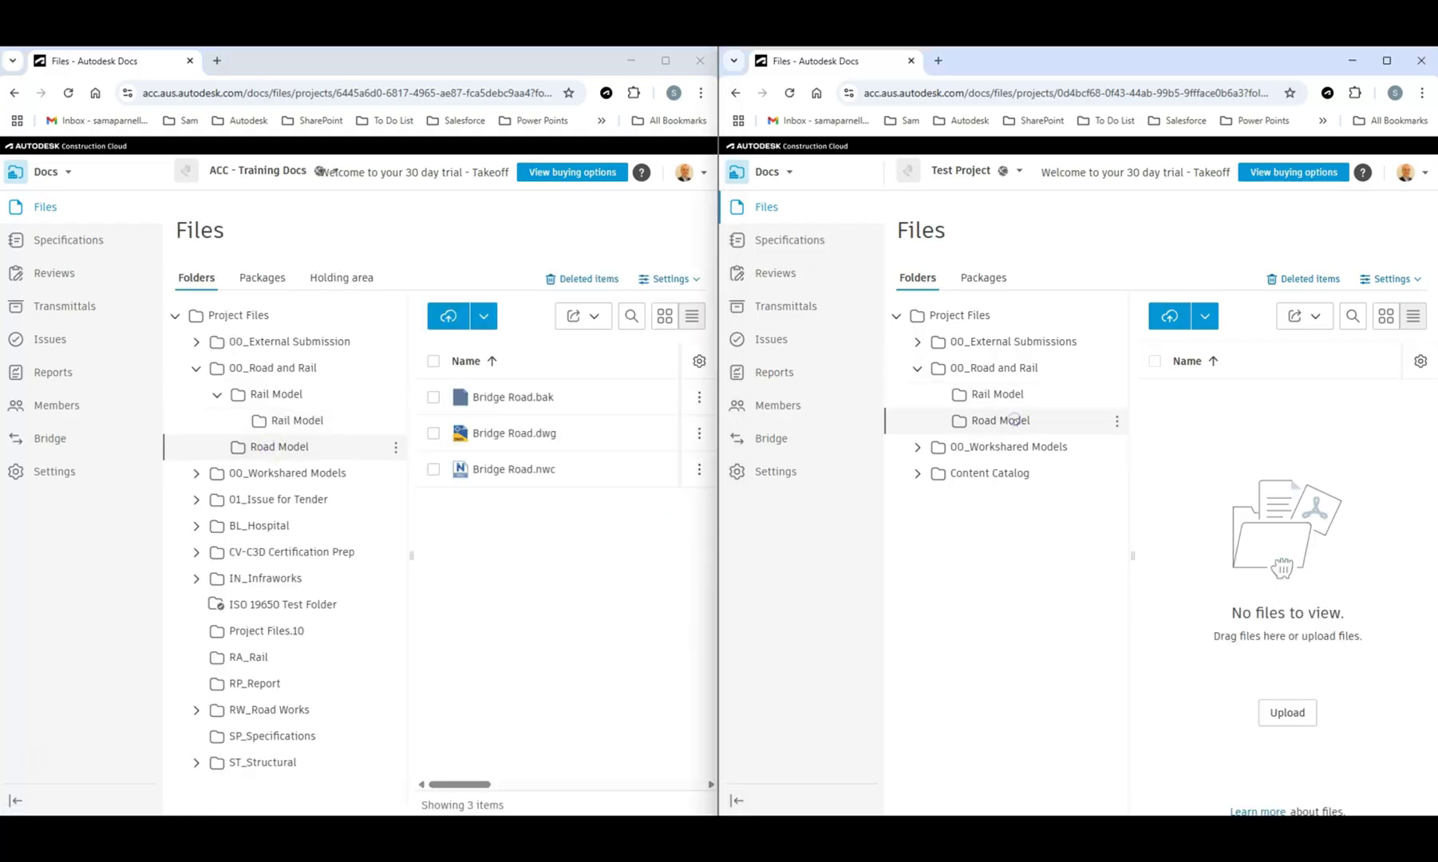
# - Start sharing ACC - Training Docs' Road Model folder with another project, with automatic syncing, subfolders excluded and the title "Share Road Model"
pyautogui.click(396, 447)
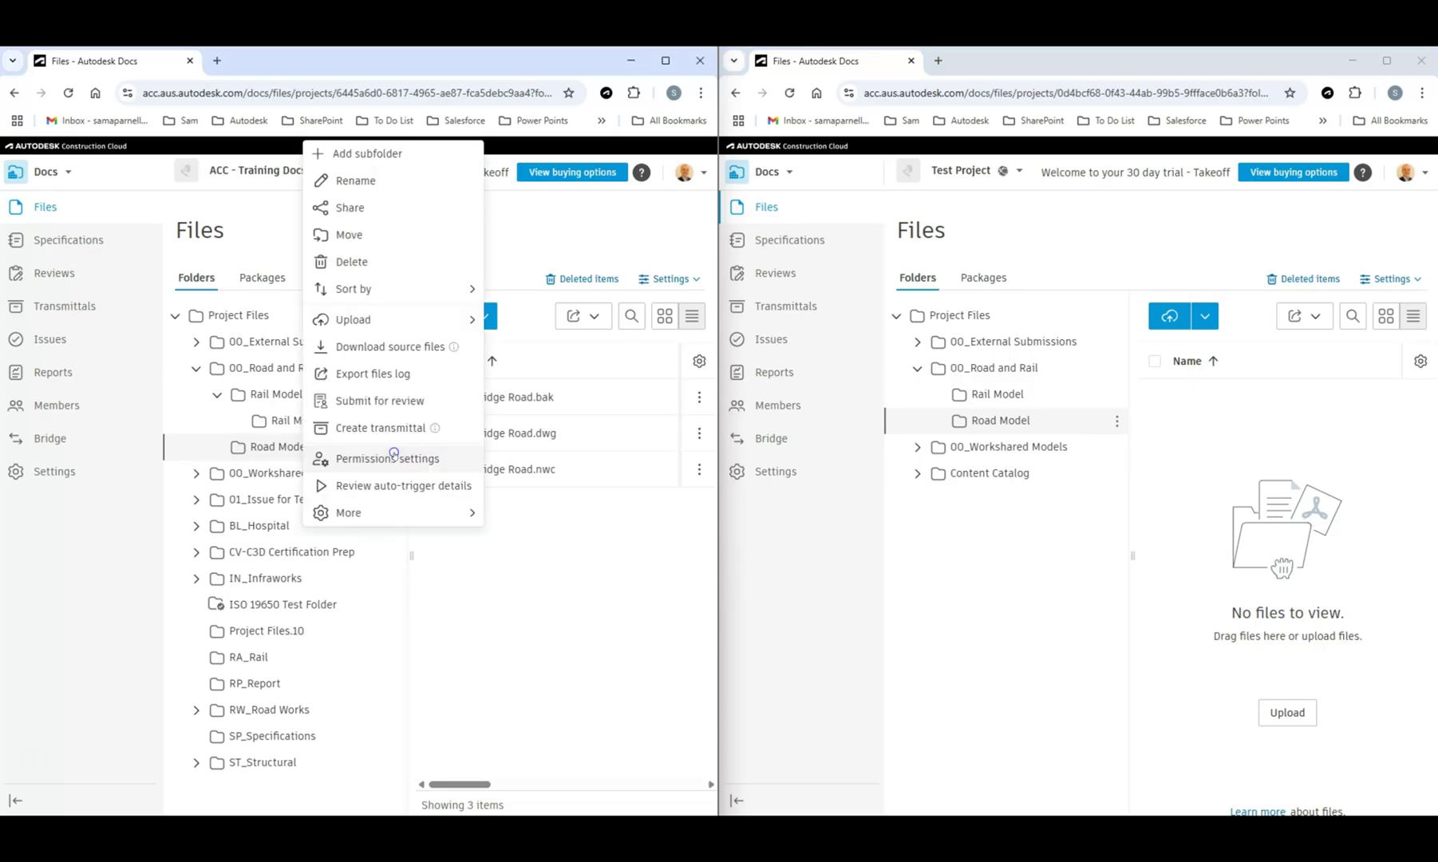
pyautogui.click(361, 207)
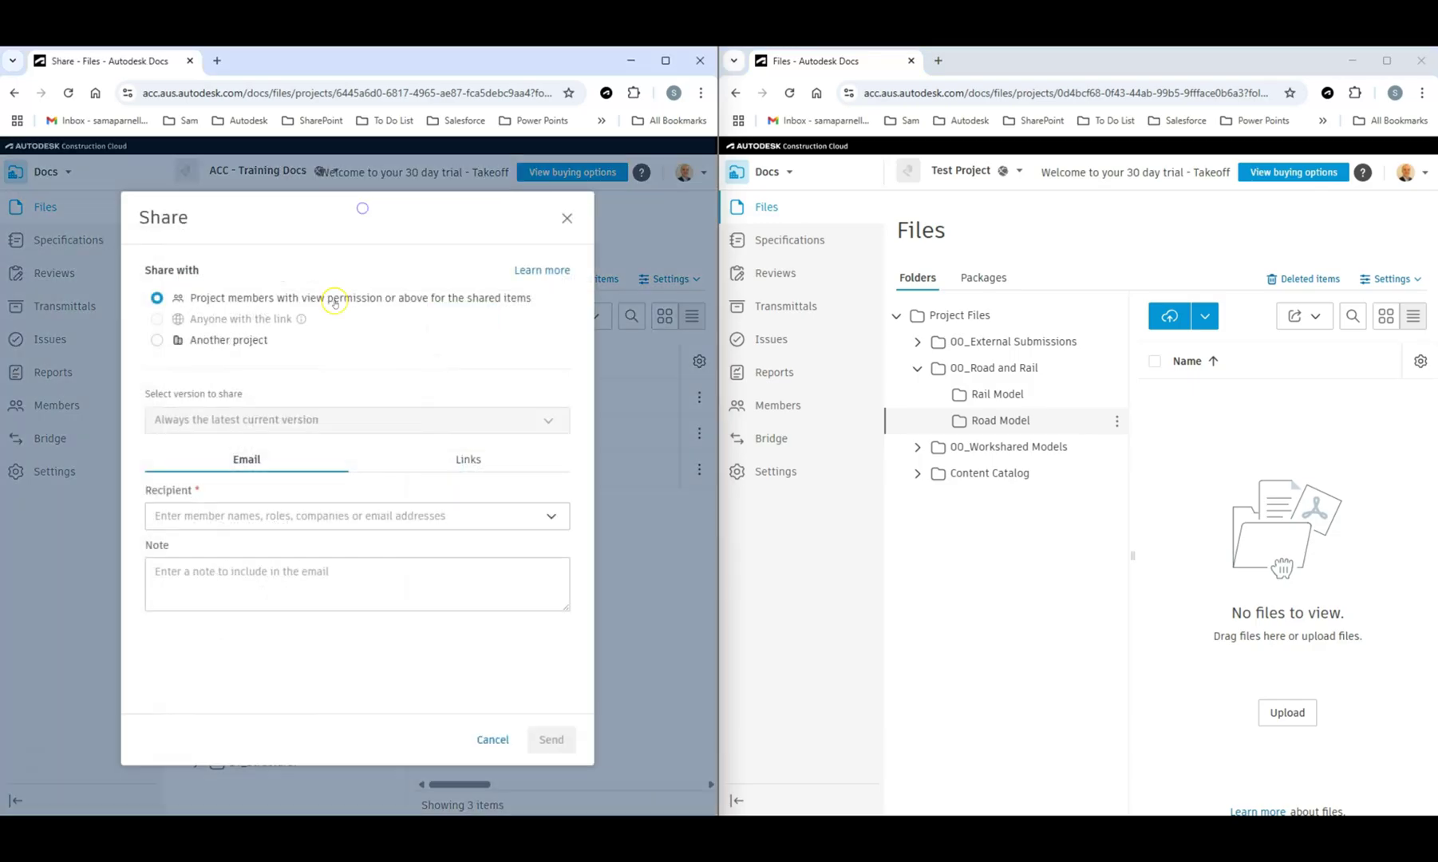
pyautogui.click(175, 340)
pyautogui.click(154, 395)
pyautogui.click(157, 471)
pyautogui.click(204, 556)
pyautogui.write('Share Road Model')
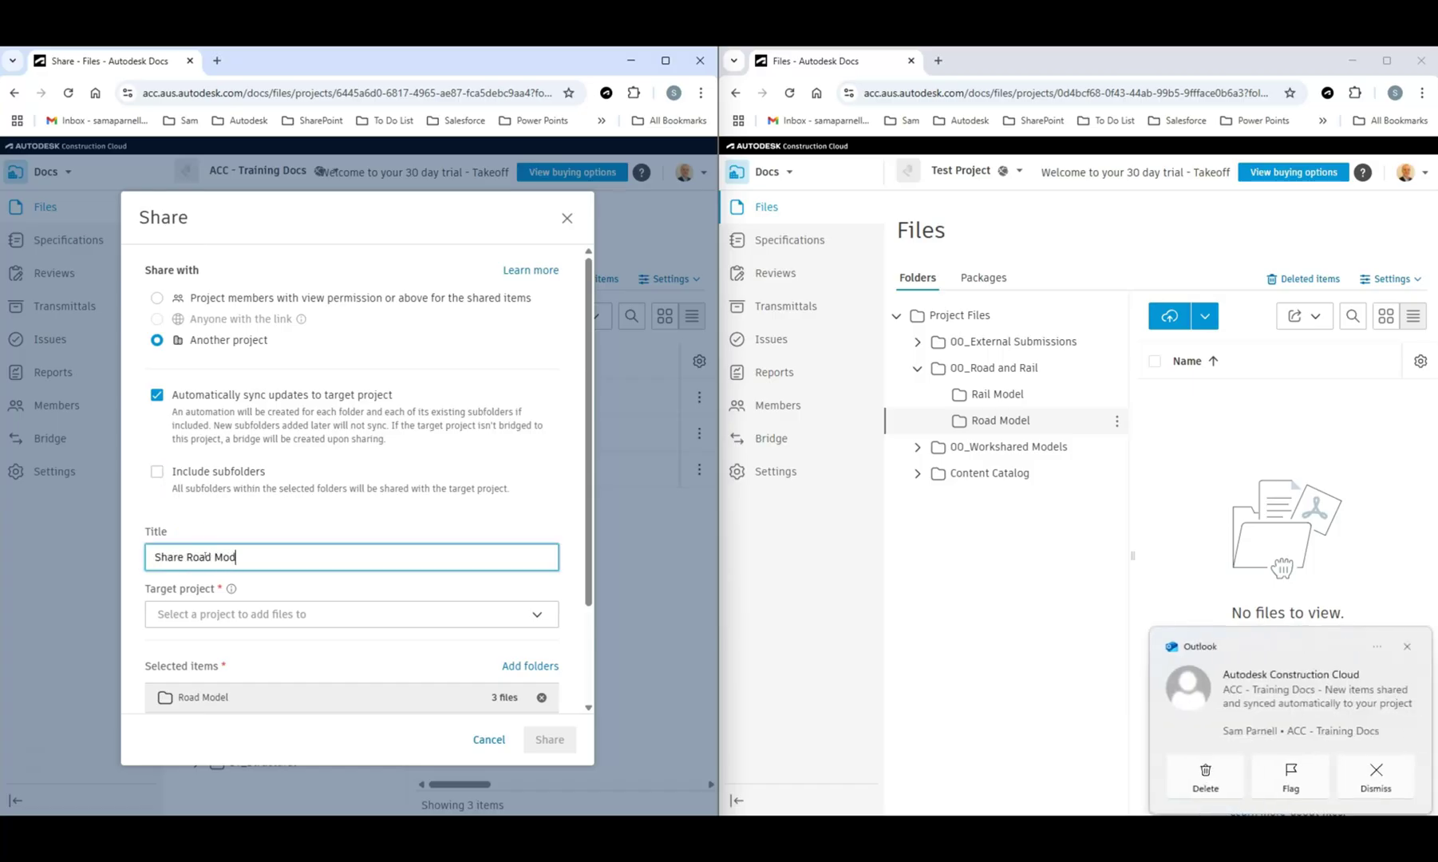
# - Choose Test Project as the target project for the Road Model share, dismissing the e-mail notification
pyautogui.click(226, 612)
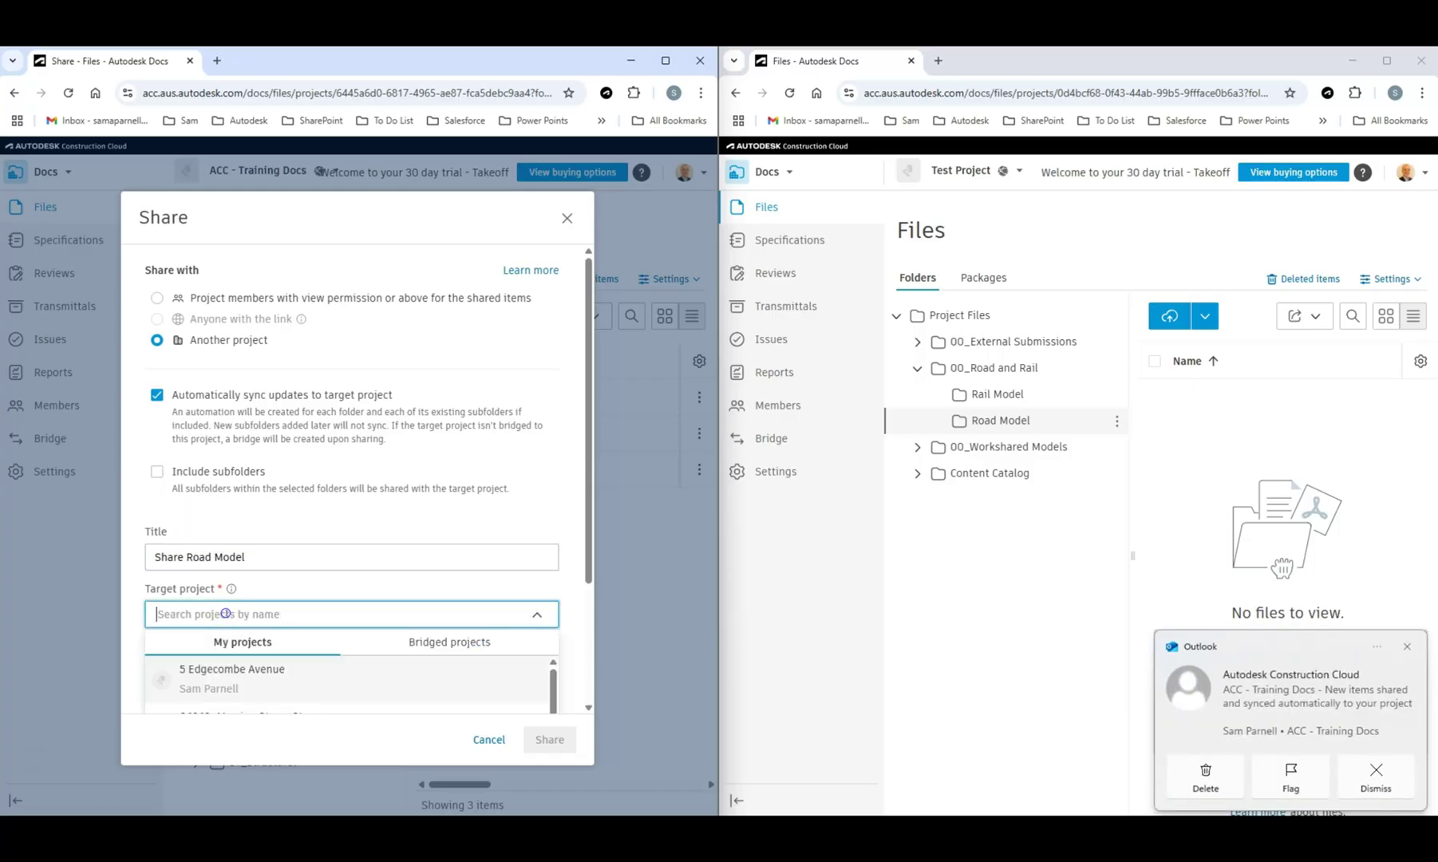
pyautogui.click(1407, 646)
pyautogui.click(228, 608)
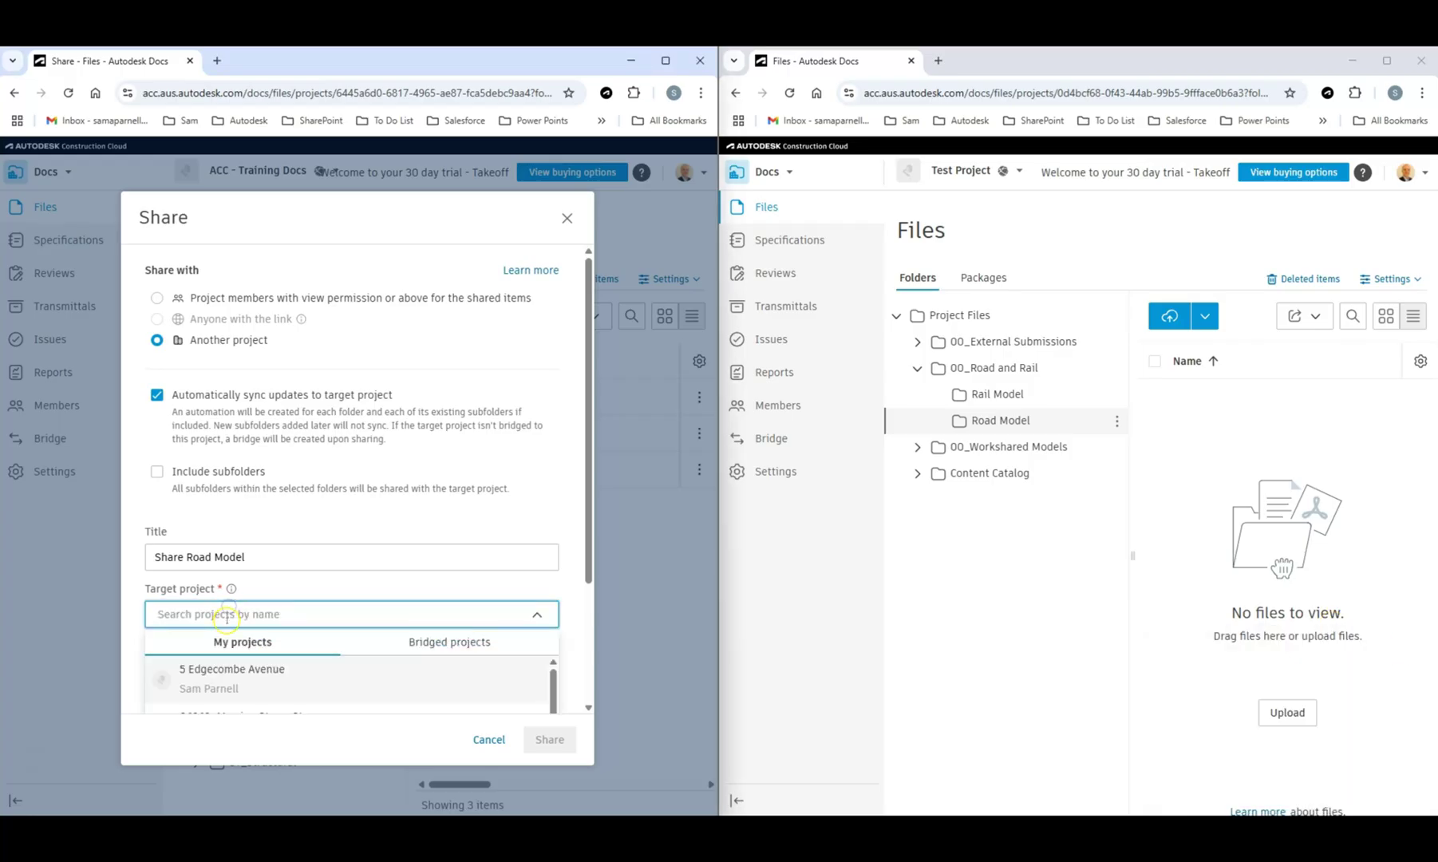
pyautogui.scroll(-2, 226, 617)
pyautogui.scroll(-3, 227, 622)
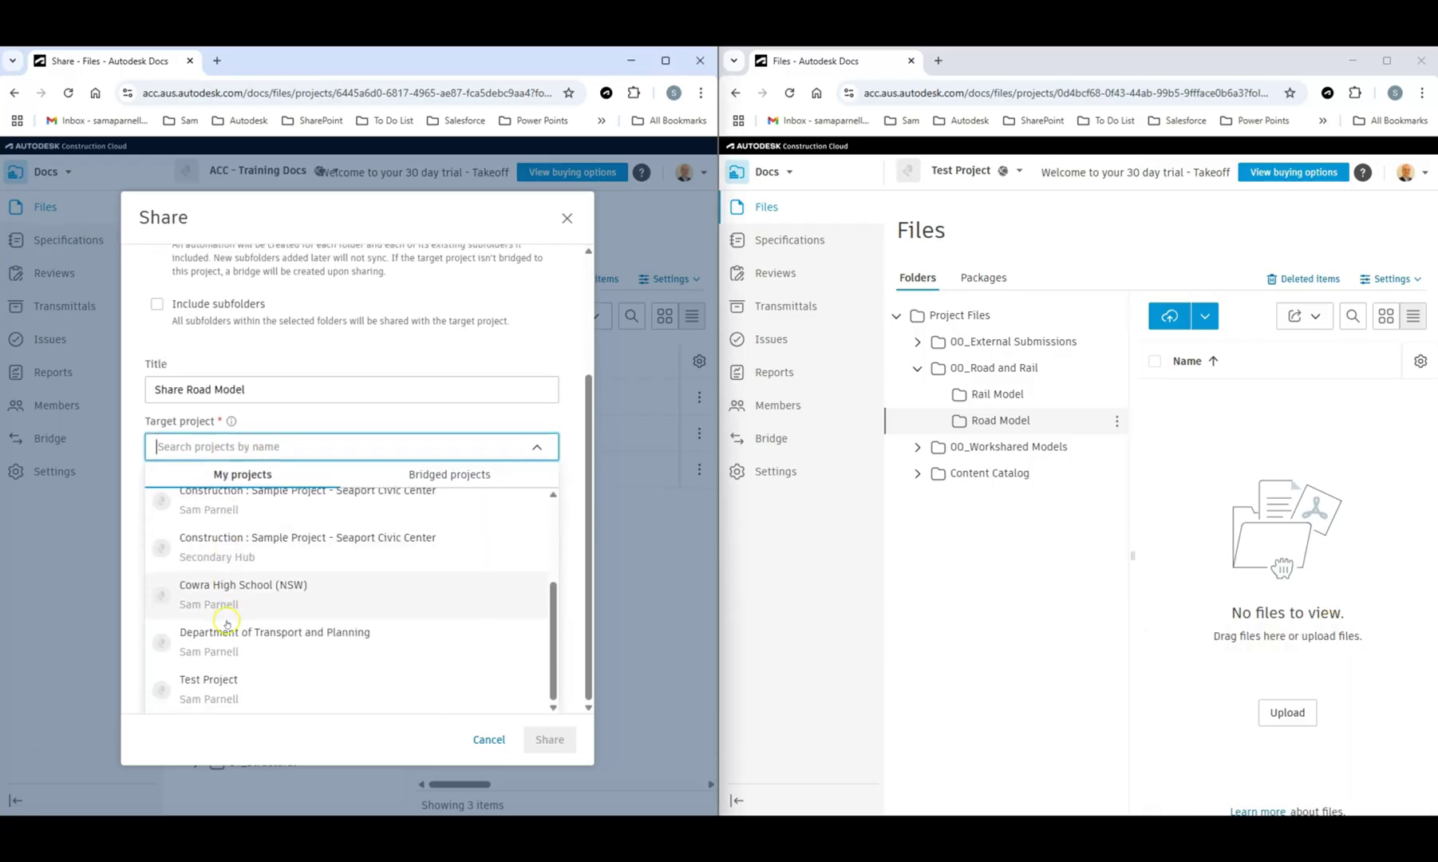
pyautogui.click(209, 685)
# - Set the target folder to Road Model under 00_Road and Rail and submit the share
pyautogui.click(225, 546)
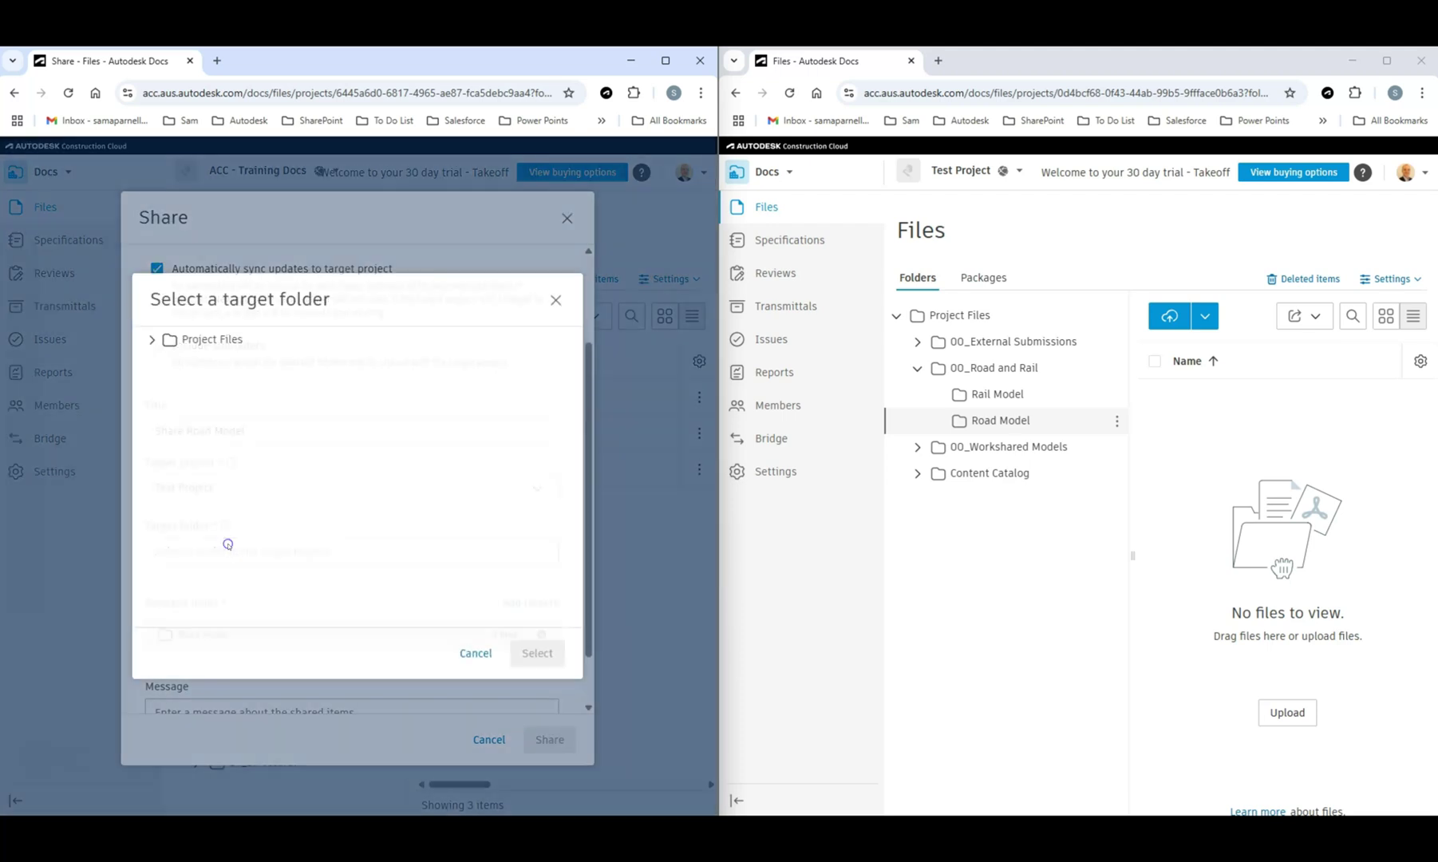
pyautogui.click(149, 341)
pyautogui.click(172, 392)
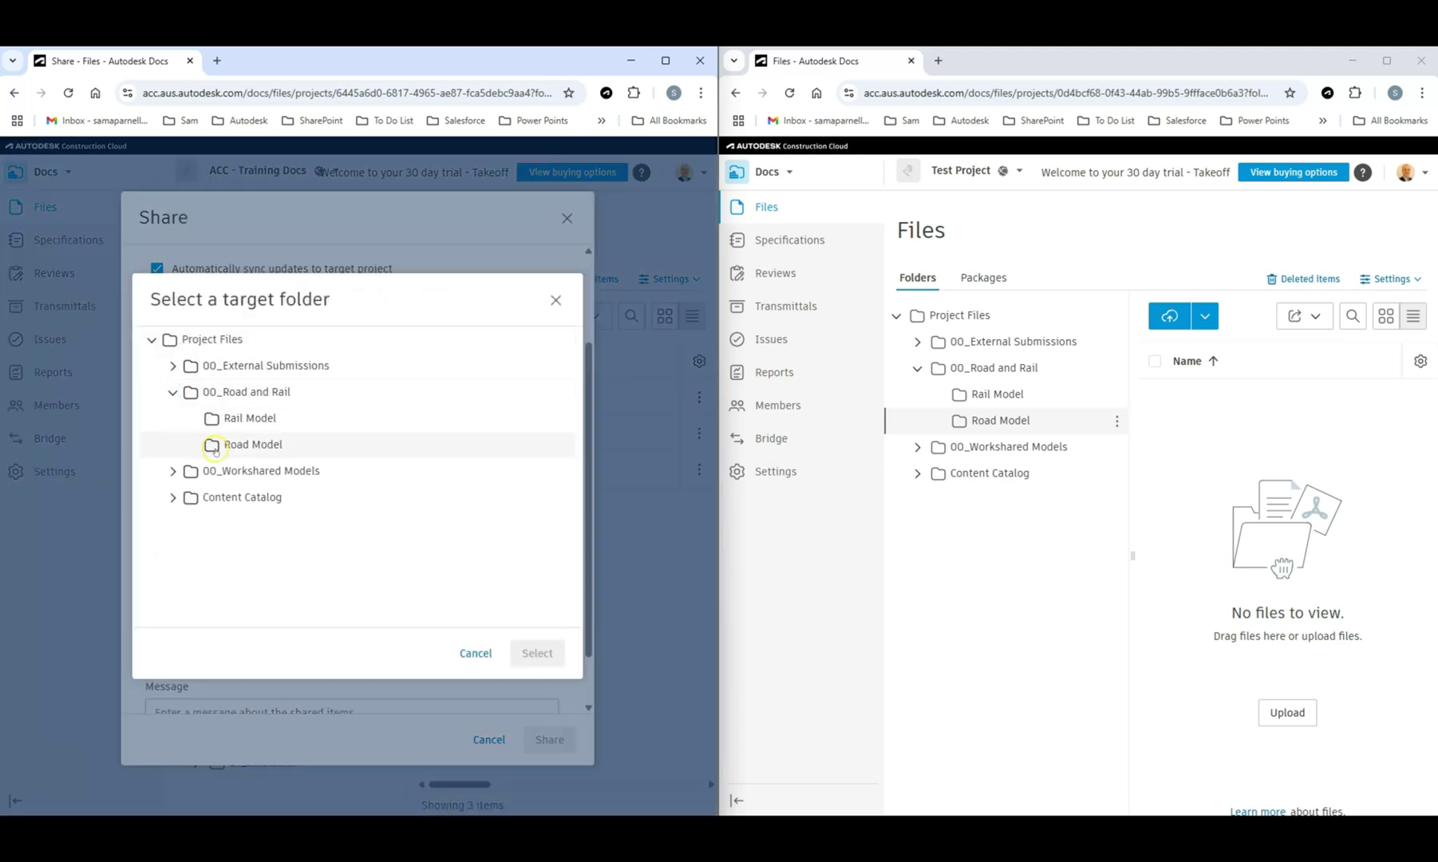
pyautogui.click(216, 447)
pyautogui.click(527, 655)
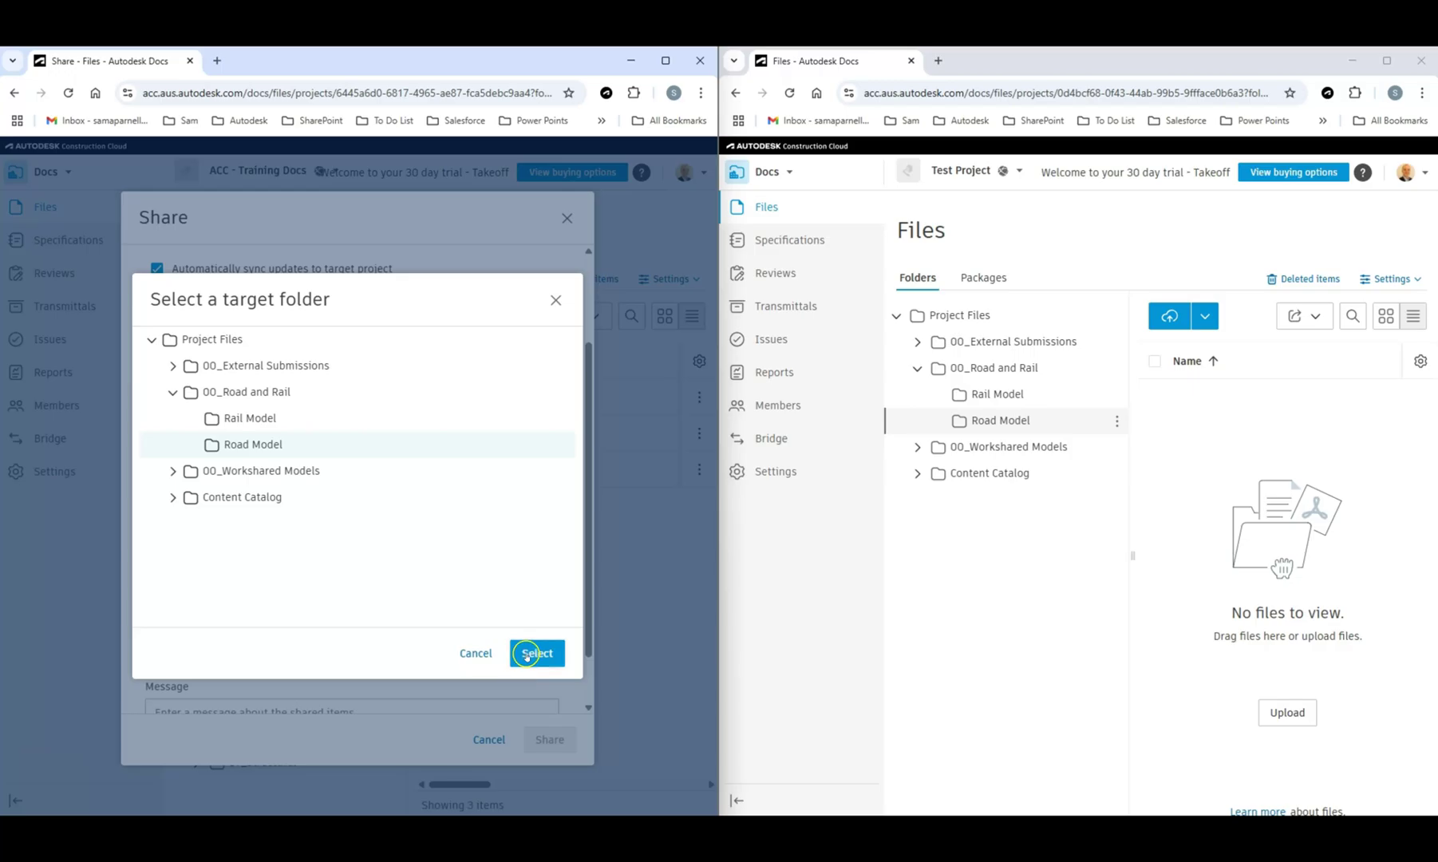
pyautogui.scroll(-1, 257, 647)
pyautogui.click(563, 739)
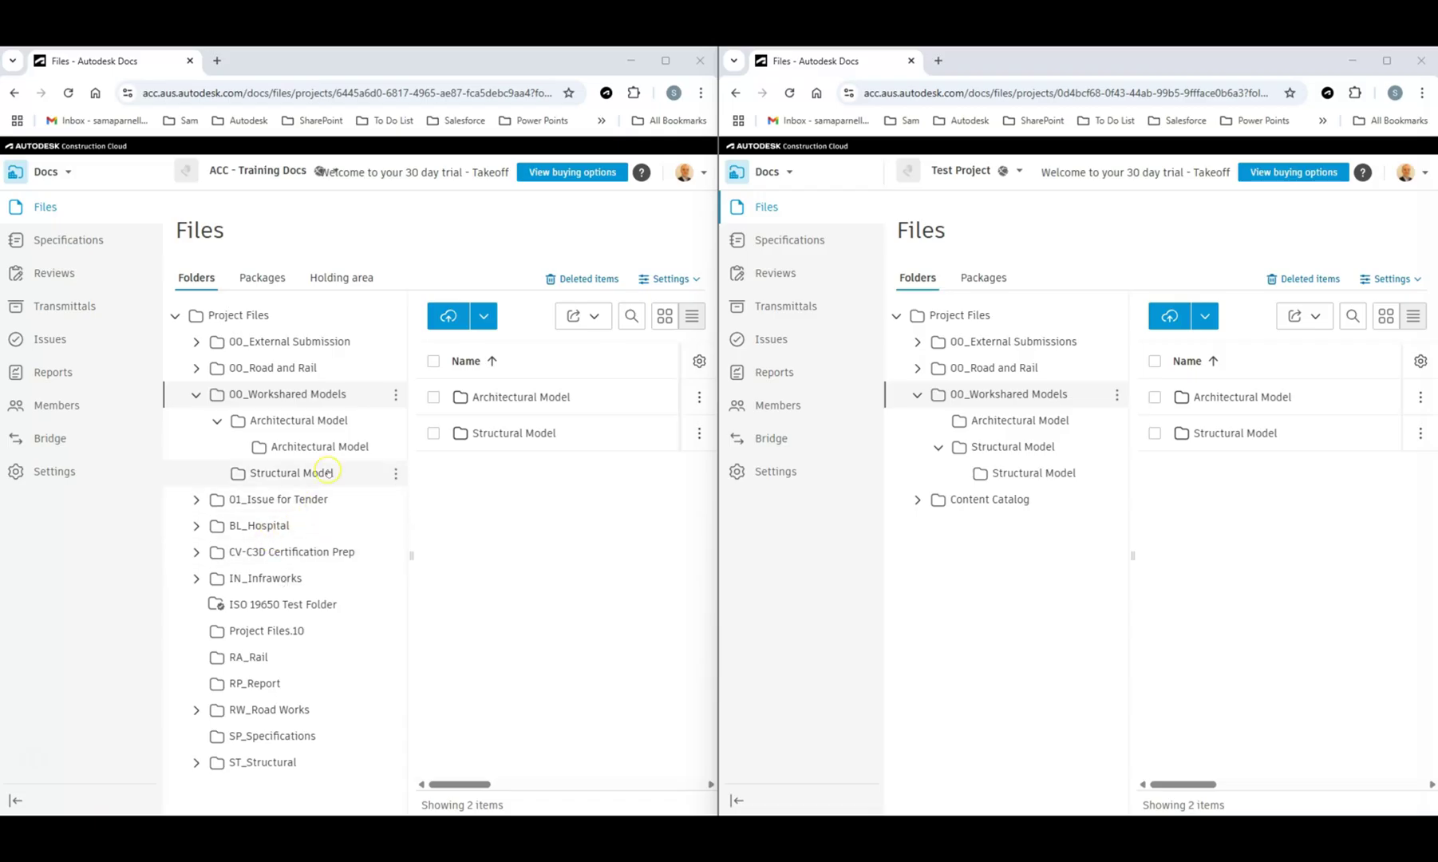
# - Check the nested Architectural Model folder in ACC - Training Docs and the nested Structural Model folder in Test Project
pyautogui.click(308, 421)
pyautogui.click(309, 446)
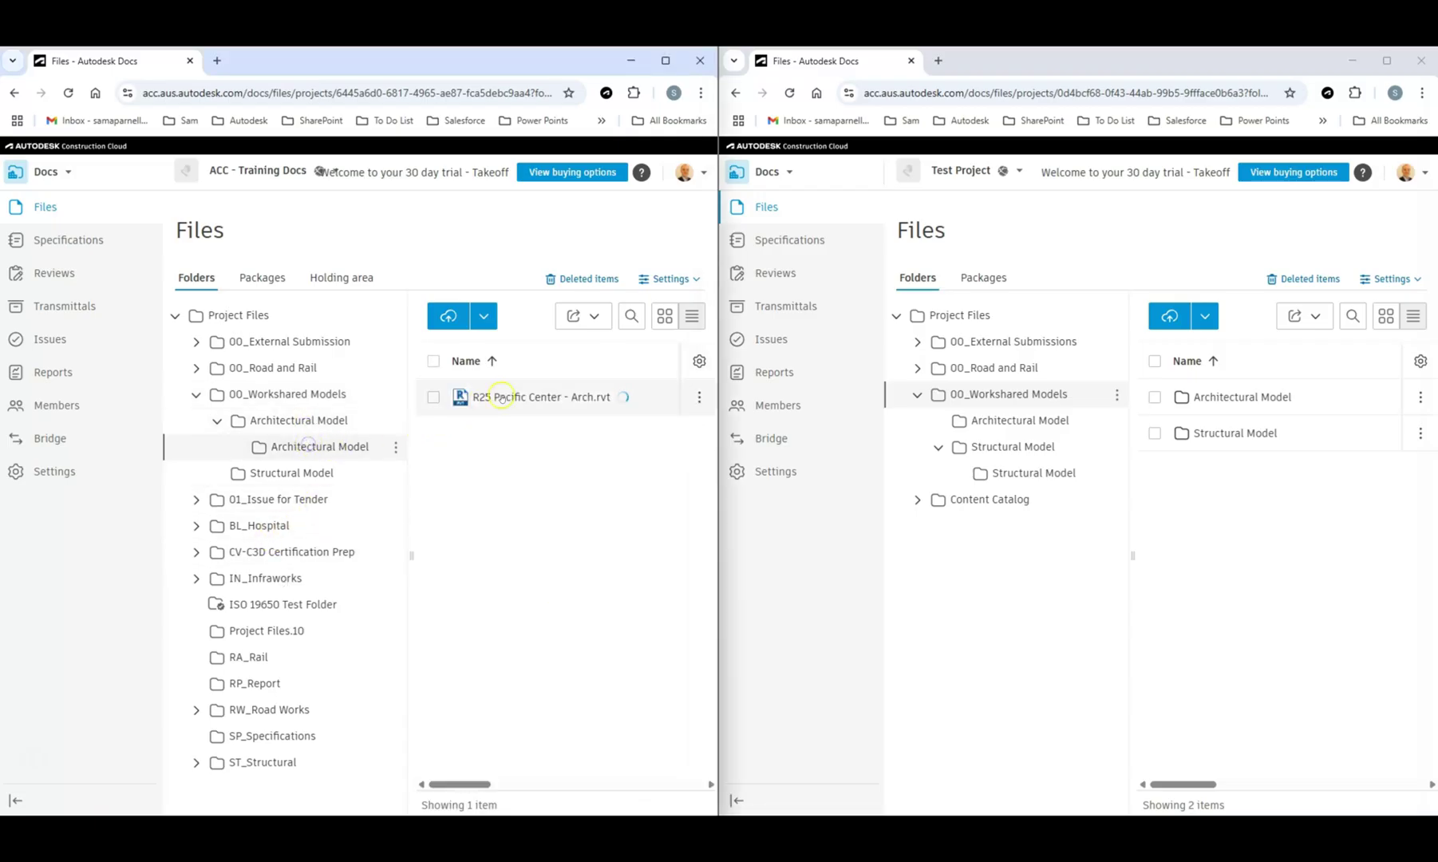
pyautogui.click(1012, 446)
pyautogui.click(1037, 472)
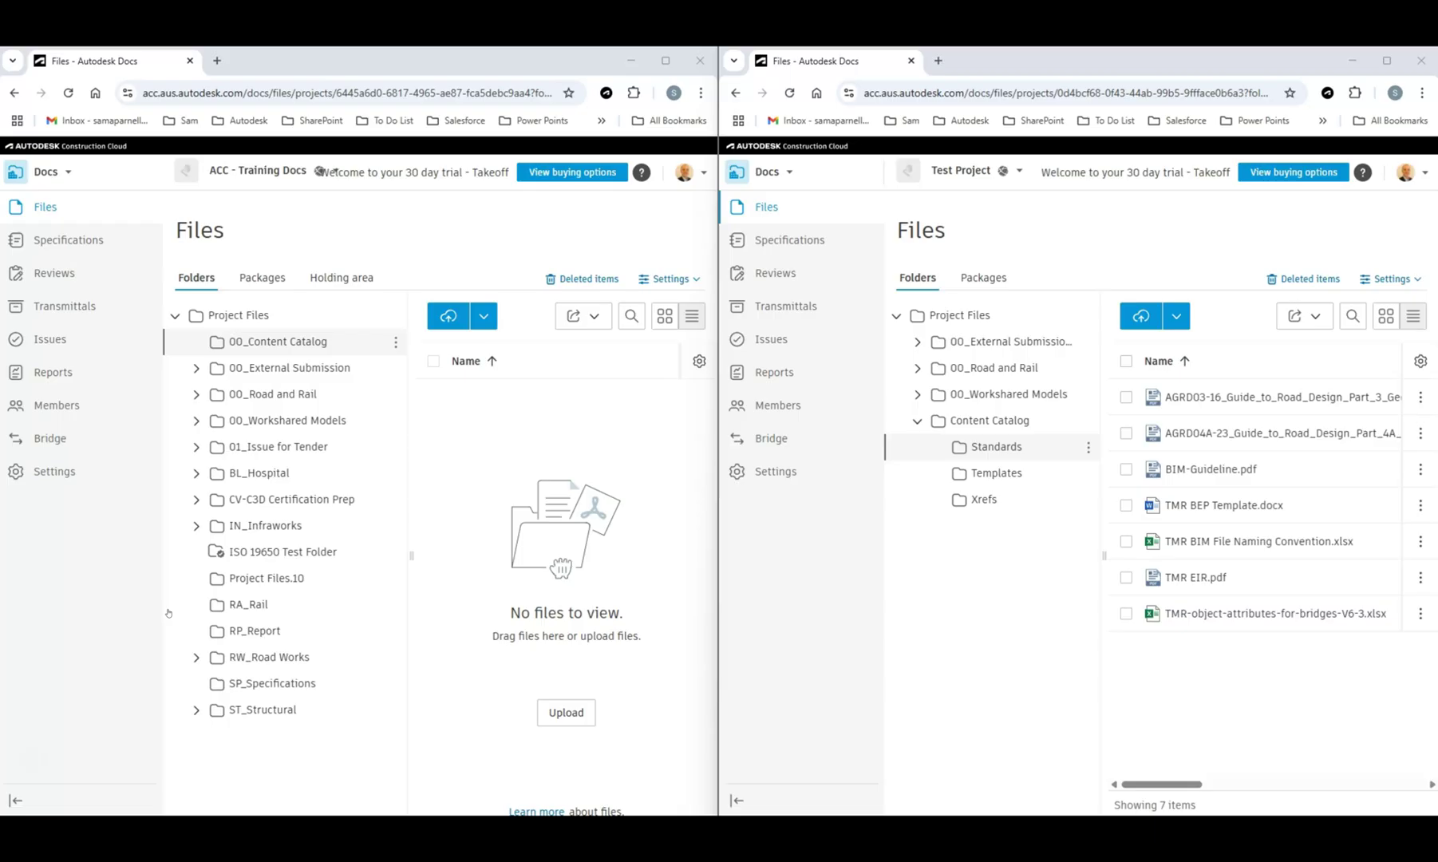
# - Review the Standards, Templates and Xrefs subfolders of Test Project's Content Catalog
pyautogui.click(1018, 420)
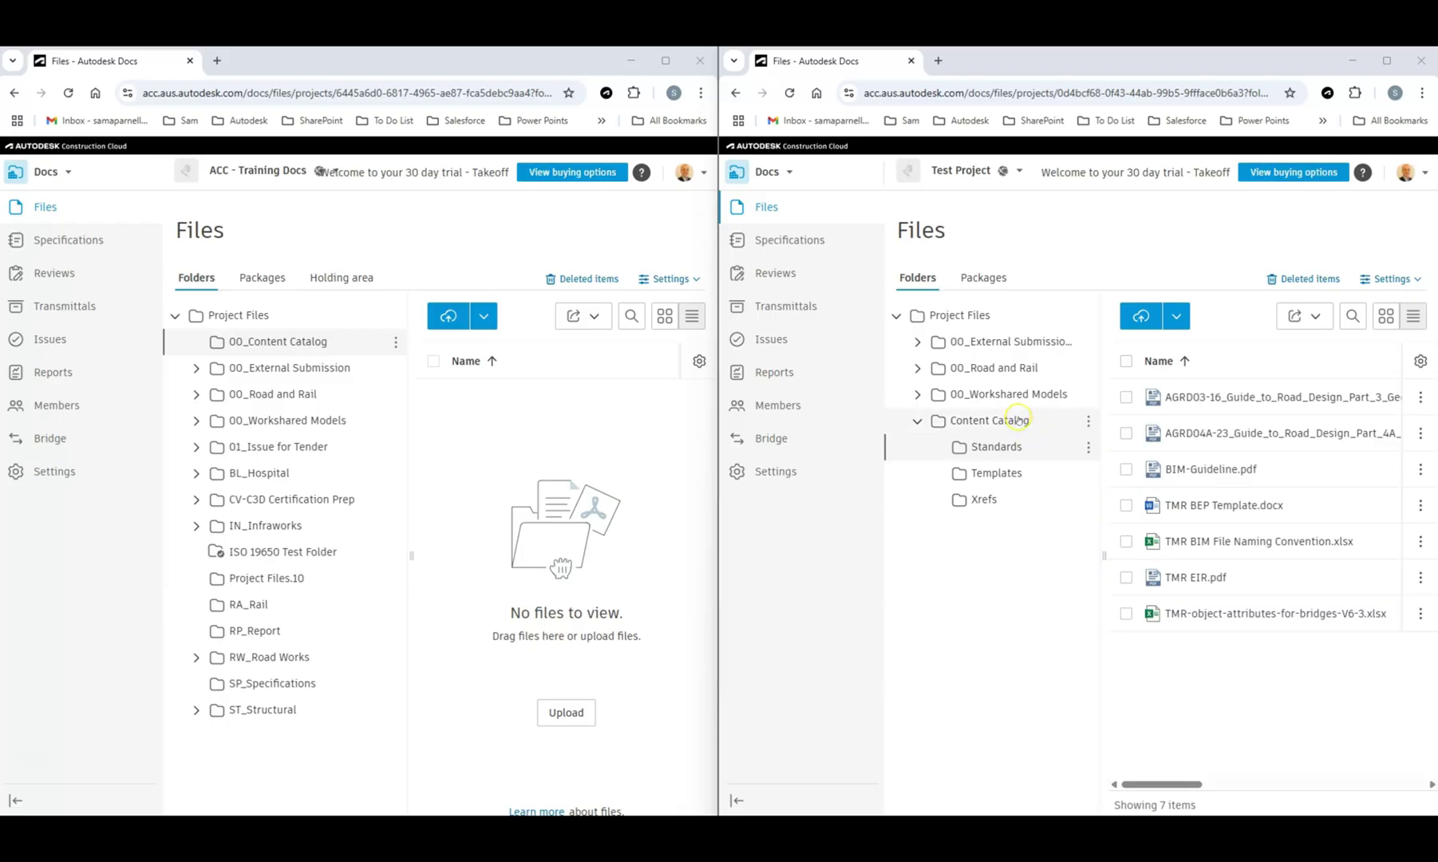
pyautogui.click(1019, 420)
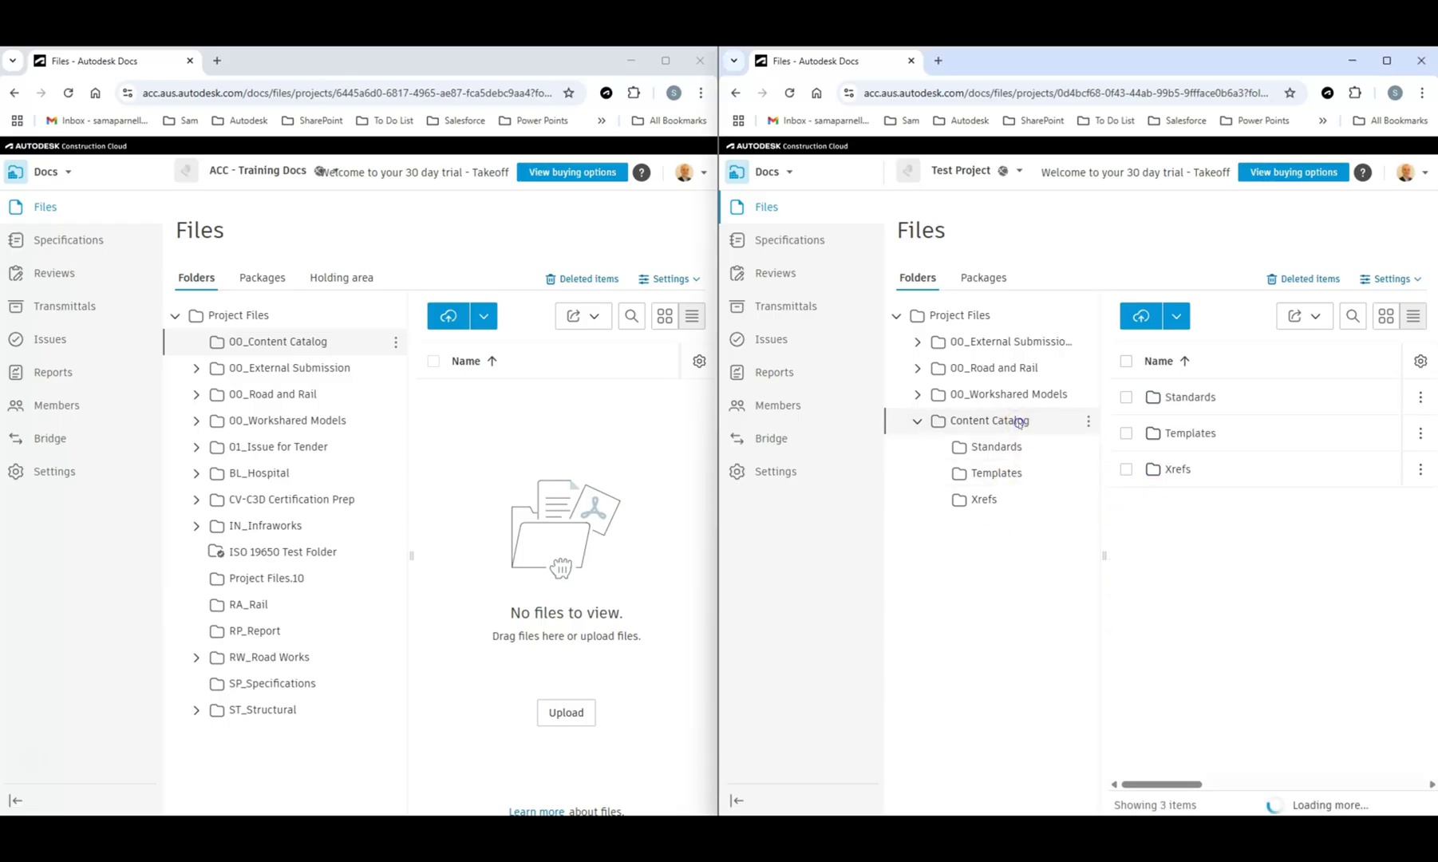
pyautogui.click(1014, 456)
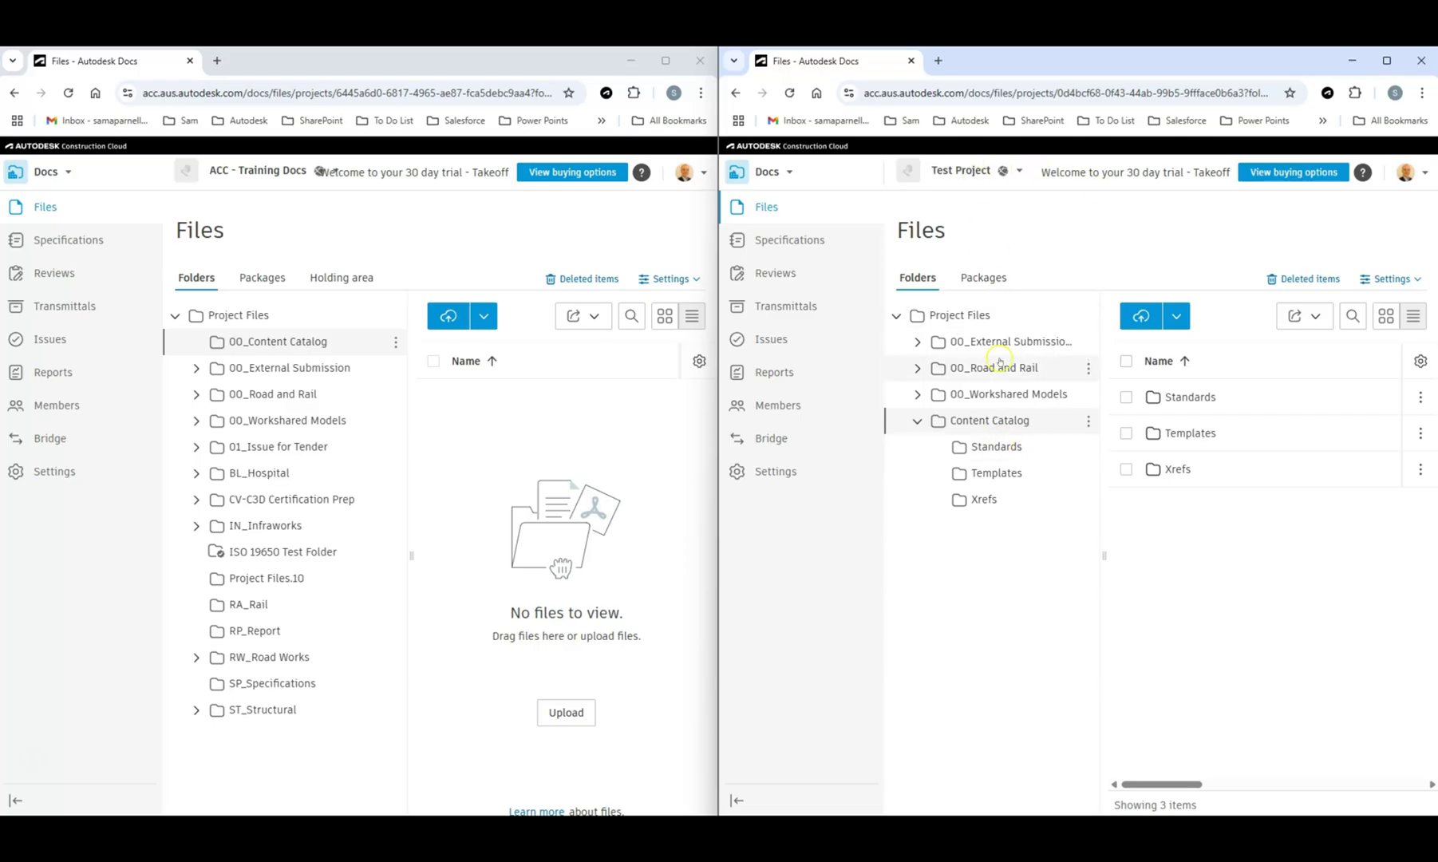
pyautogui.click(1010, 447)
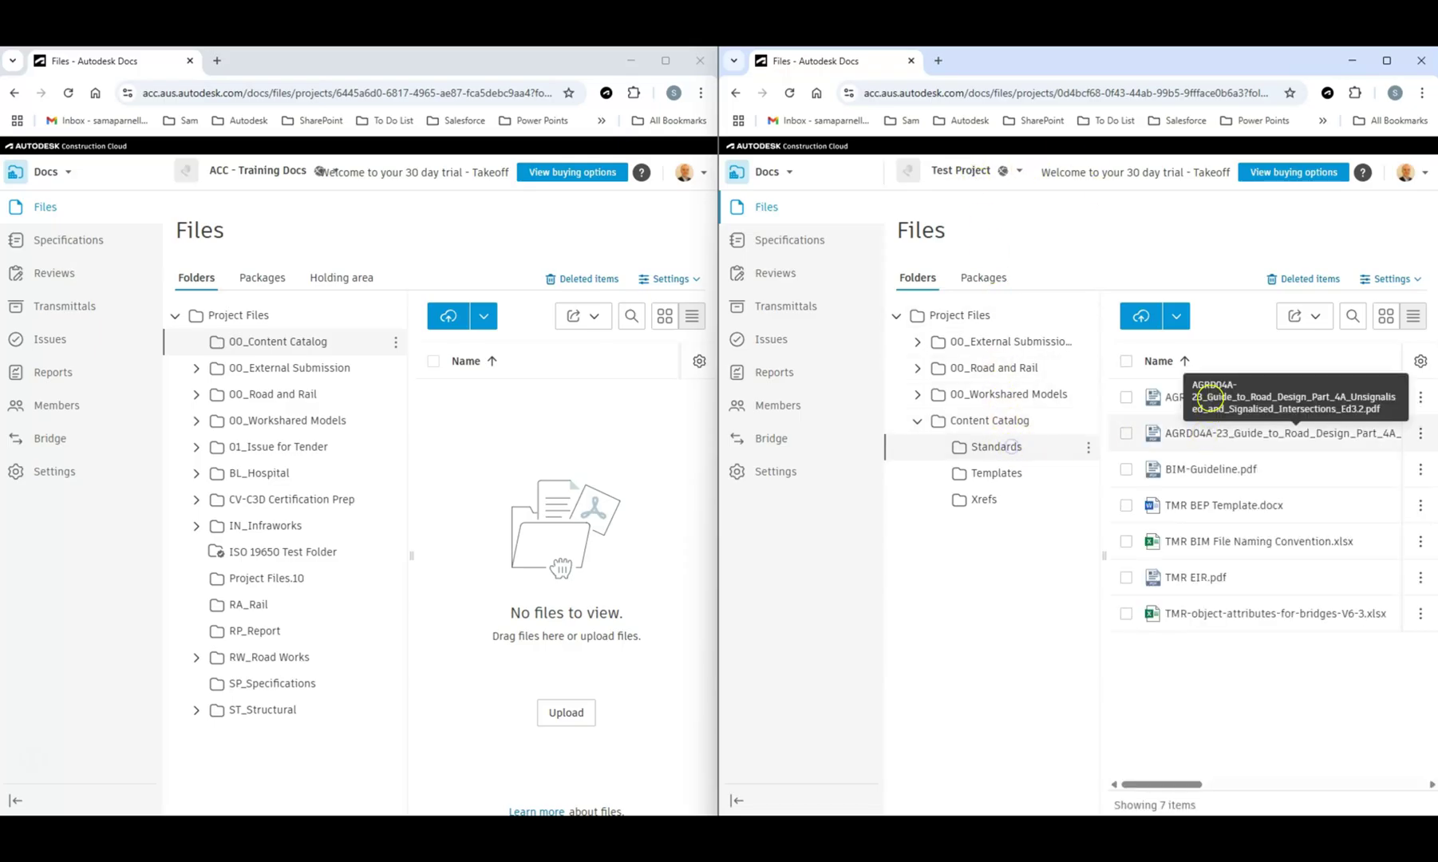
pyautogui.click(1005, 474)
pyautogui.scroll(-3, 1214, 427)
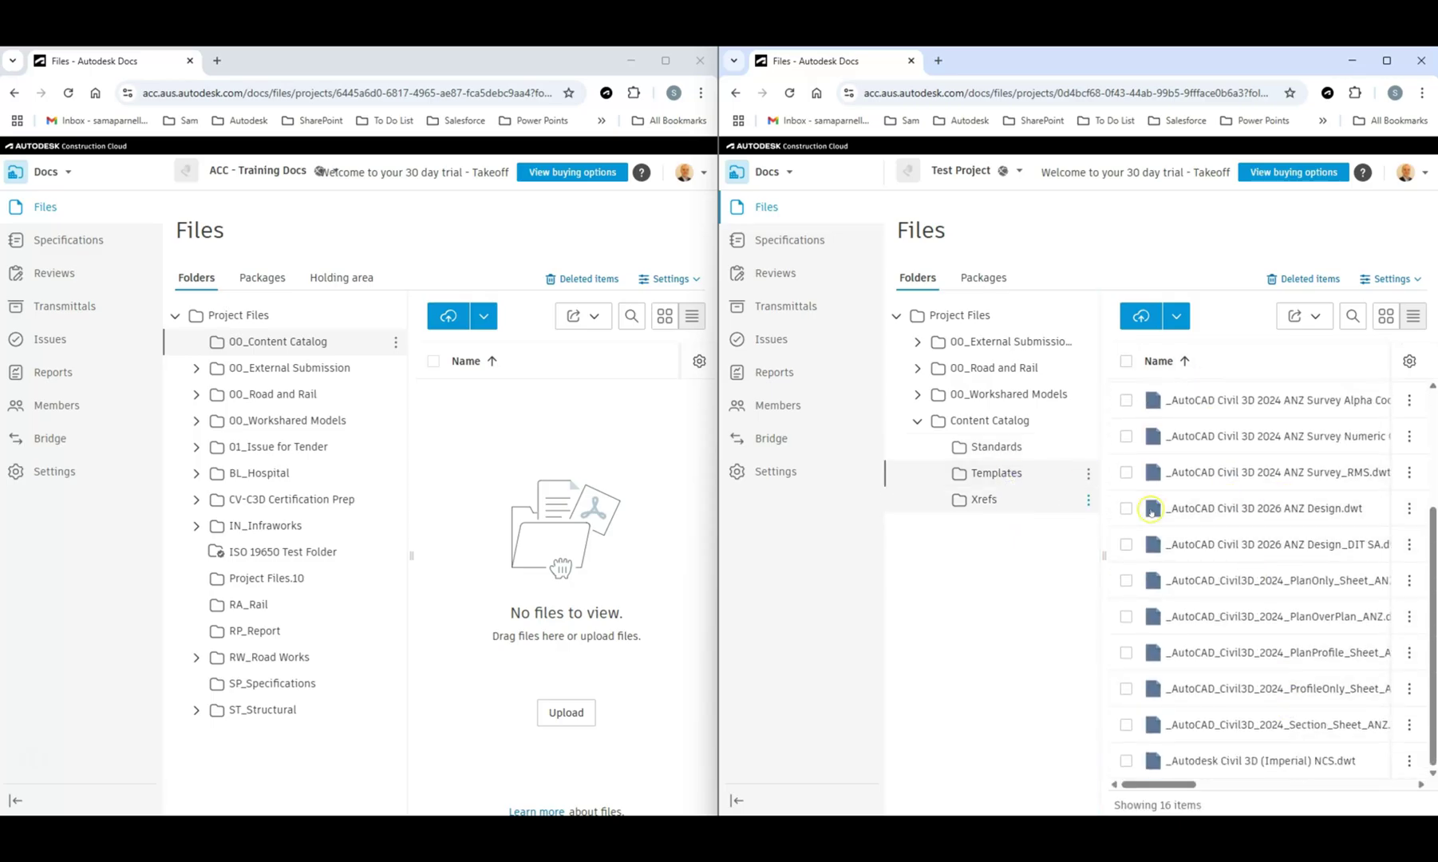
pyautogui.click(986, 500)
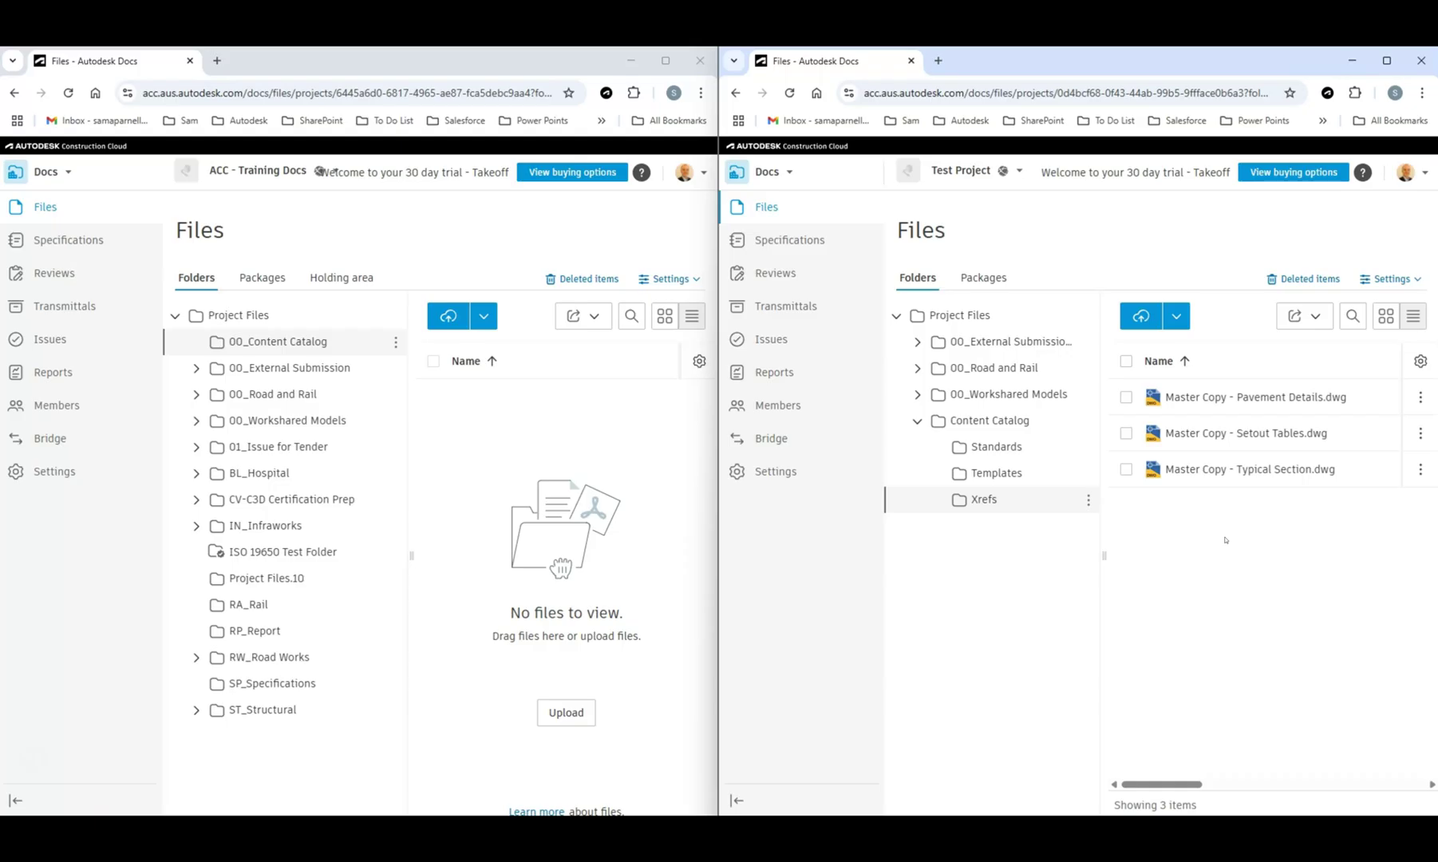
# - Delete Master Copy - Pavement Details.dwg from the Content Catalog's Xrefs folder in ACC - Training Docs
pyautogui.click(491, 561)
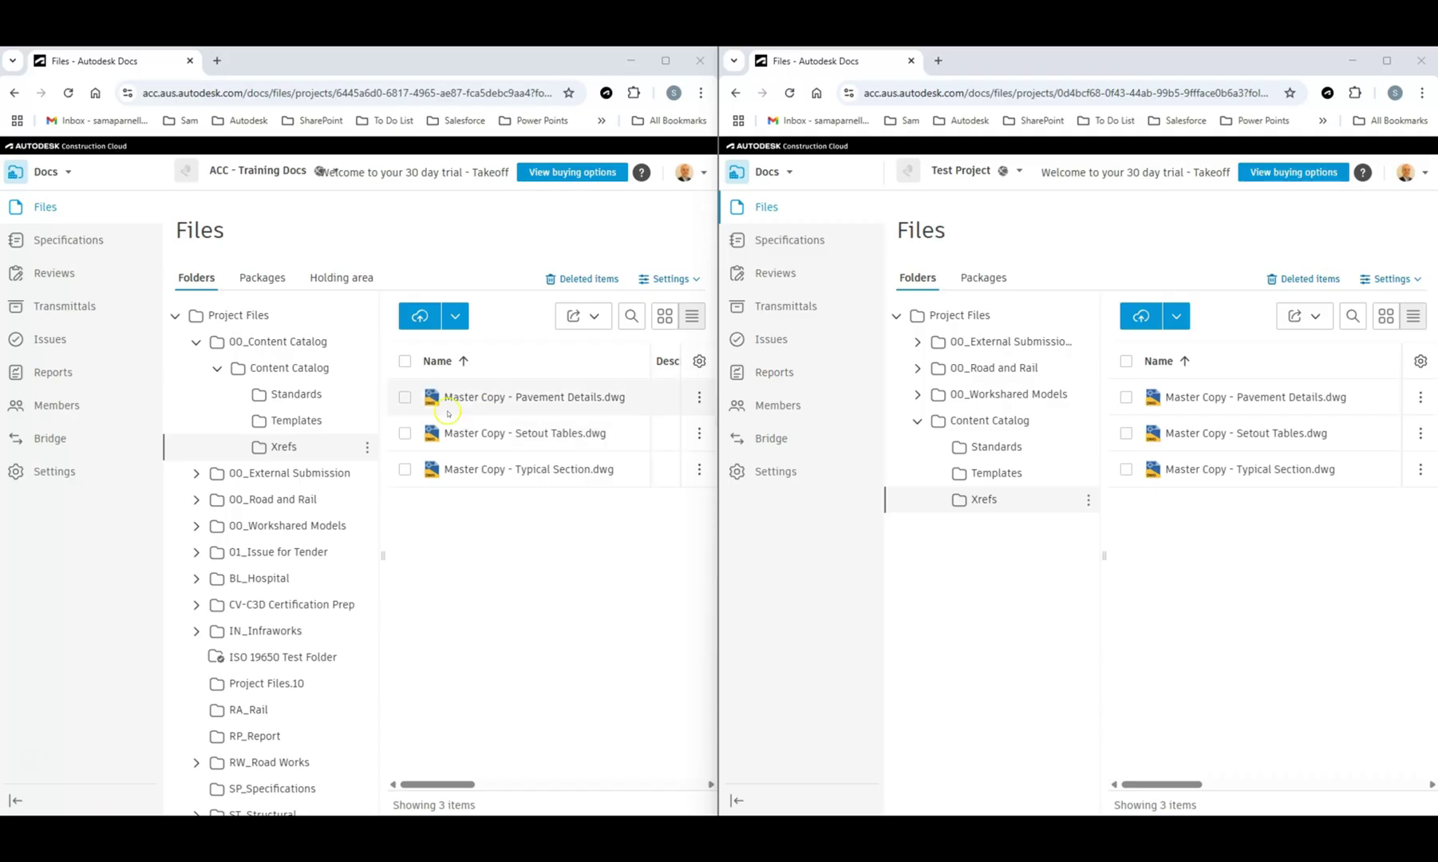
pyautogui.click(404, 397)
pyautogui.click(526, 315)
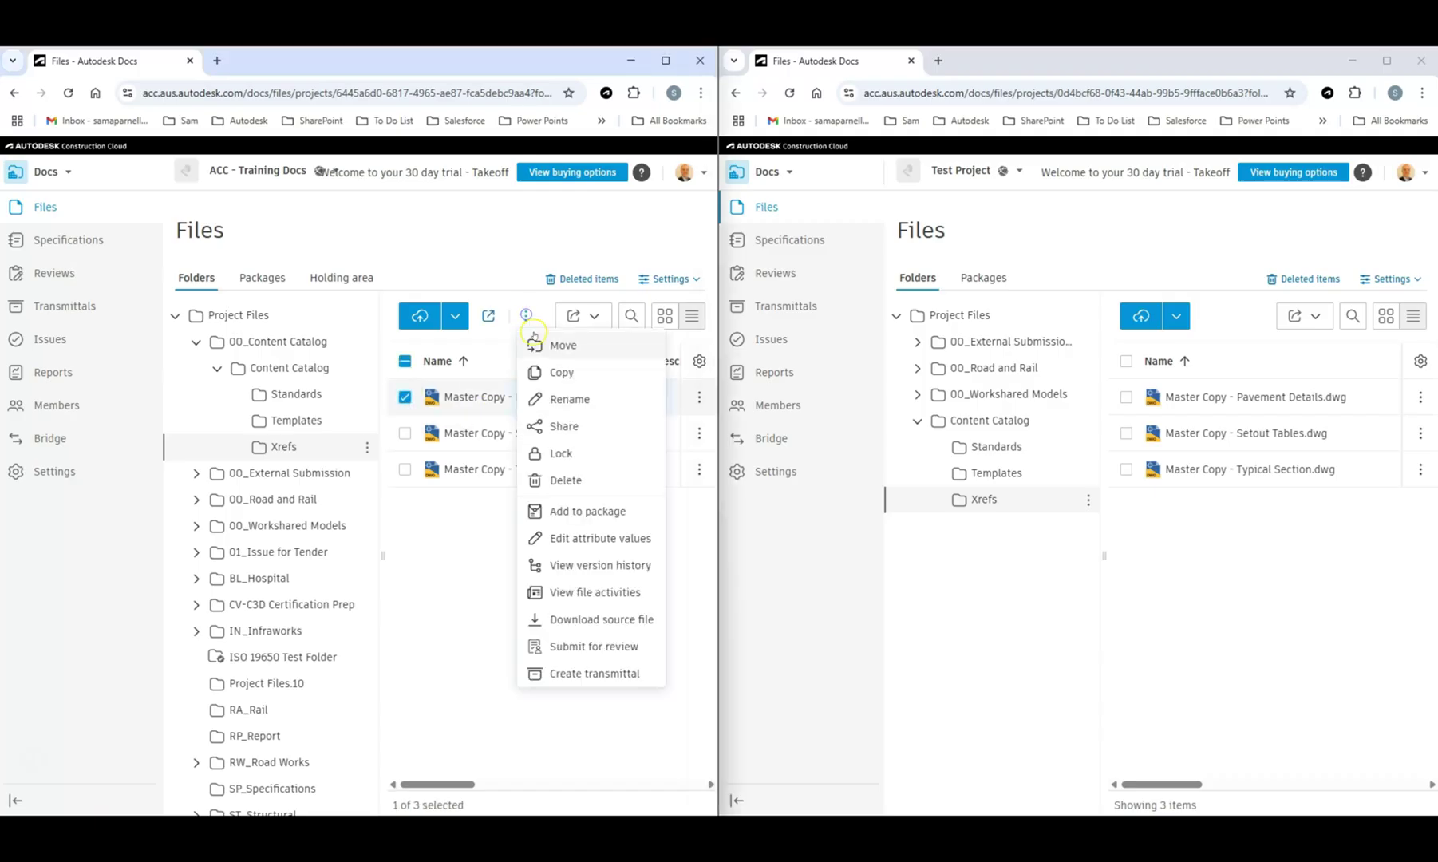
pyautogui.click(566, 479)
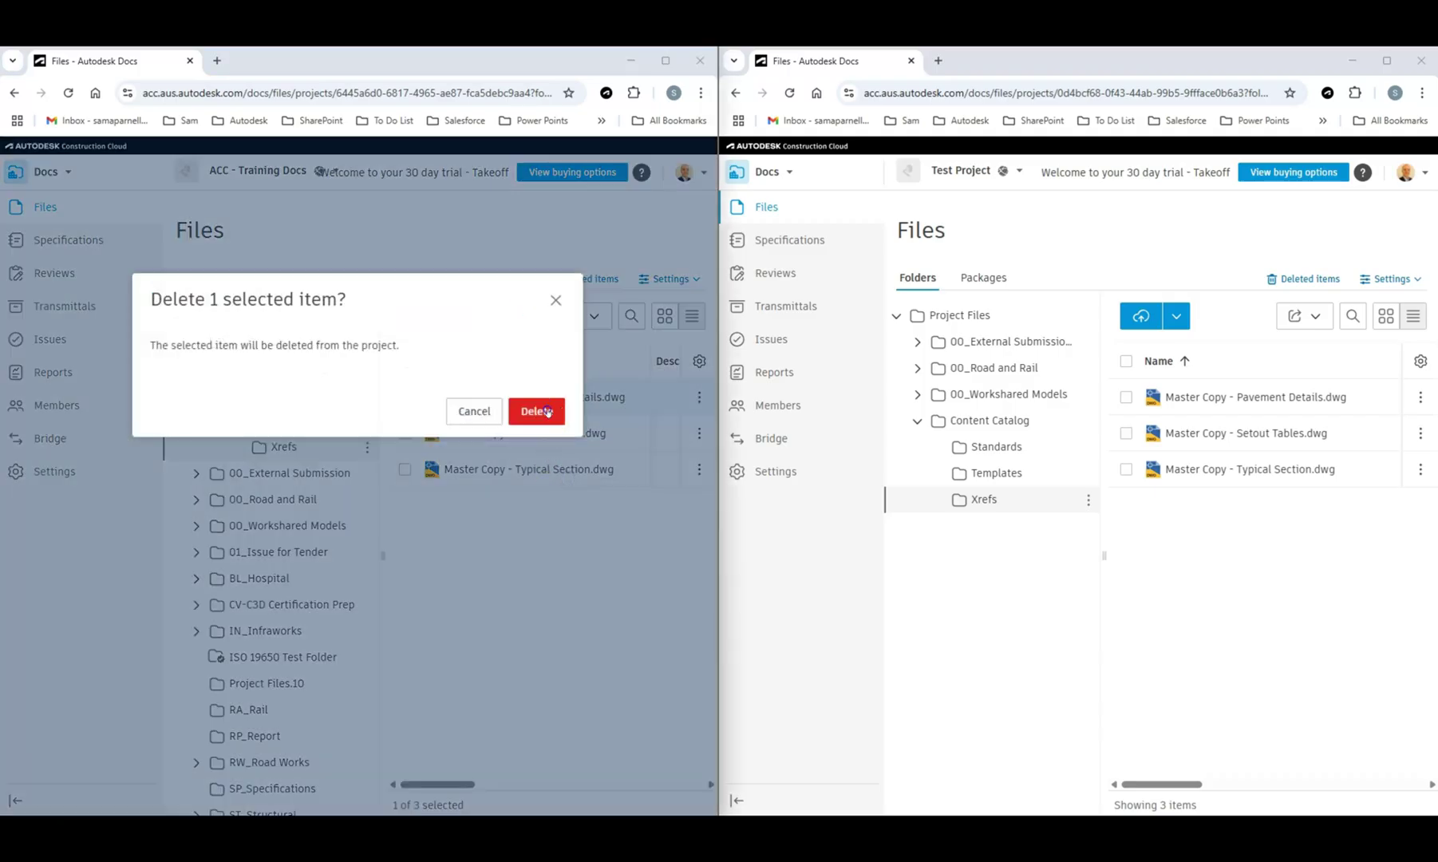
pyautogui.click(544, 414)
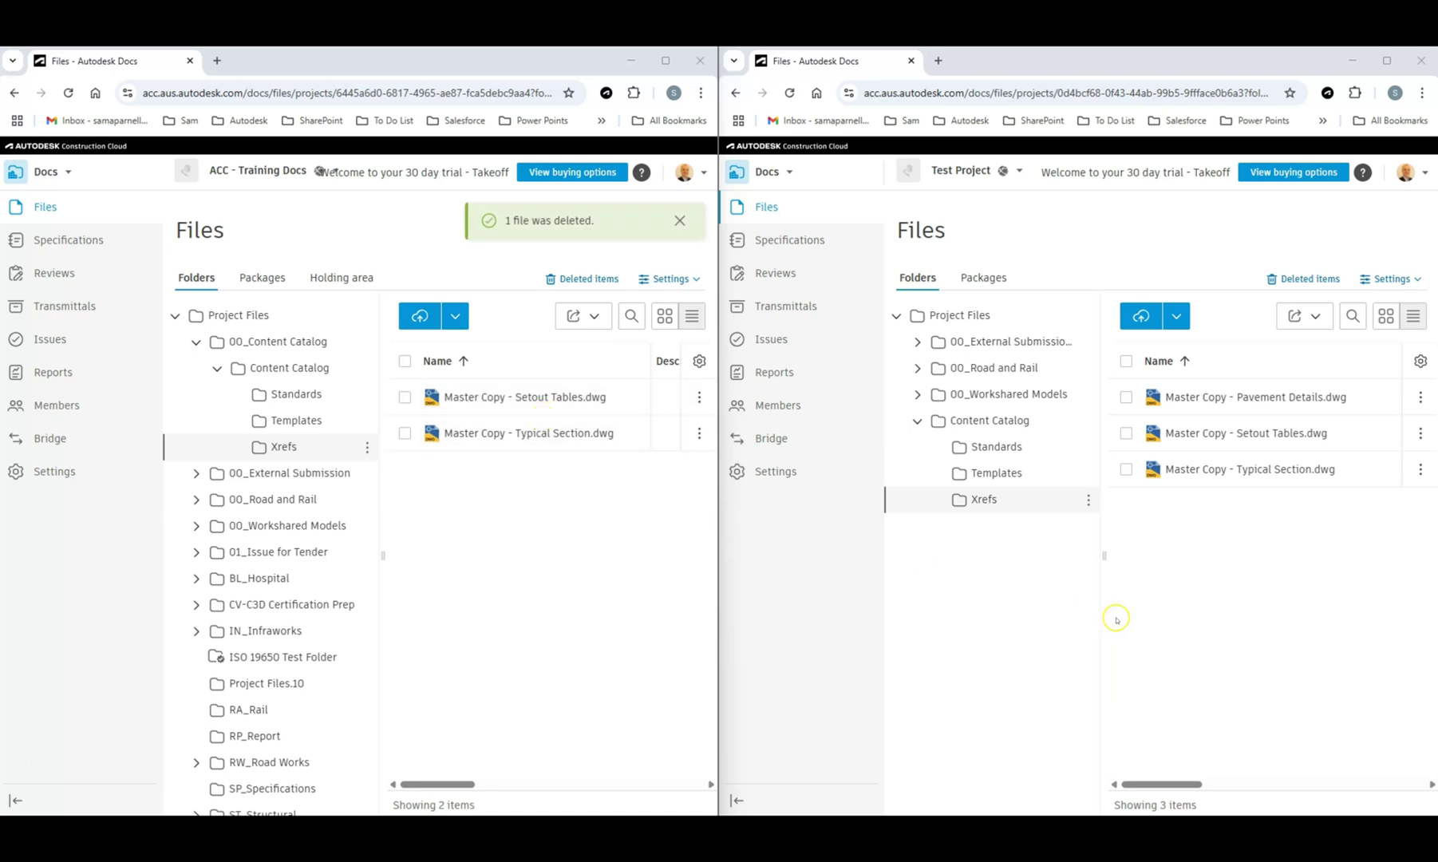